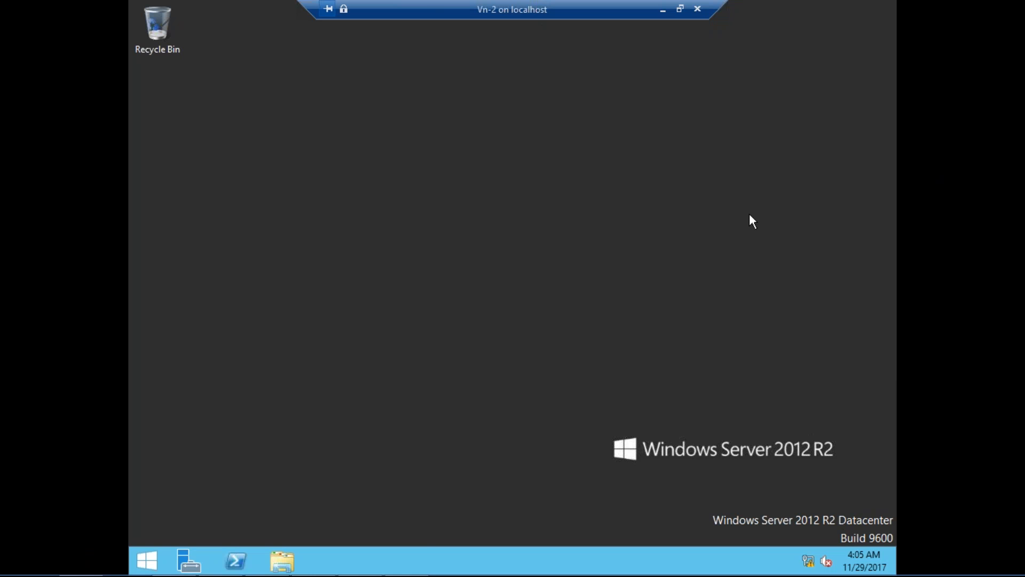
# Open the Ethernet adapter's IPv4 properties and choose 'Use the following IP address'.
pyautogui.rightClick(809, 561)
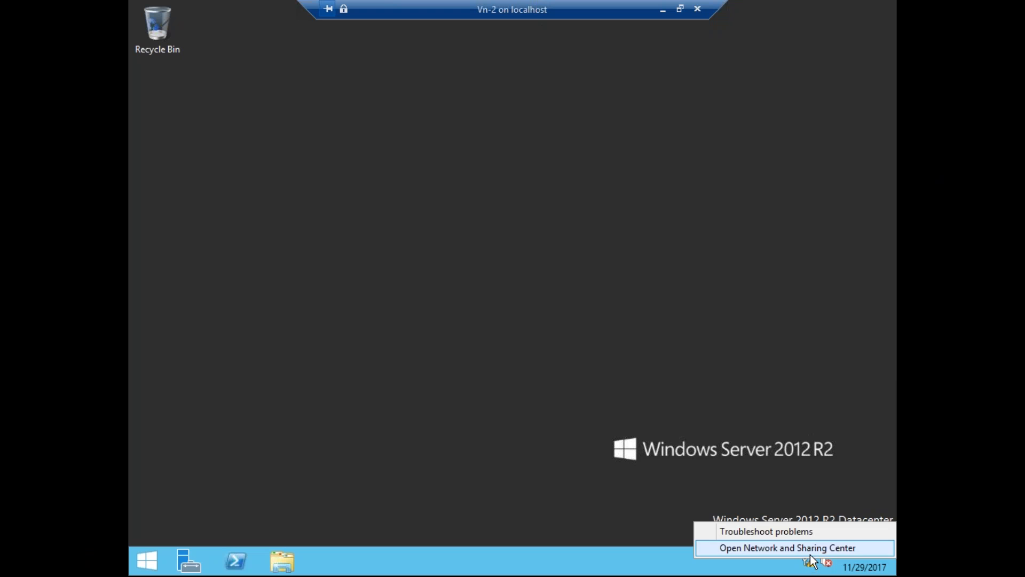
pyautogui.click(808, 552)
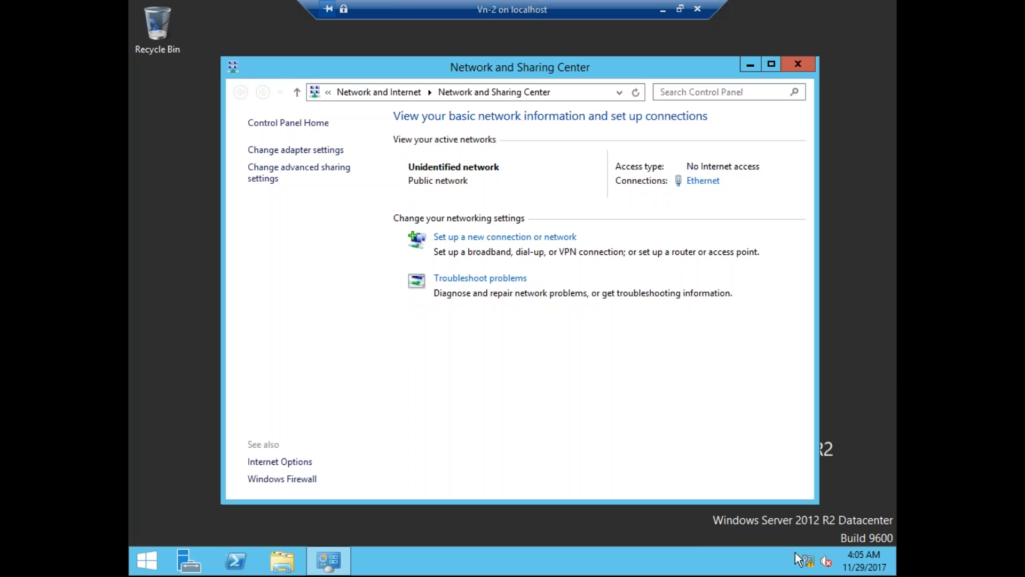
pyautogui.click(310, 152)
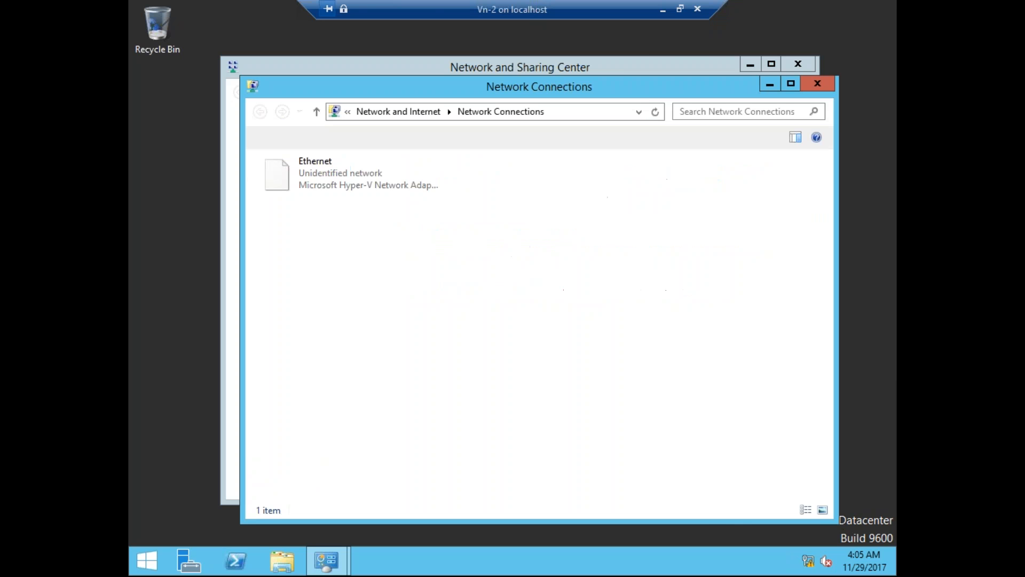
pyautogui.click(366, 183)
pyautogui.doubleClick(366, 183)
pyautogui.click(430, 405)
pyautogui.click(567, 351)
pyautogui.click(587, 373)
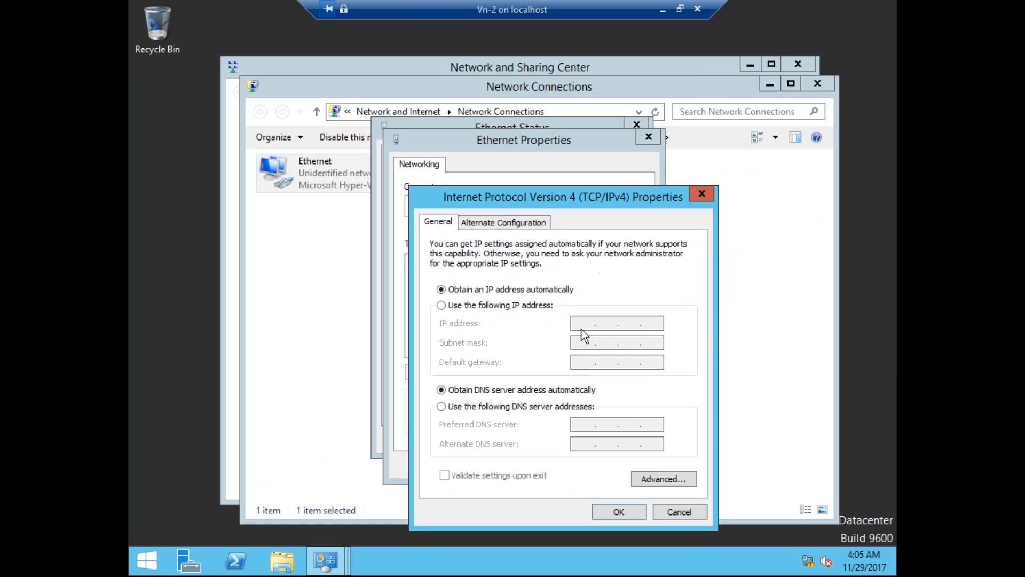
pyautogui.click(516, 310)
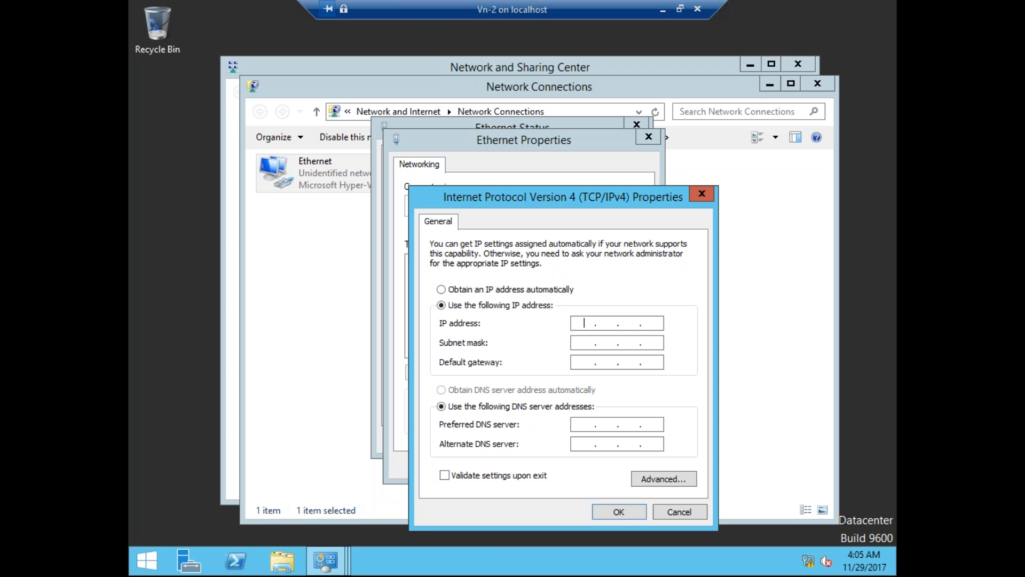
# Enter IP 192.168.100.1, accept mask 255.255.255.0, and set preferred DNS 192.168.100.1.
pyautogui.click(653, 323)
pyautogui.press('Left')
pyautogui.press('Left')
pyautogui.press('Left')
pyautogui.write('192 . 168 . 100 . 1')
pyautogui.press('Tab')
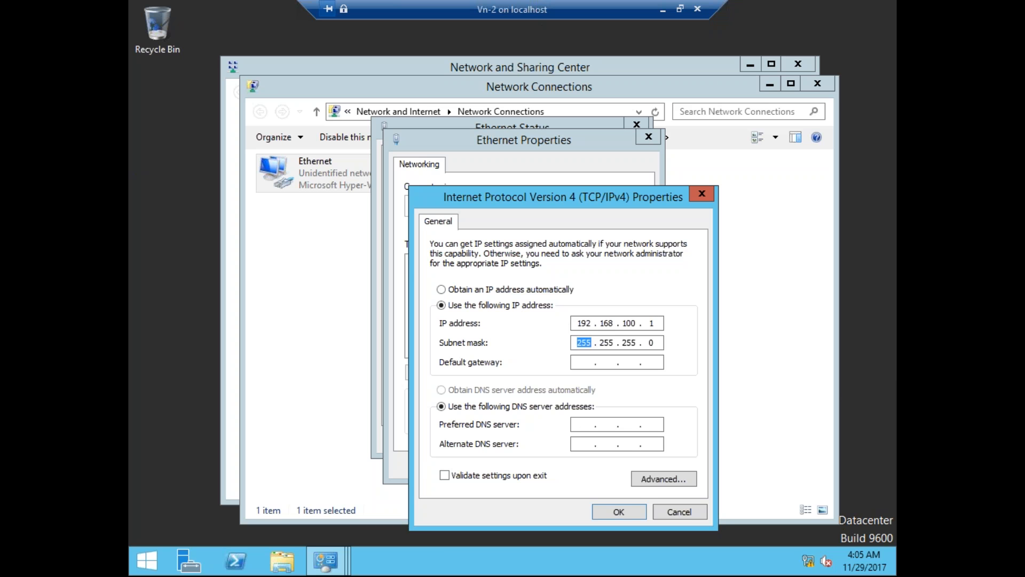
pyautogui.press('Tab')
pyautogui.press('Tab')
pyautogui.press('Tab')
pyautogui.write('192 . 168 . 100 . 1')
# Try DNS suffix 'tech' in Advanced TCP/IP settings, discard it, and apply the IPv4 settings.
pyautogui.click(670, 482)
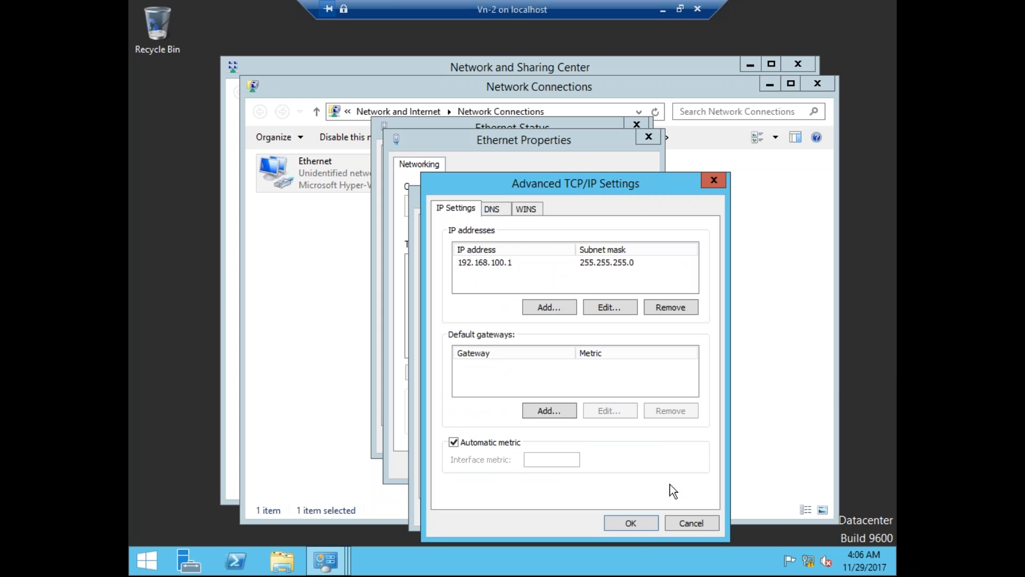
pyautogui.click(499, 210)
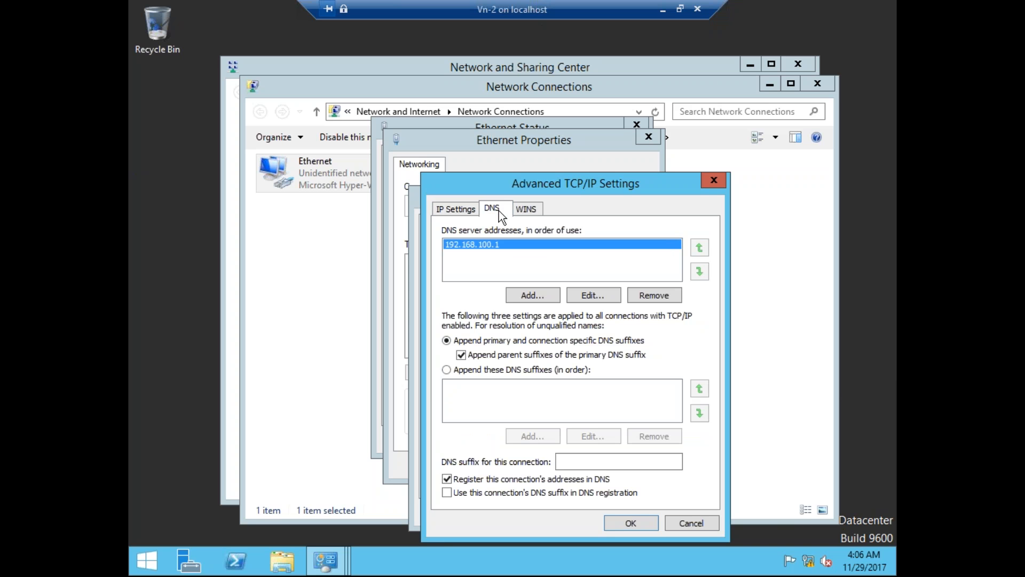
pyautogui.click(597, 461)
pyautogui.write('tech')
pyautogui.press('BackSpace')
pyautogui.press('BackSpace')
pyautogui.press('BackSpace')
pyautogui.press('BackSpace')
pyautogui.click(700, 521)
pyautogui.click(618, 512)
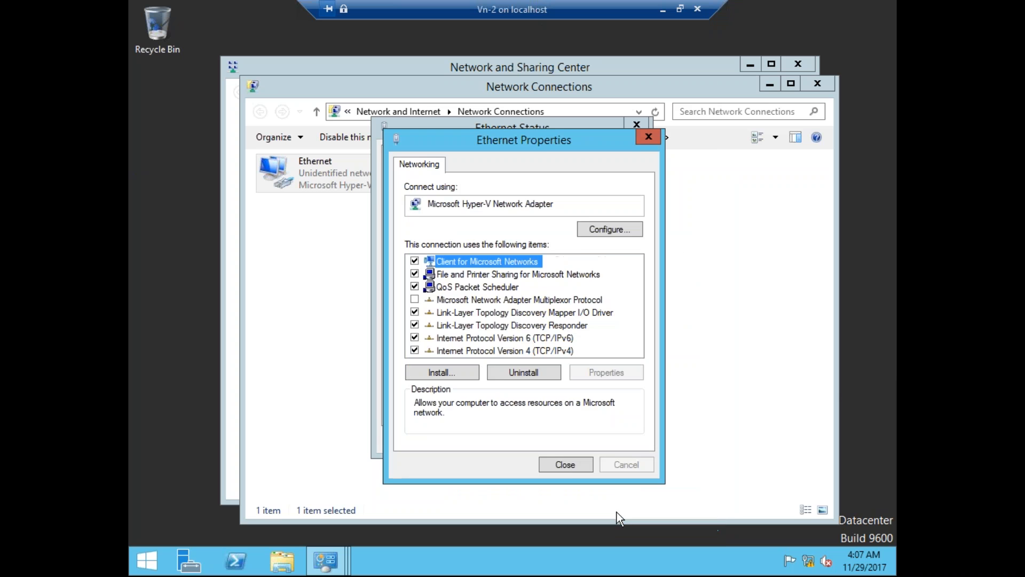
# Close Ethernet Properties, Ethernet Status, Network Connections and Network and Sharing Center, then refresh the desktop.
pyautogui.click(565, 464)
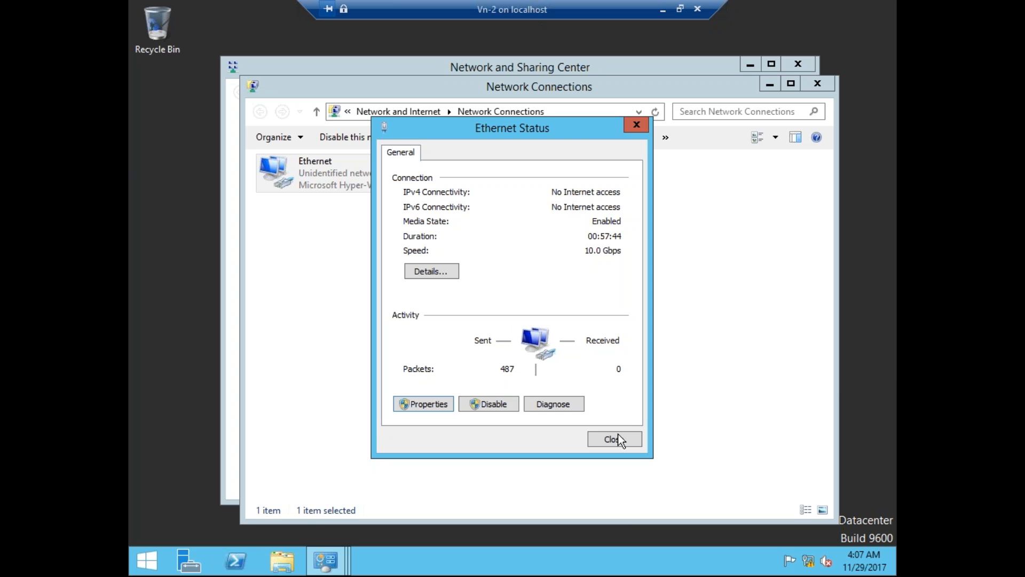
pyautogui.click(618, 439)
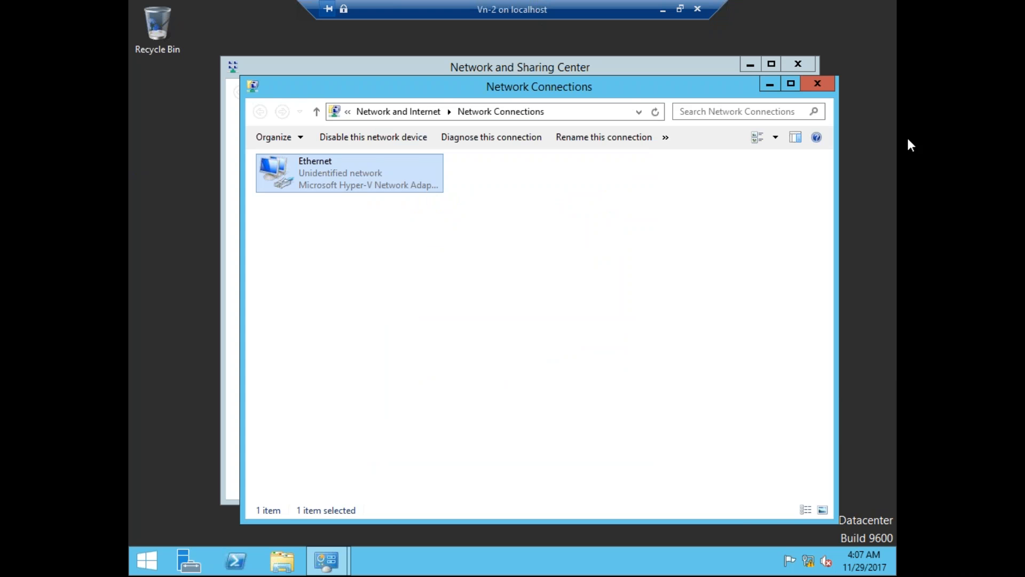
pyautogui.click(816, 84)
pyautogui.click(798, 64)
pyautogui.rightClick(607, 139)
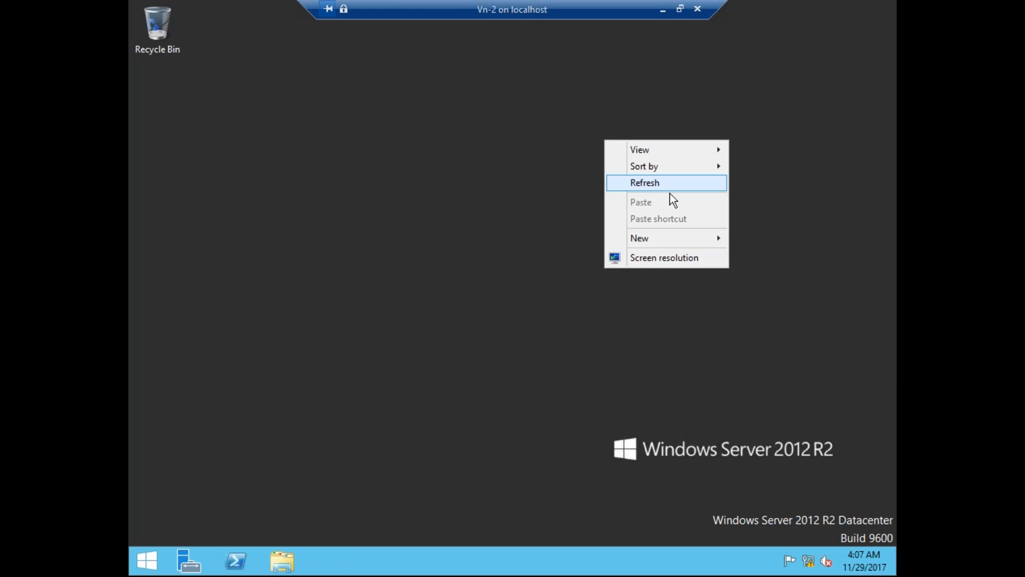
pyautogui.click(655, 185)
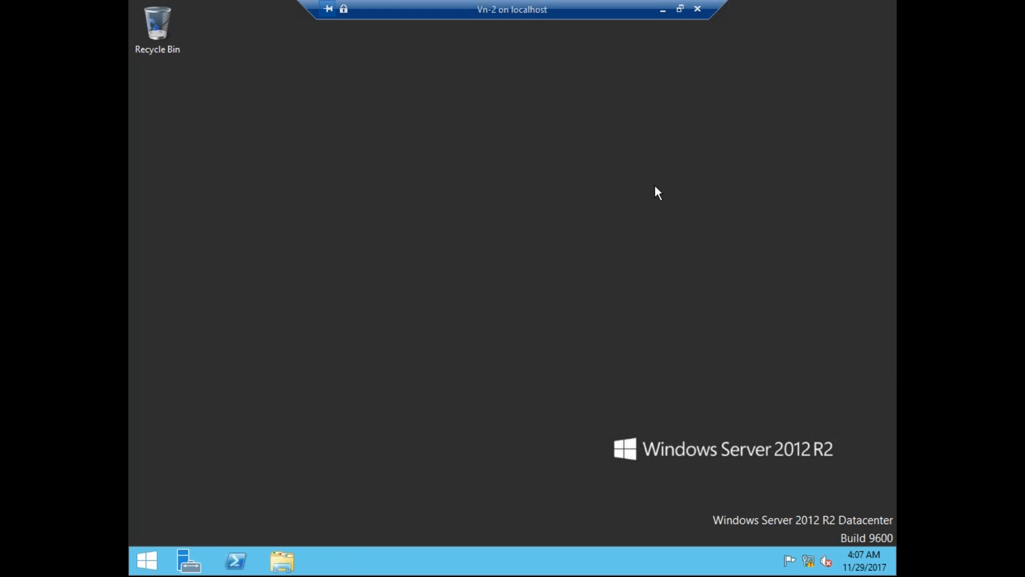
# Launch cmd from Run, ping 192.168.100.1 for 4/4 replies, and minimize the console.
pyautogui.press('super+r')
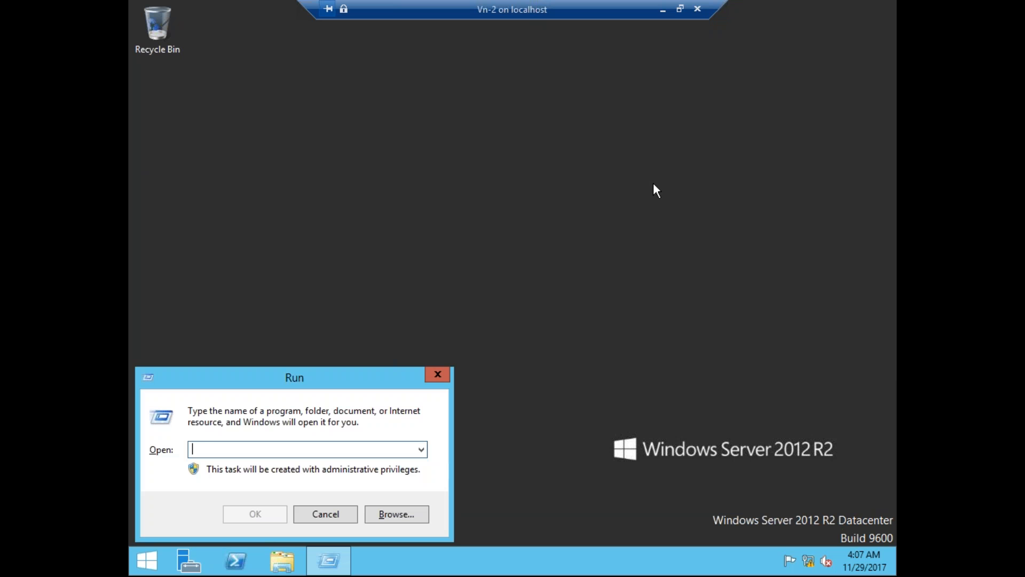
pyautogui.write('cmd')
pyautogui.press('Return')
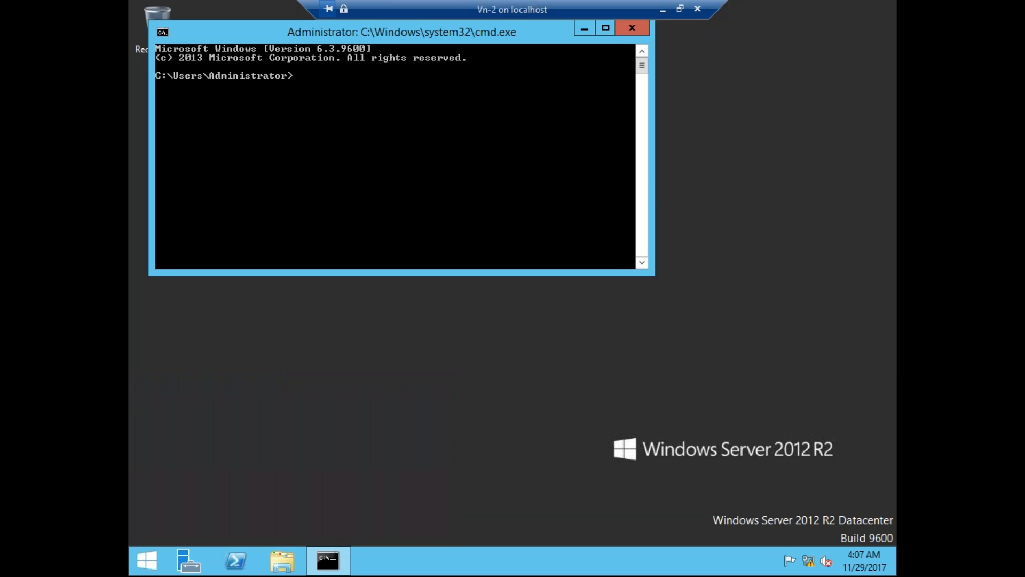
pyautogui.write('ping')
pyautogui.write('192.168.100.1')
pyautogui.press('Return')
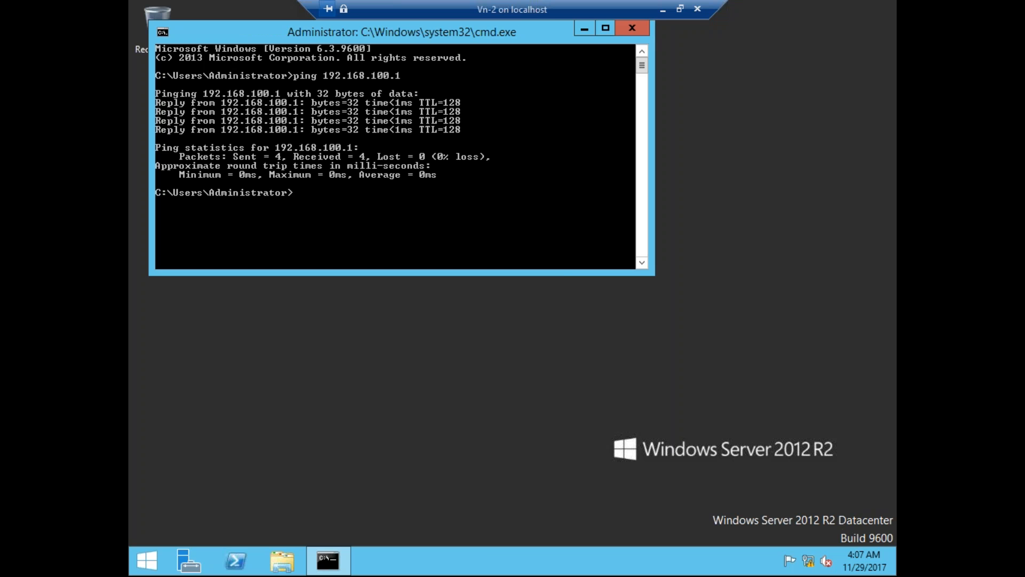
pyautogui.click(580, 33)
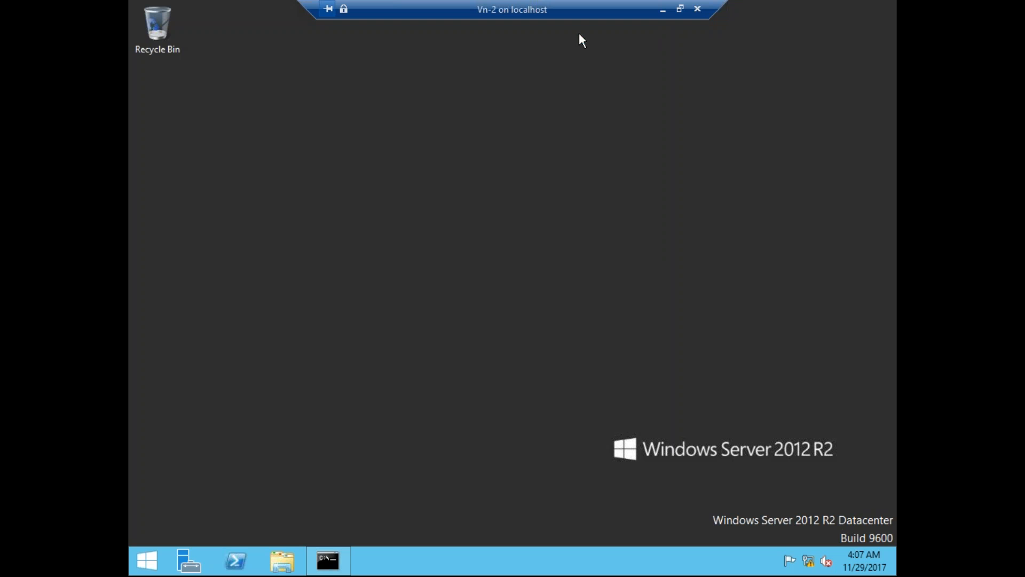
# Launch Server Manager, close it, and reopen it from the Start screen to the Dashboard.
pyautogui.click(189, 559)
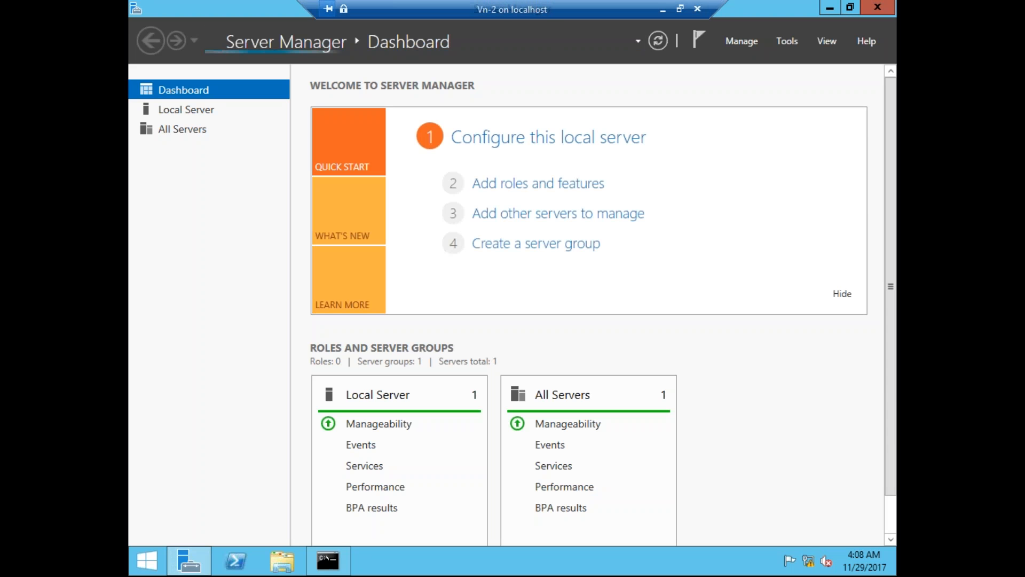
pyautogui.click(887, 7)
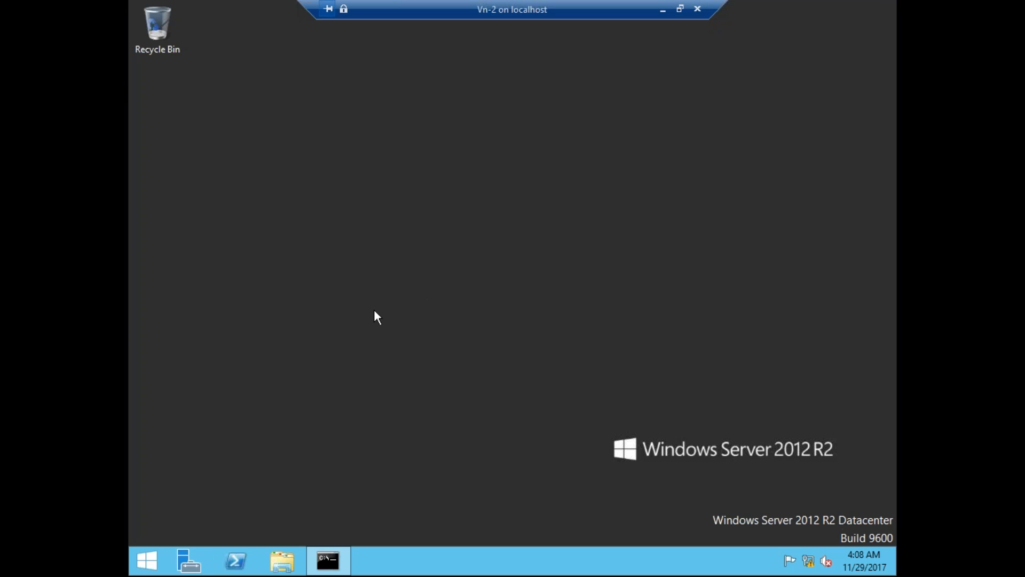
pyautogui.click(143, 569)
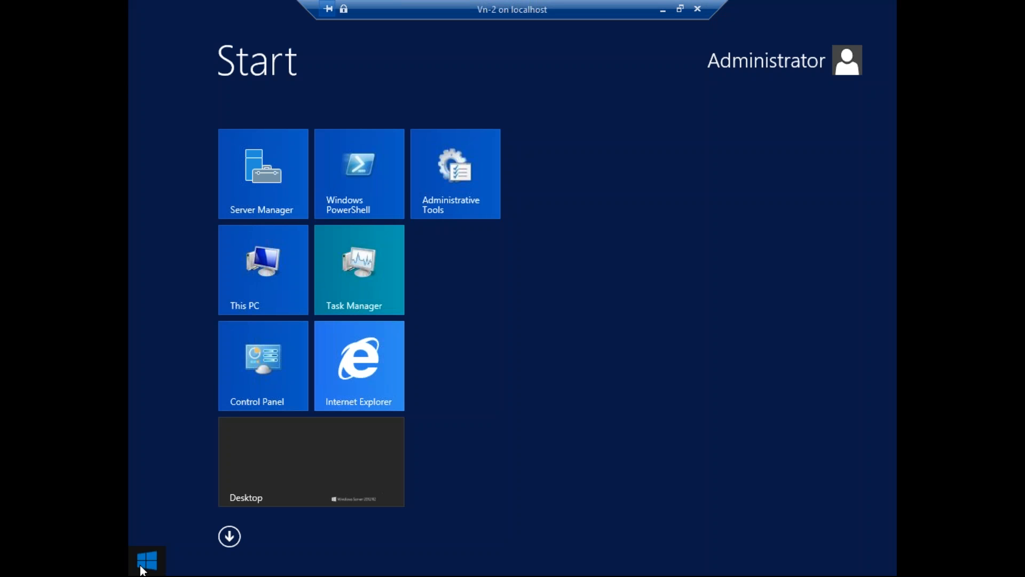
pyautogui.click(266, 173)
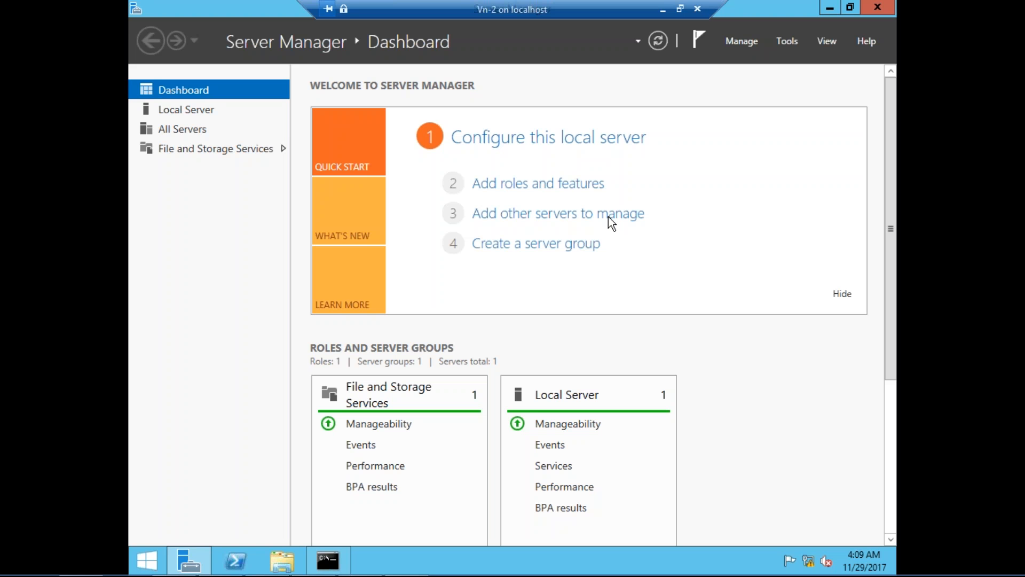
# Choose Manage > Add Roles and Features to launch the wizard.
pyautogui.click(741, 46)
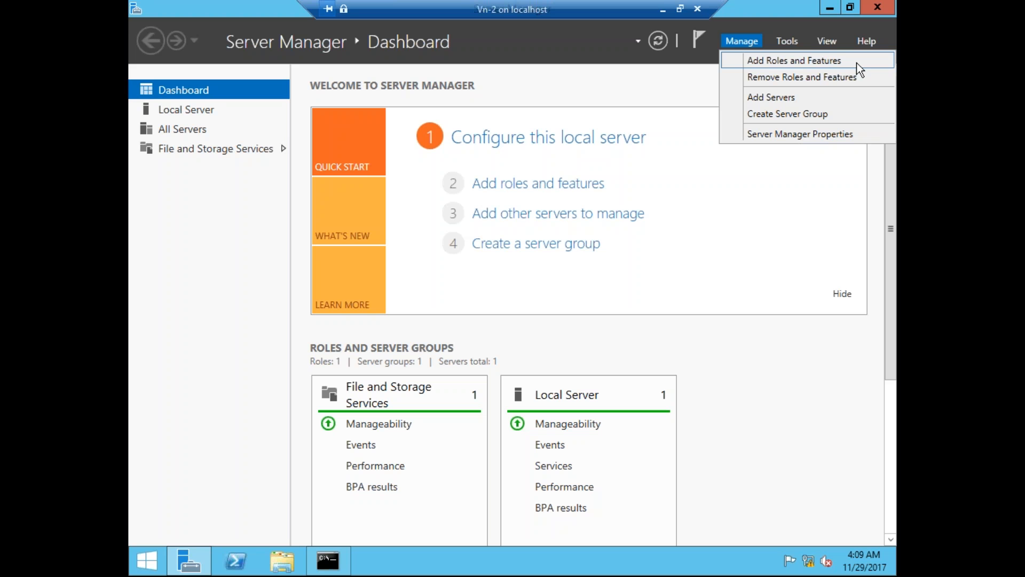
pyautogui.click(810, 63)
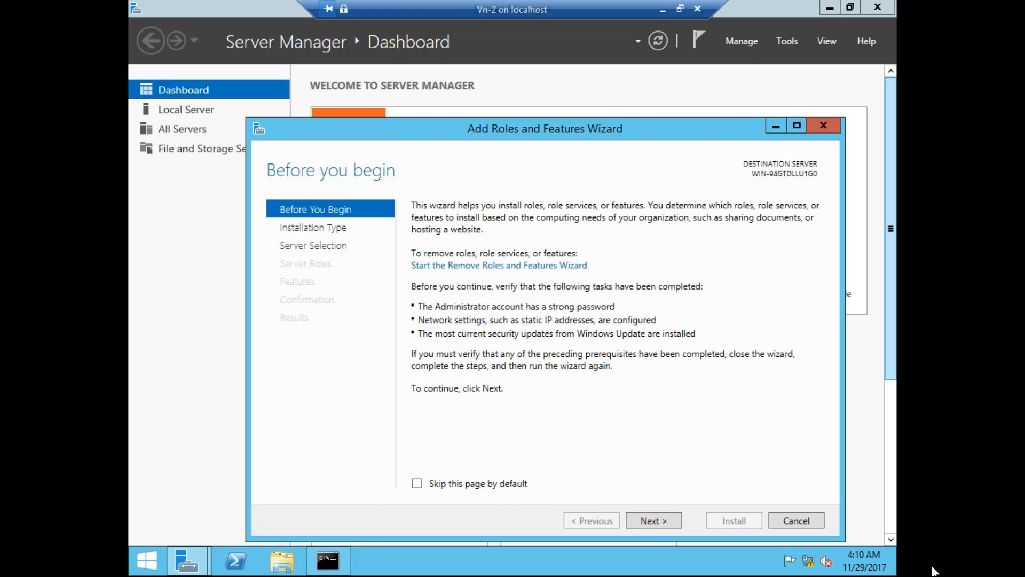
# Advance past installation type, keep the pooled server 192.168.100.1 as destination, and reach server roles.
pyautogui.click(651, 522)
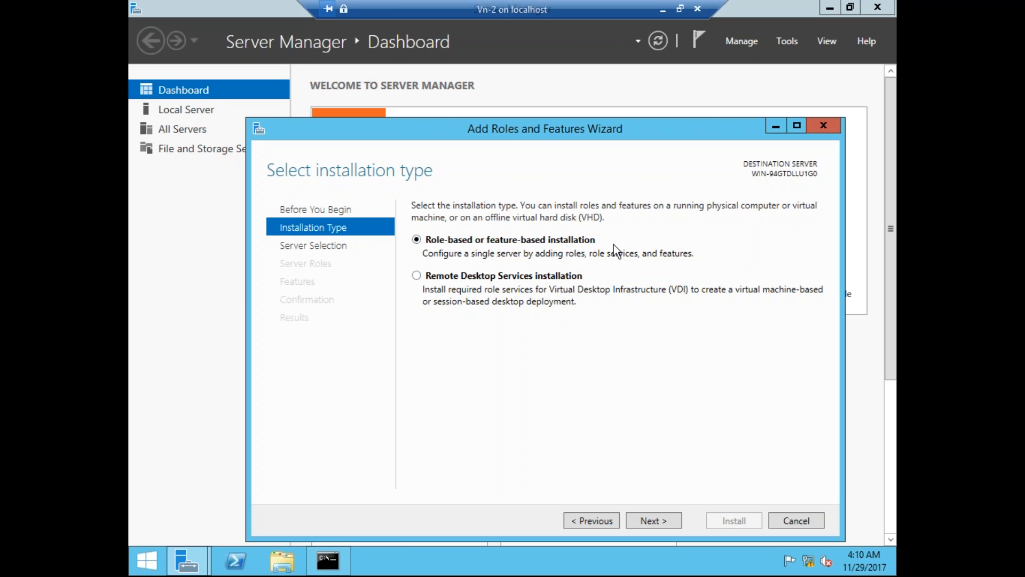
pyautogui.click(665, 520)
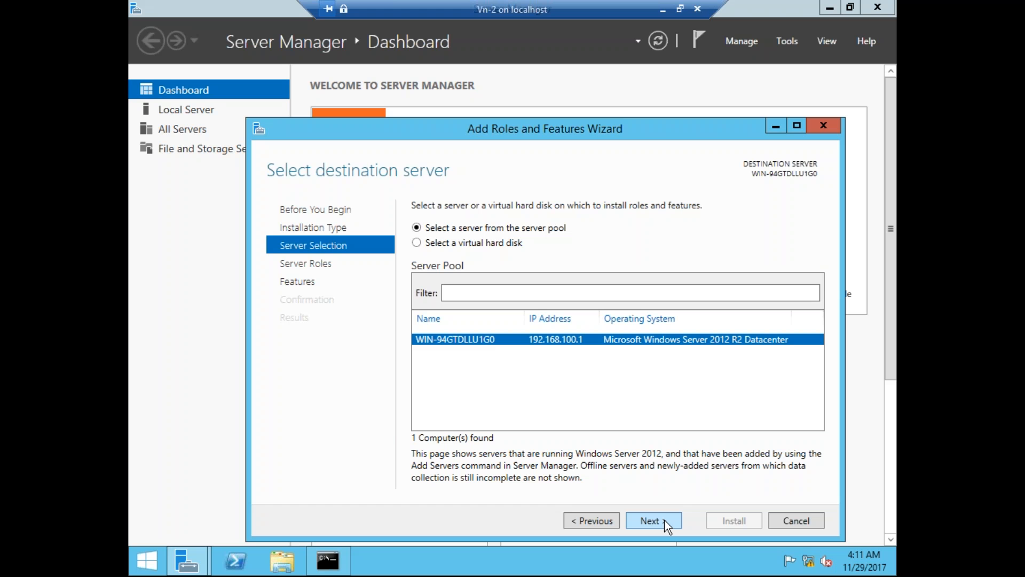
pyautogui.click(417, 243)
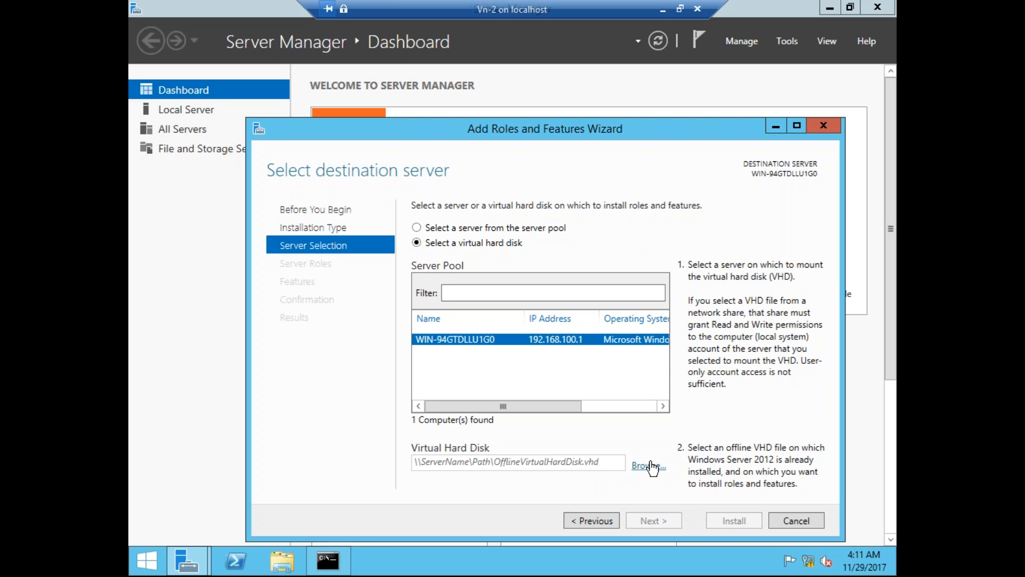
pyautogui.click(442, 229)
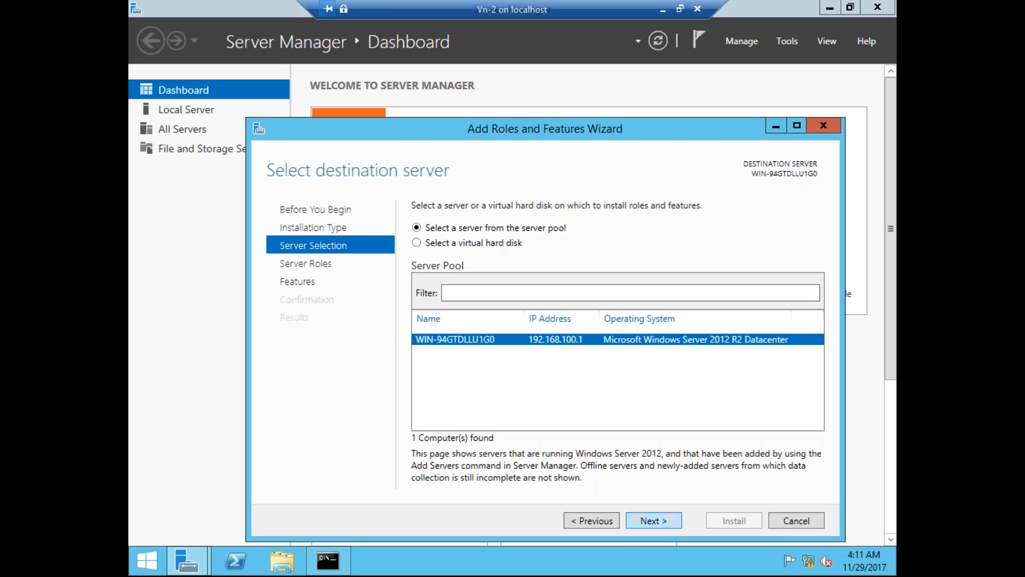
pyautogui.click(658, 517)
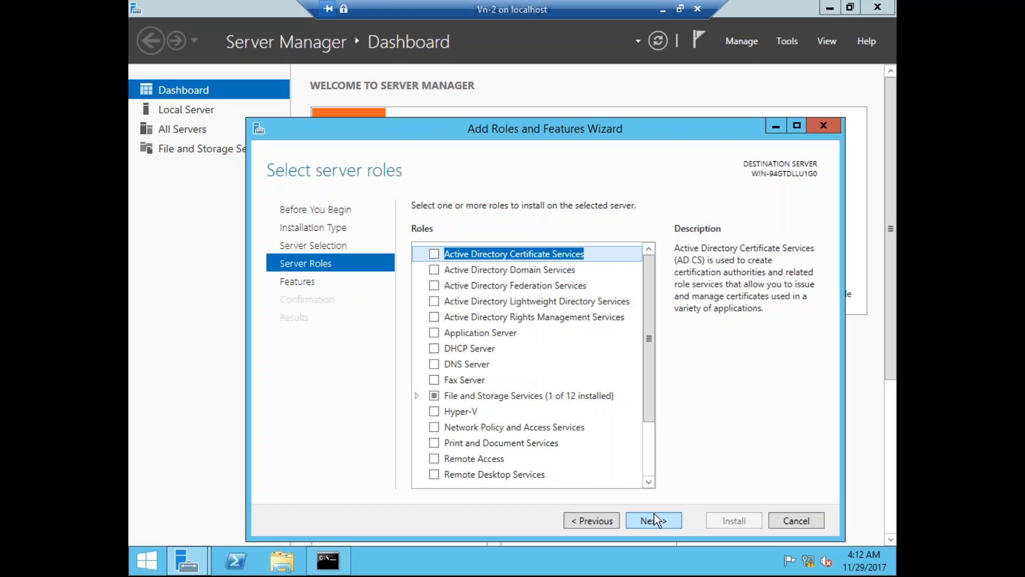
# Tick the DNS Server role and accept adding the required DNS Server Tools feature.
pyautogui.click(471, 367)
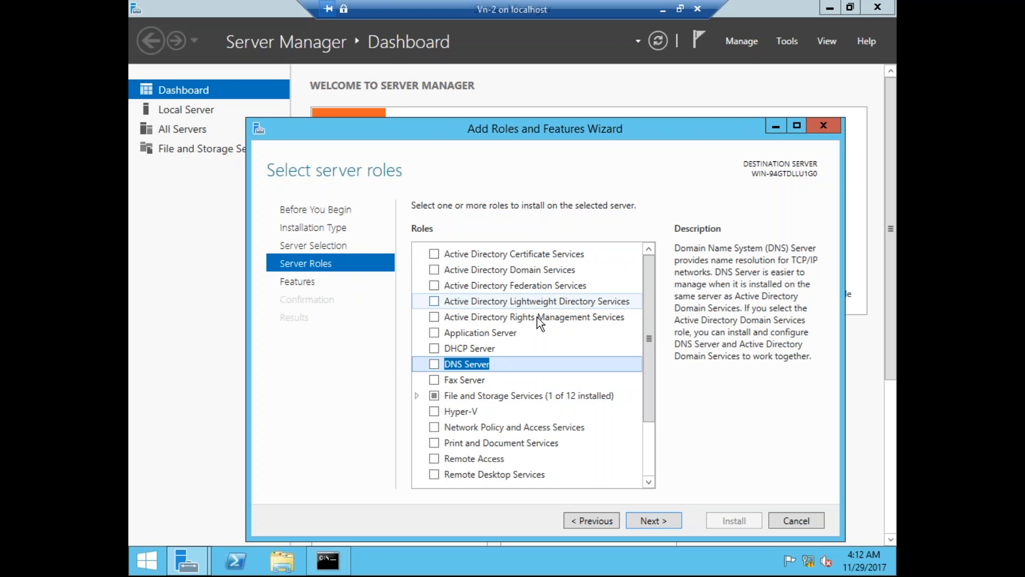
pyautogui.click(434, 365)
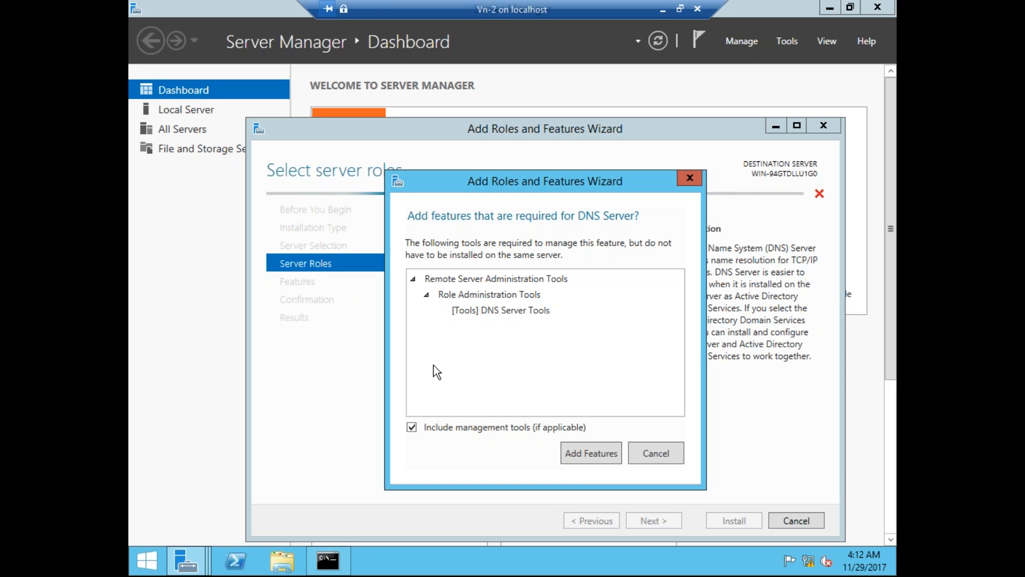
pyautogui.click(577, 453)
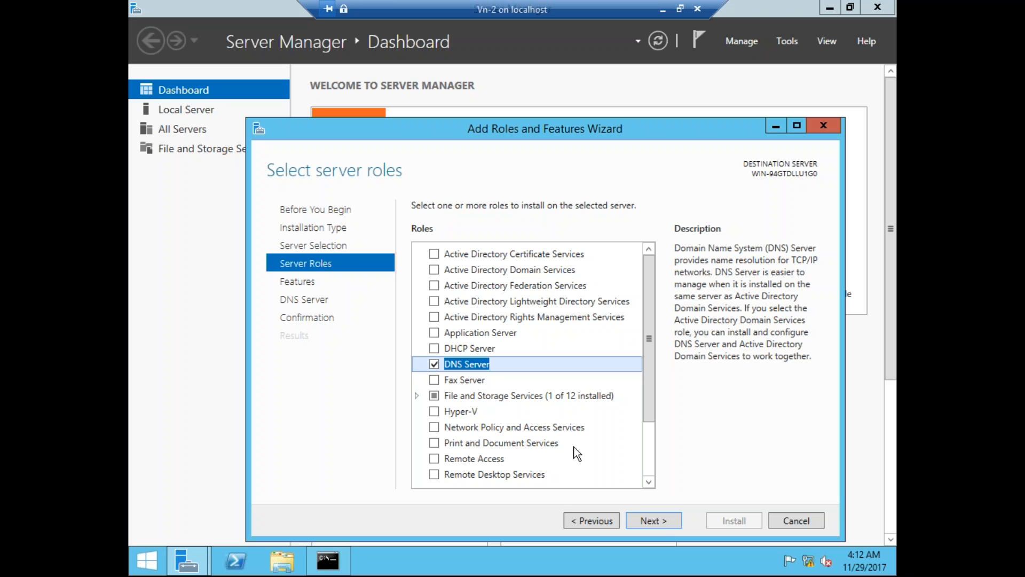
# Advance through the Features and DNS Server pages to Confirm installation selections.
pyautogui.click(653, 520)
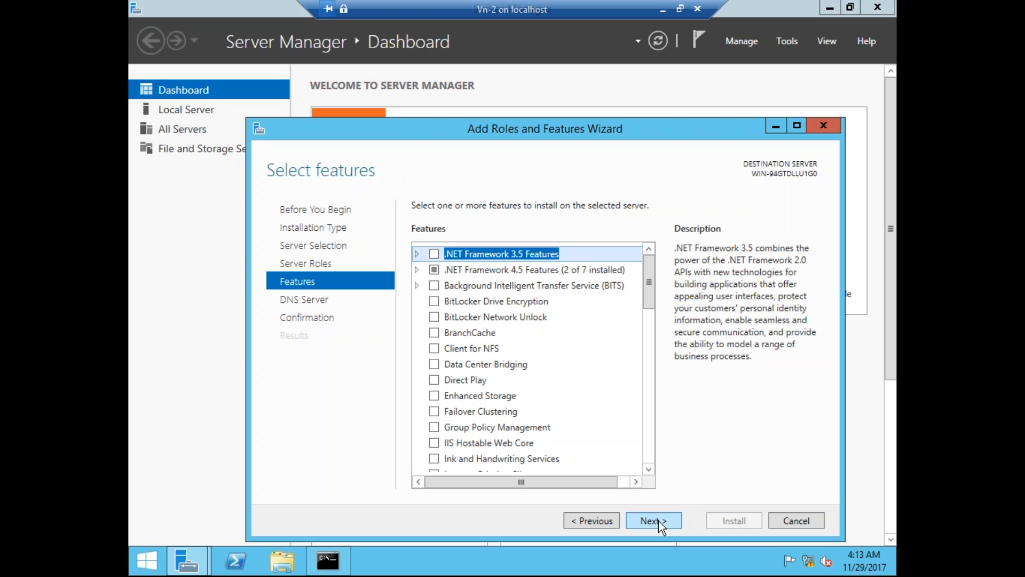
pyautogui.click(659, 521)
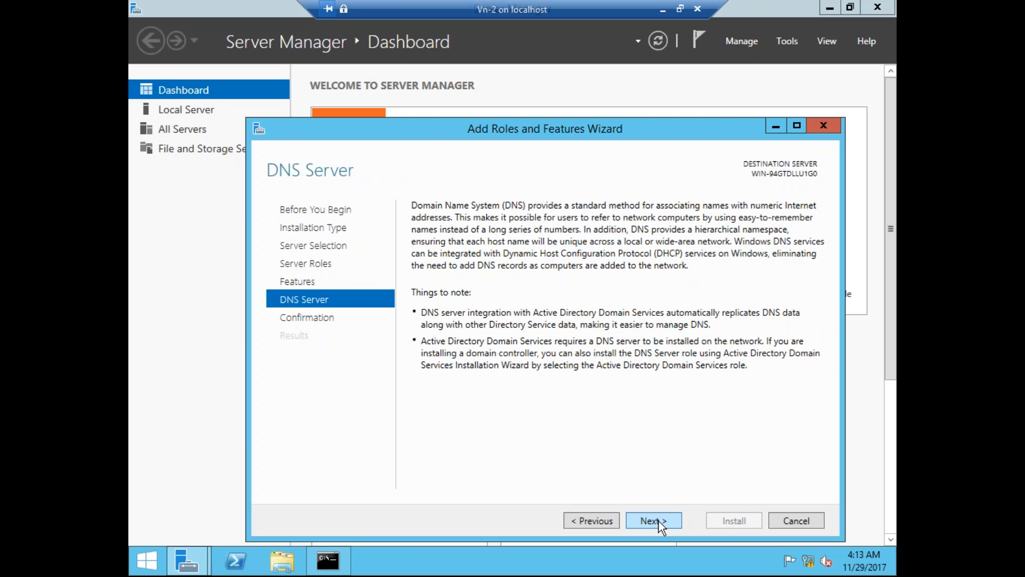
pyautogui.click(659, 521)
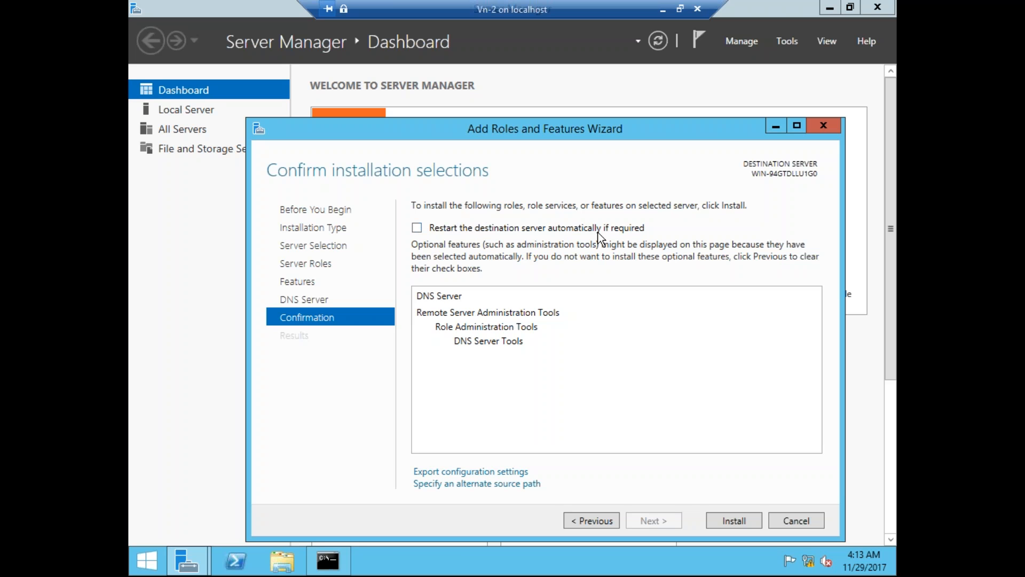
# Install the DNS Server role with 'Restart the destination server automatically' left unticked.
pyautogui.click(417, 228)
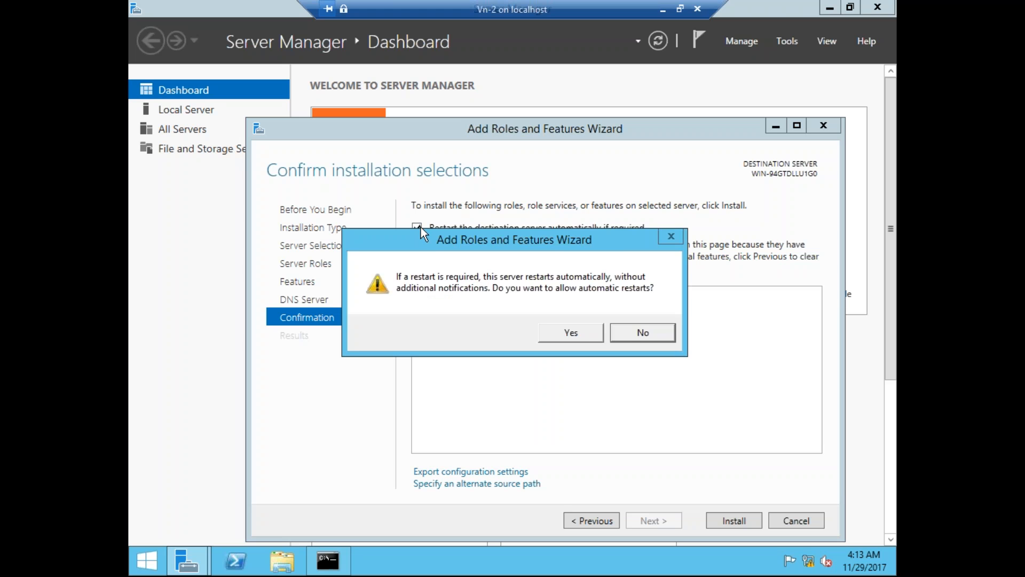
pyautogui.click(560, 335)
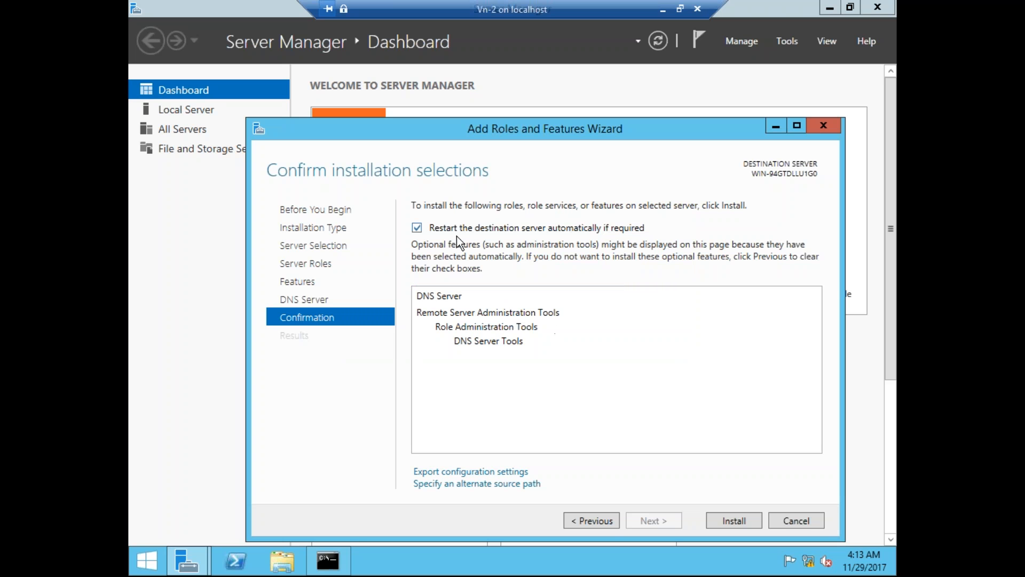
pyautogui.click(425, 228)
pyautogui.click(740, 520)
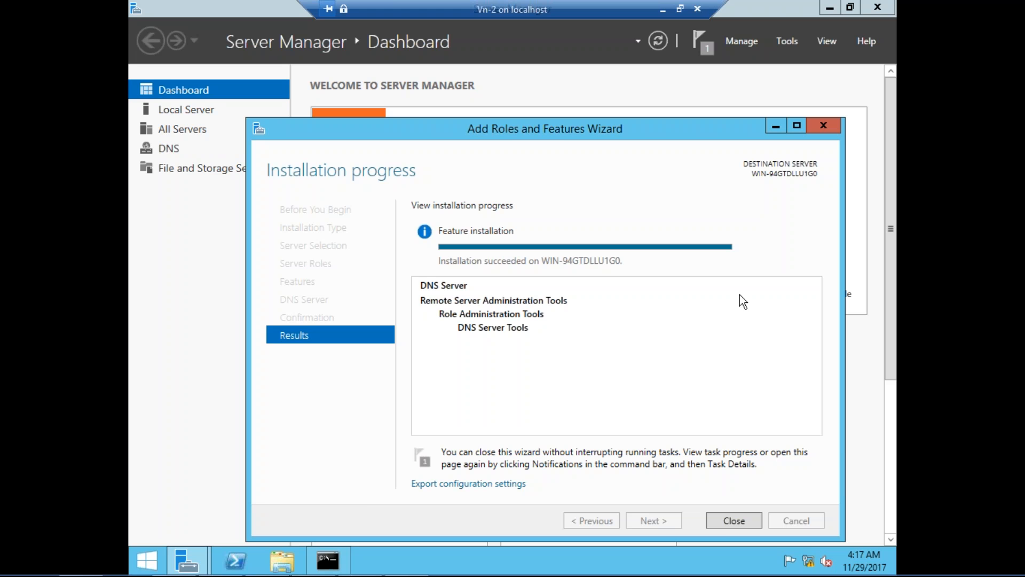
# Close the Add Roles wizard once the DNS Server installation succeeds.
pyautogui.click(719, 525)
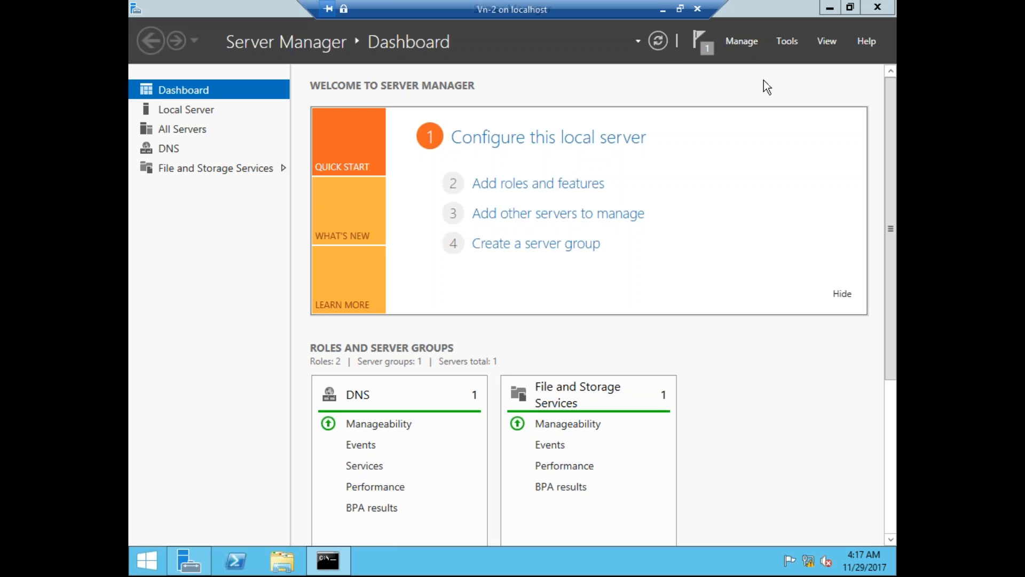
# Glance at Server Manager's Tools menu, then view all installed apps on the Start screen.
pyautogui.click(785, 46)
pyautogui.click(785, 42)
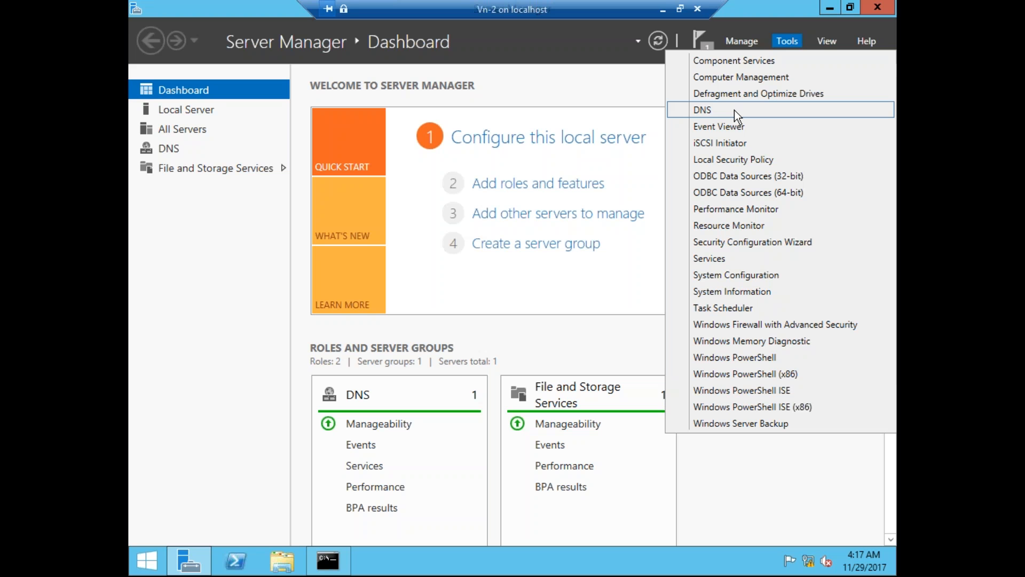
pyautogui.click(145, 570)
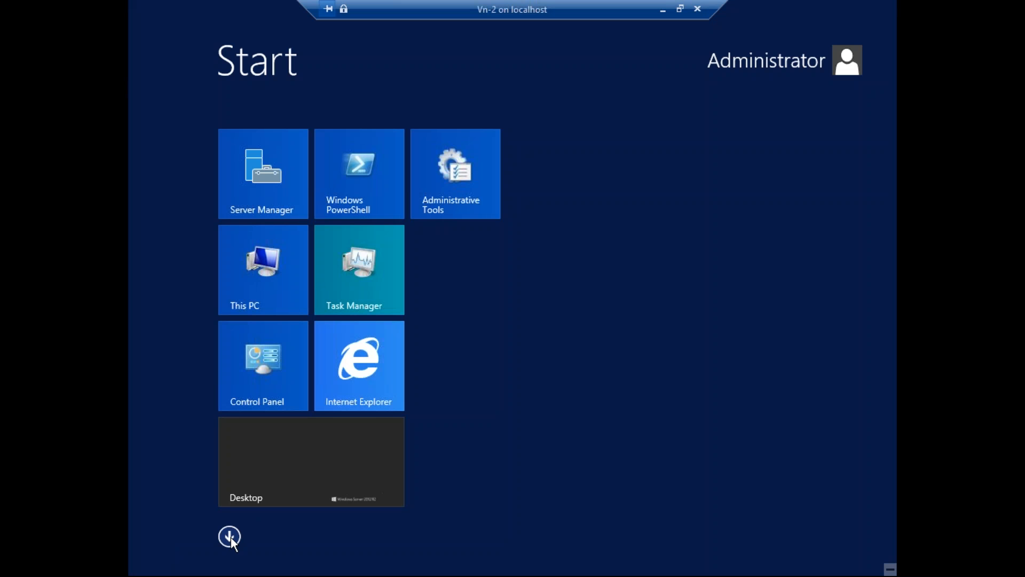
pyautogui.click(230, 537)
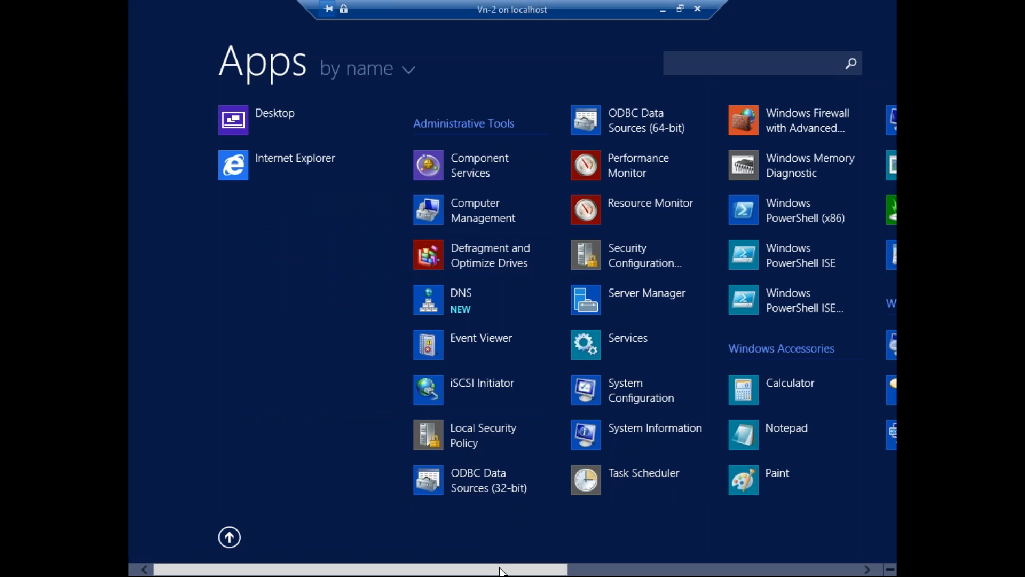
# Return to the desktop and show Server Manager's Tools list, which now includes DNS.
pyautogui.moveTo(506, 573)
pyautogui.mouseDown()
pyautogui.moveTo(540, 572)
pyautogui.moveTo(514, 572)
pyautogui.mouseUp()
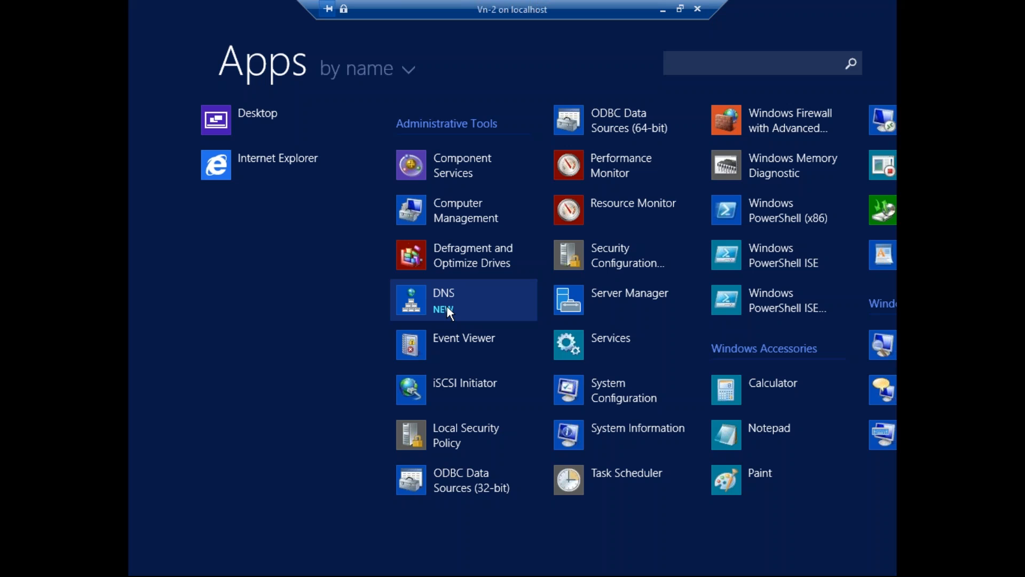
pyautogui.moveTo(119, 547)
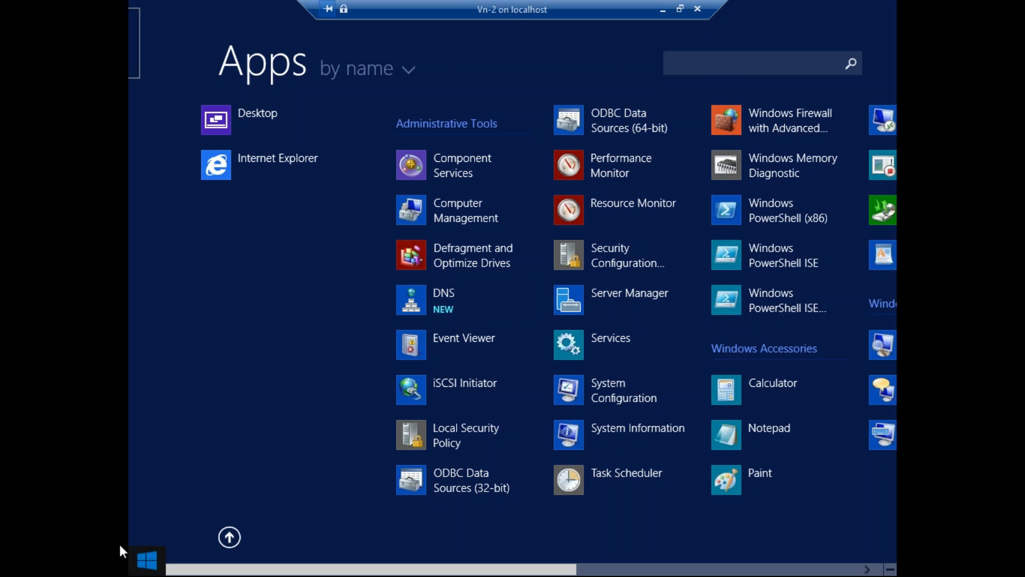
pyautogui.click(137, 571)
pyautogui.click(284, 464)
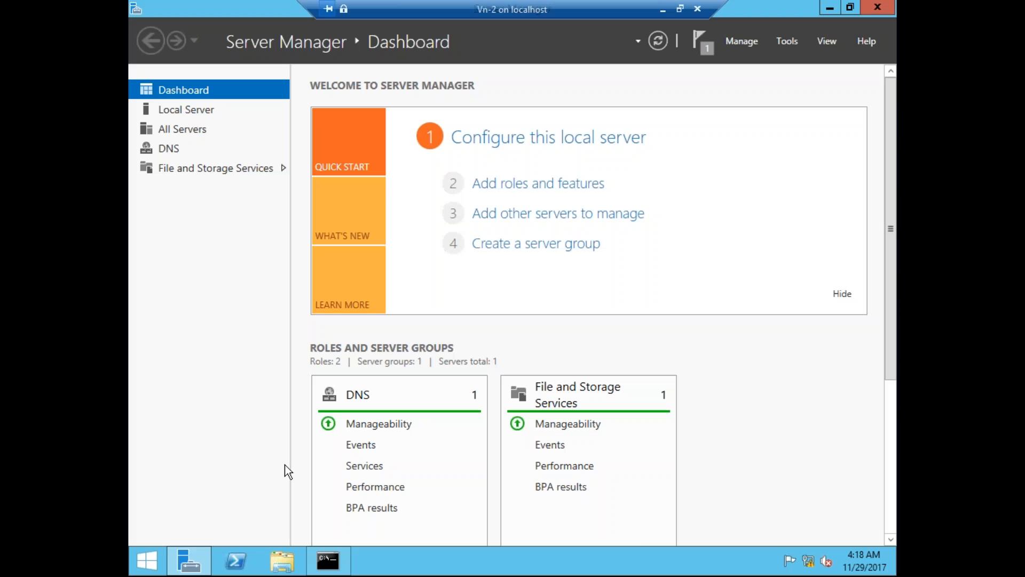
pyautogui.click(790, 46)
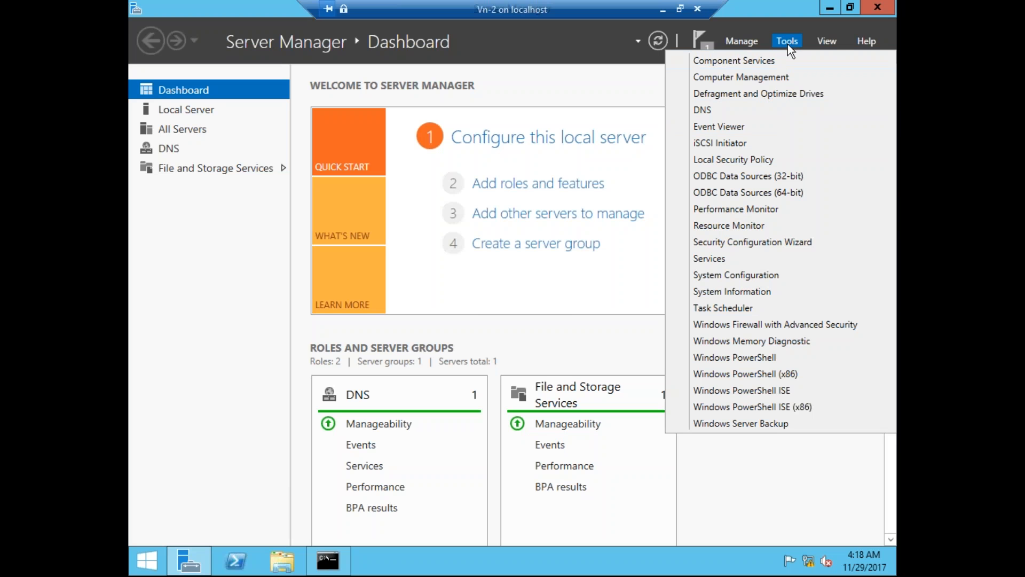
# Launch DNS Manager maximized, expand the server, and confirm Forward and Reverse Lookup Zones are empty.
pyautogui.click(726, 108)
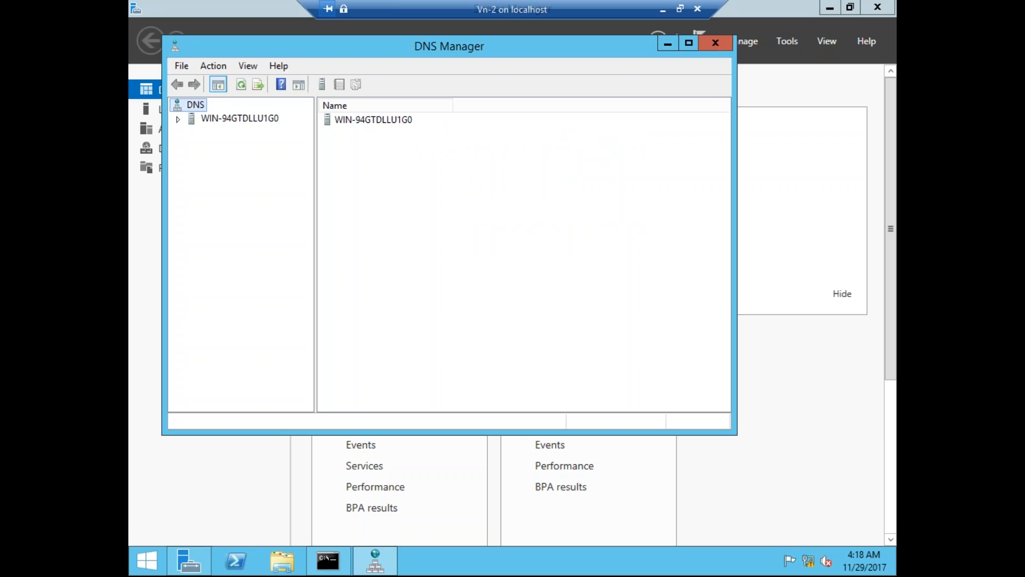
pyautogui.click(689, 42)
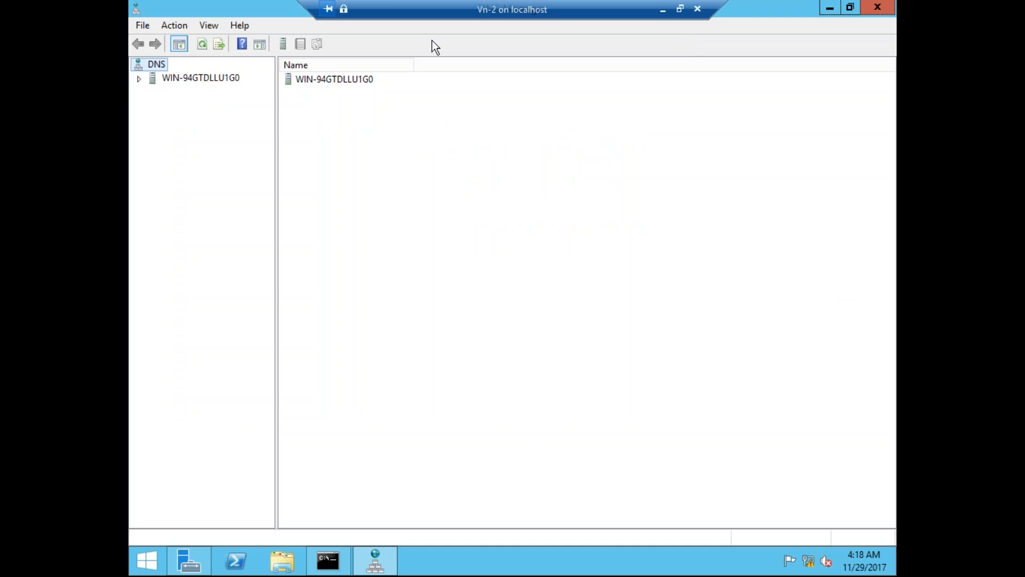
pyautogui.doubleClick(182, 78)
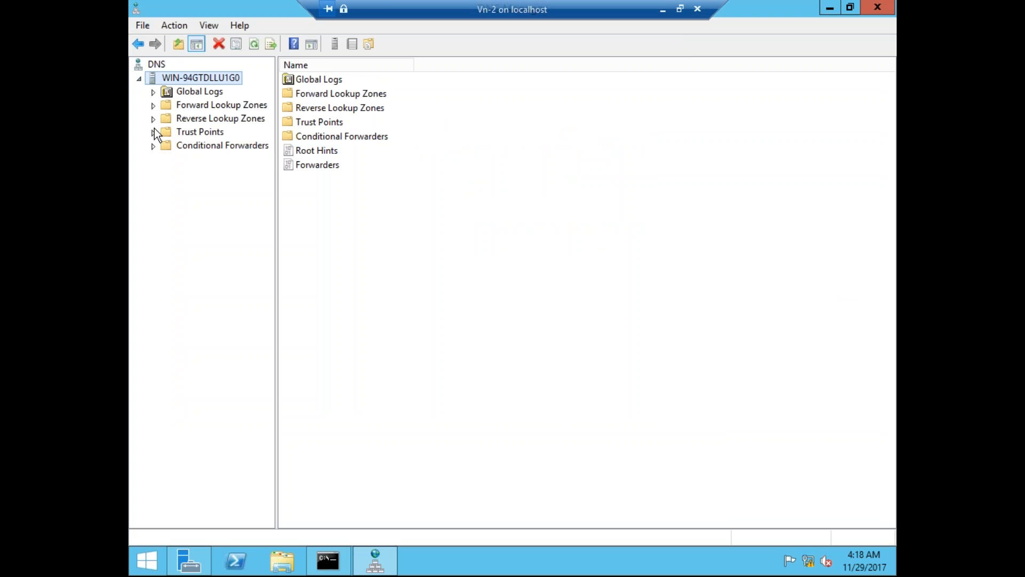
pyautogui.click(156, 105)
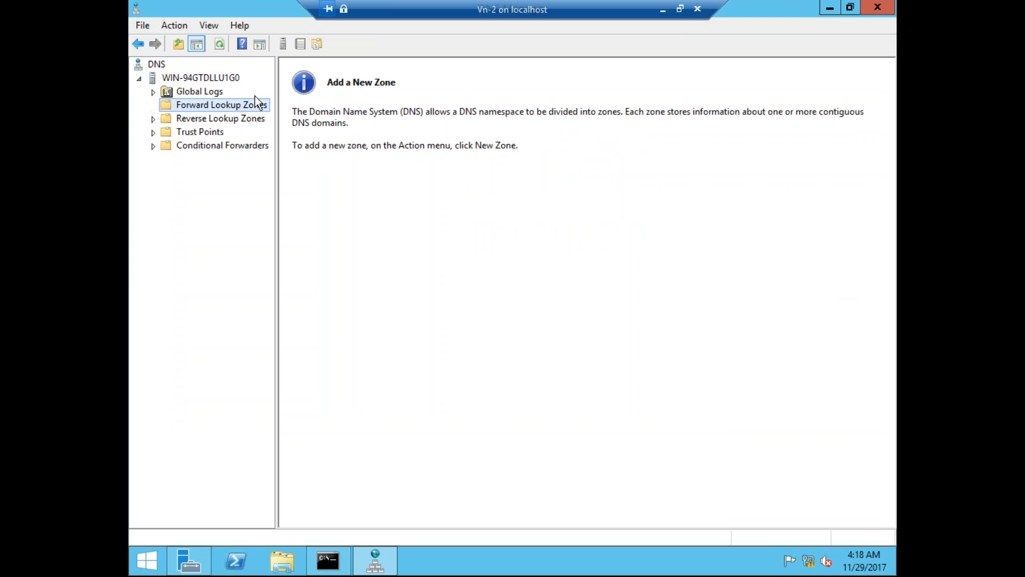
pyautogui.click(232, 116)
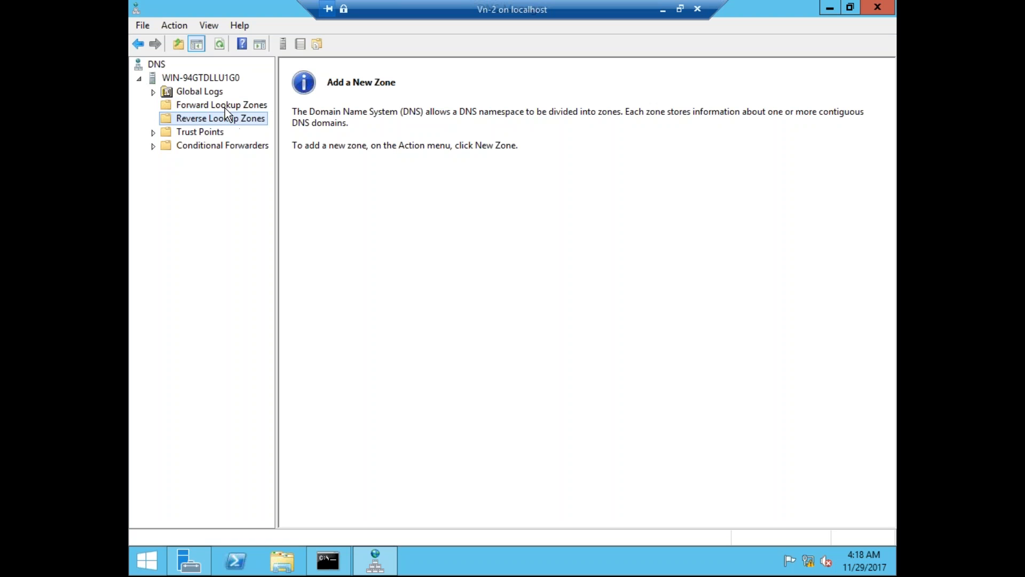
pyautogui.click(212, 106)
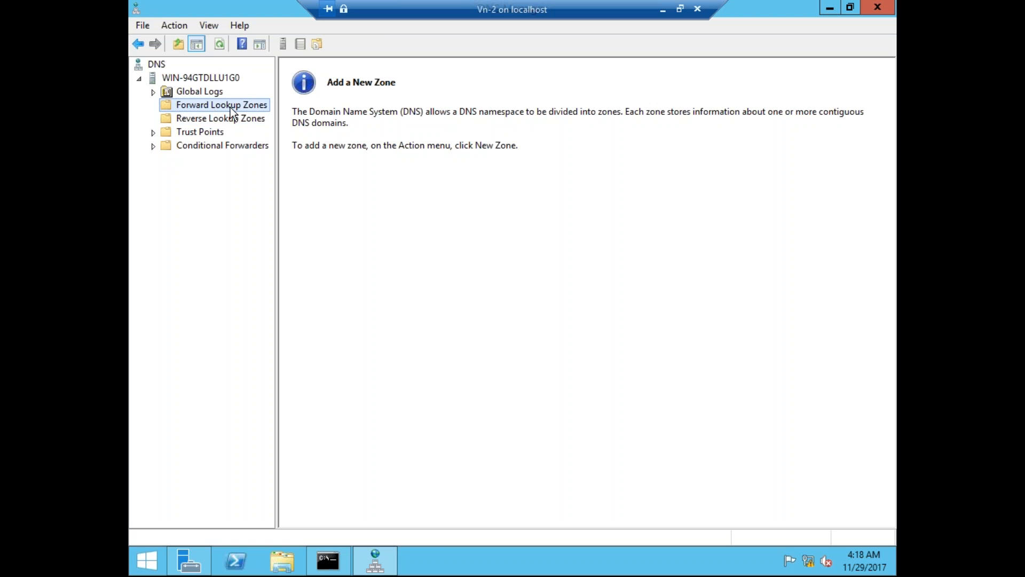
pyautogui.rightClick(262, 103)
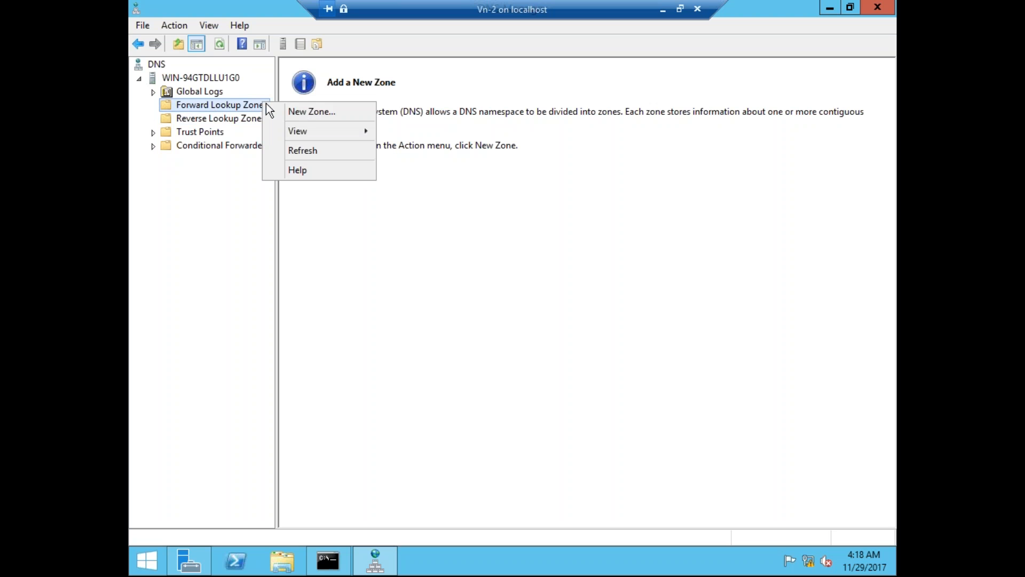
# Launch the New Zone Wizard for Forward Lookup Zones, centre it, and pass the Welcome page.
pyautogui.click(309, 112)
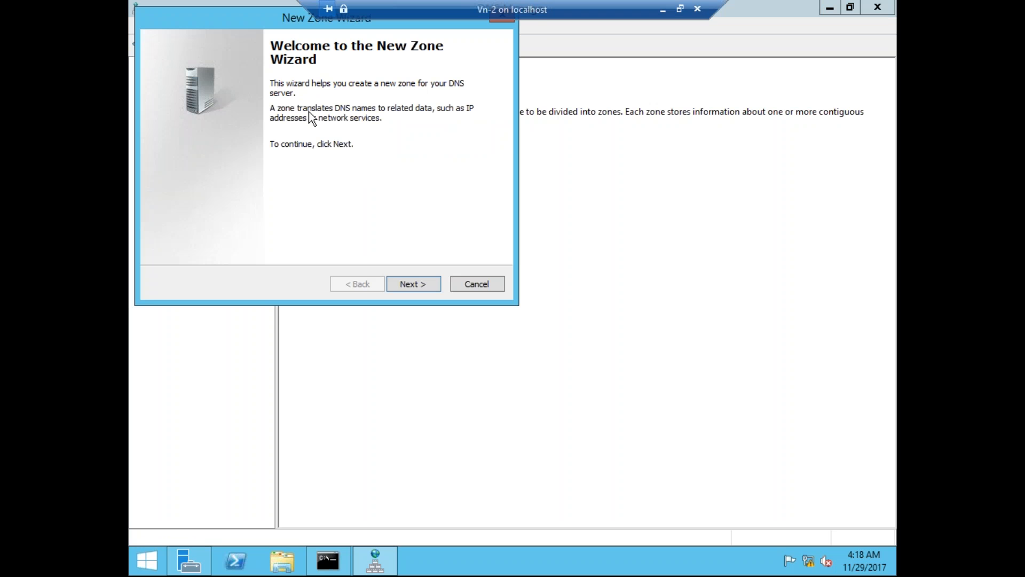
pyautogui.moveTo(277, 18); pyautogui.dragTo(407, 118)
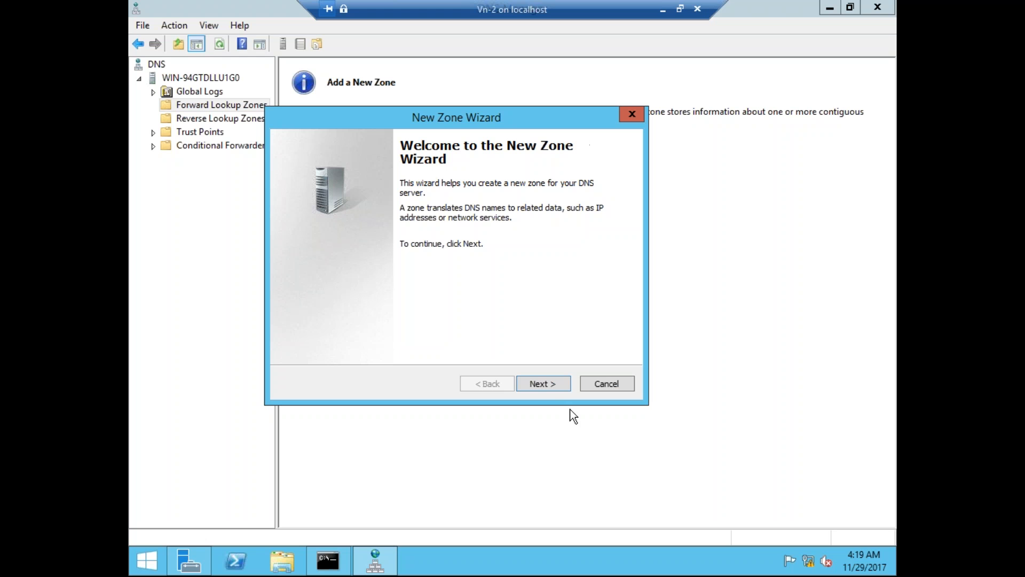
pyautogui.click(554, 385)
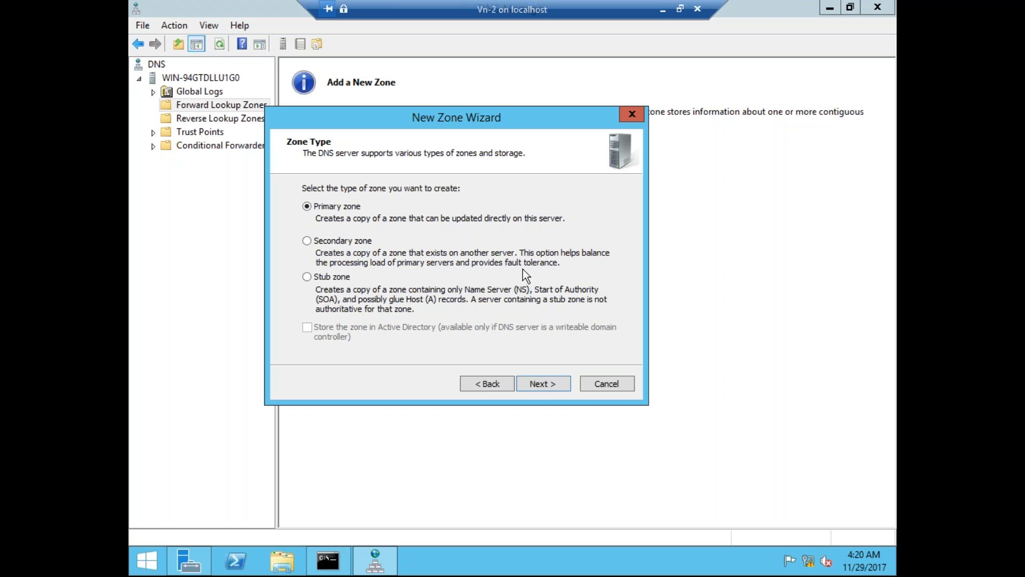
# Keep Primary zone and name the new zone tech.com, reaching the tech.com.dns zone file page.
pyautogui.click(556, 385)
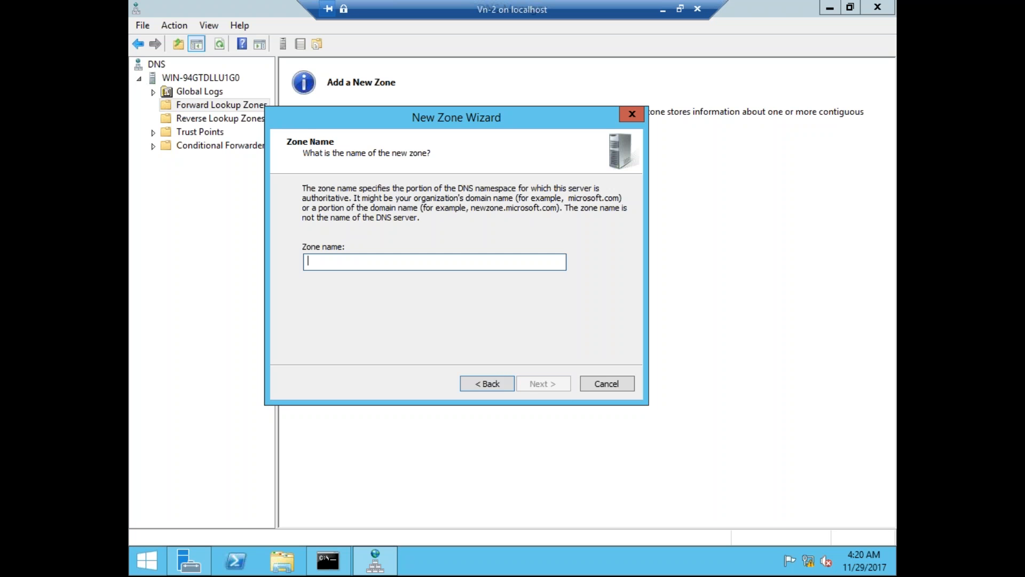
pyautogui.write('tech.com')
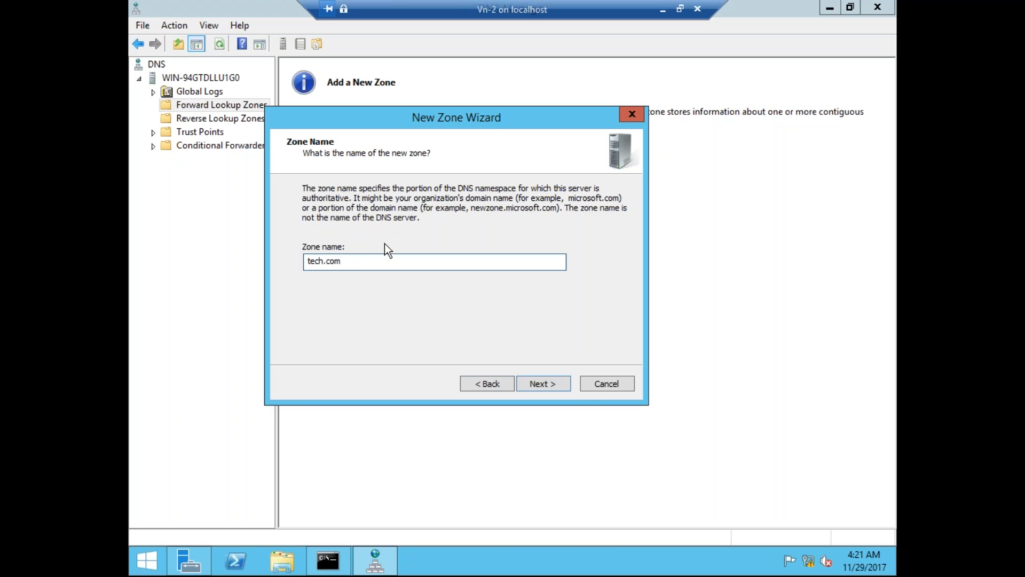
pyautogui.click(552, 384)
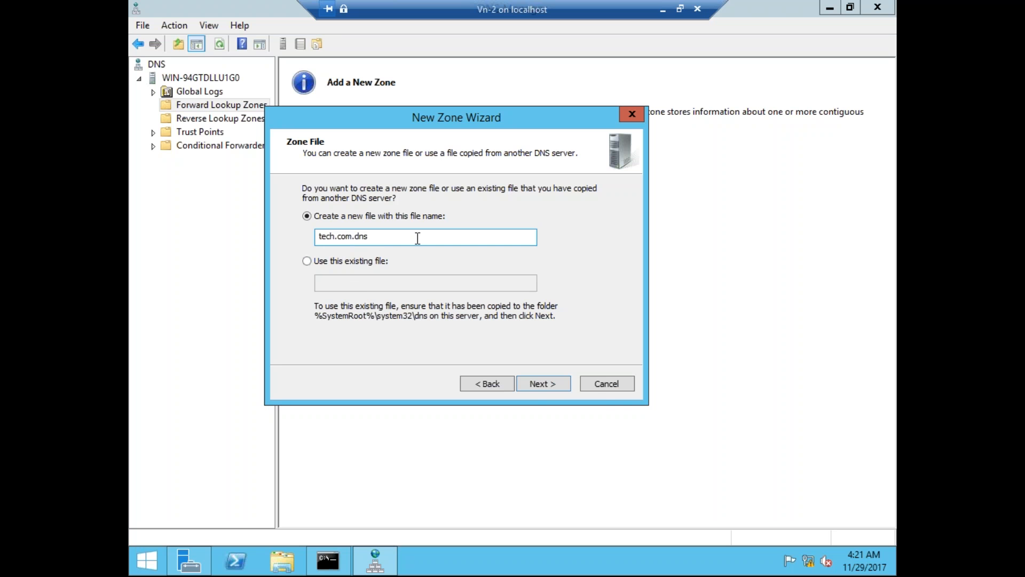
# Accept the tech.com.dns file, allow nonsecure and secure dynamic updates, and finish creating tech.com.
pyautogui.click(543, 389)
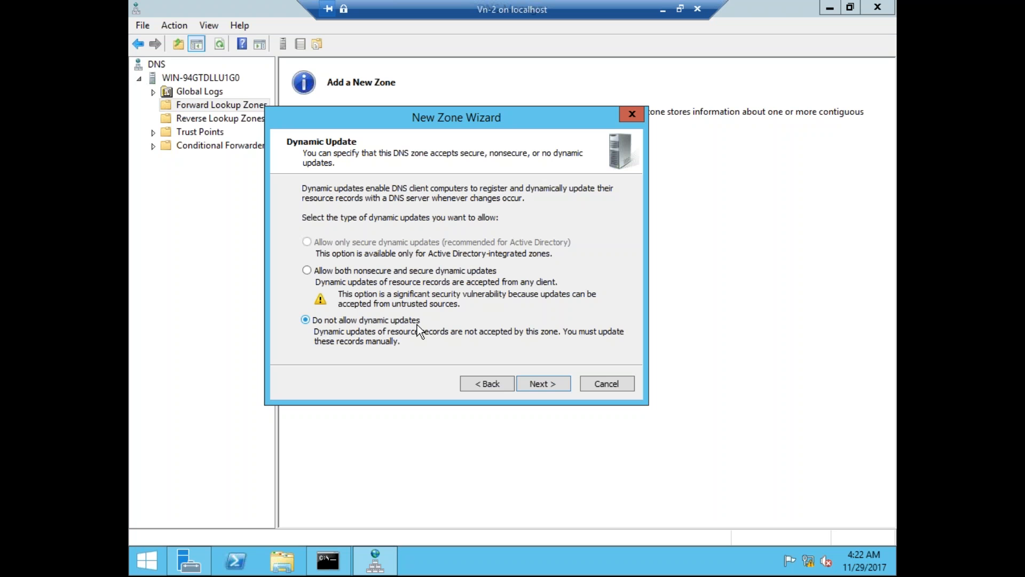
pyautogui.click(307, 271)
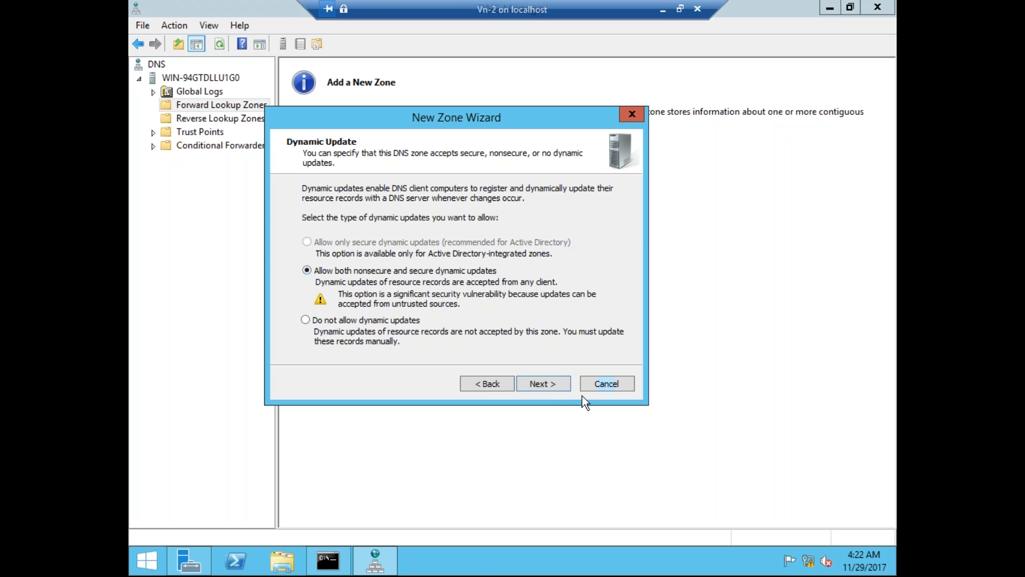
pyautogui.click(551, 386)
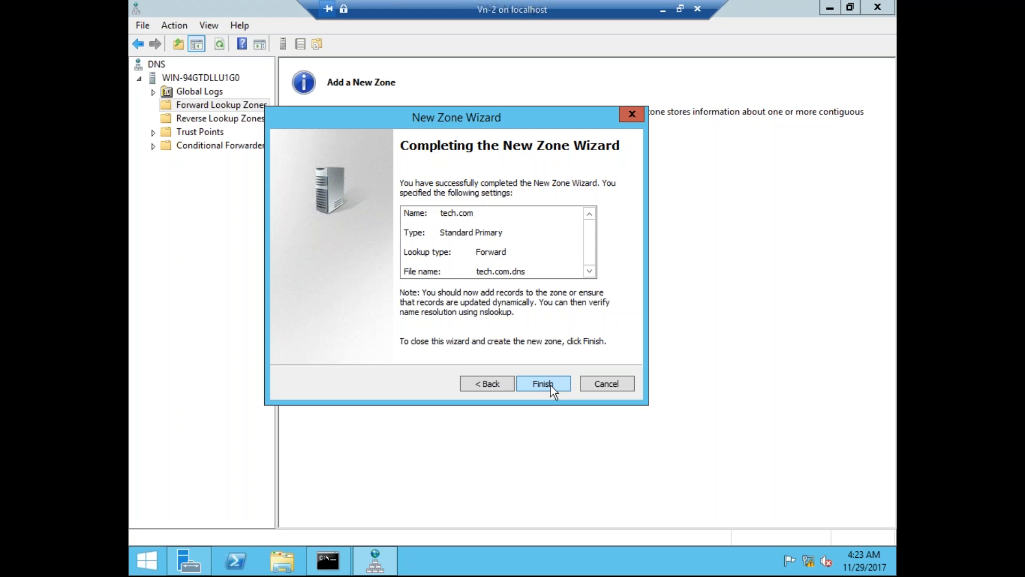
pyautogui.click(551, 385)
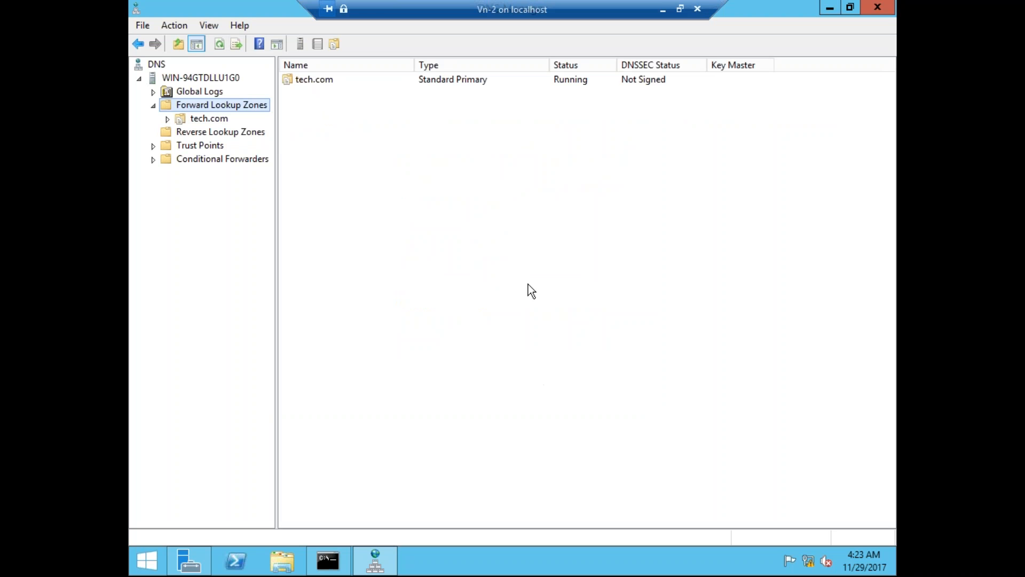
# View tech.com's SOA and NS records, then select the empty Reverse Lookup Zones folder.
pyautogui.click(218, 121)
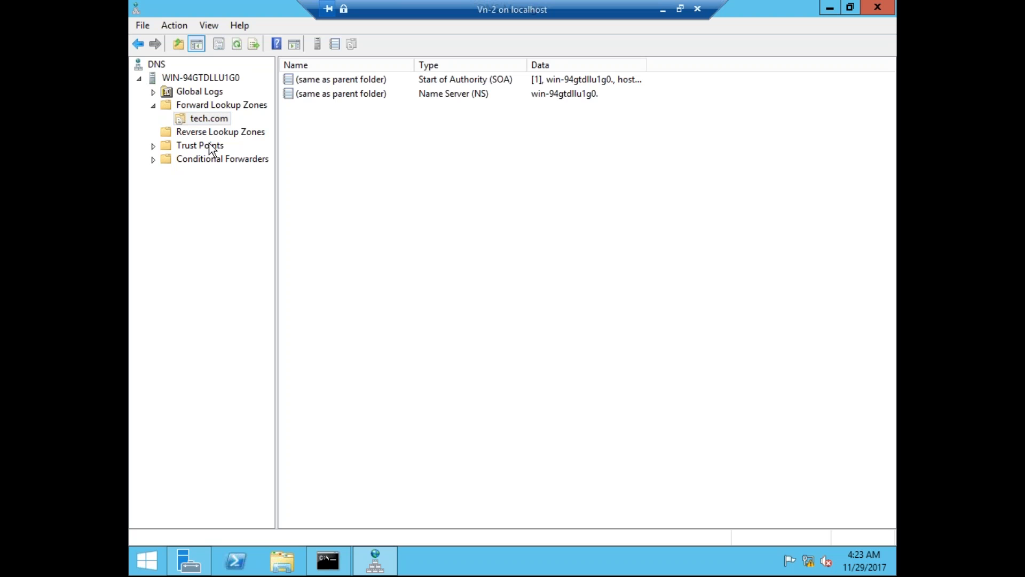
pyautogui.click(208, 136)
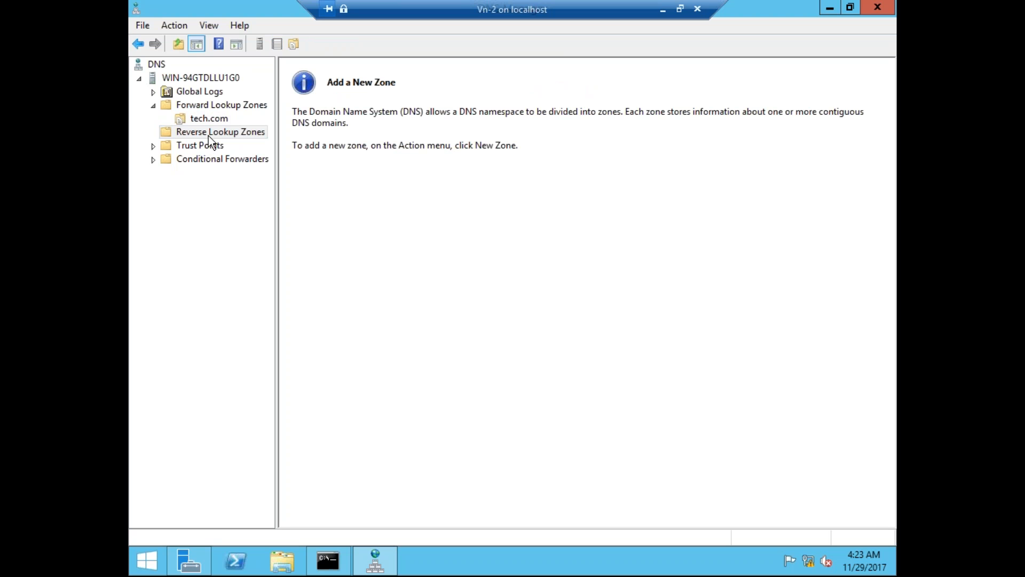
# Start a new Primary, IPv4 reverse lookup zone from the Reverse Lookup Zones folder.
pyautogui.rightClick(208, 136)
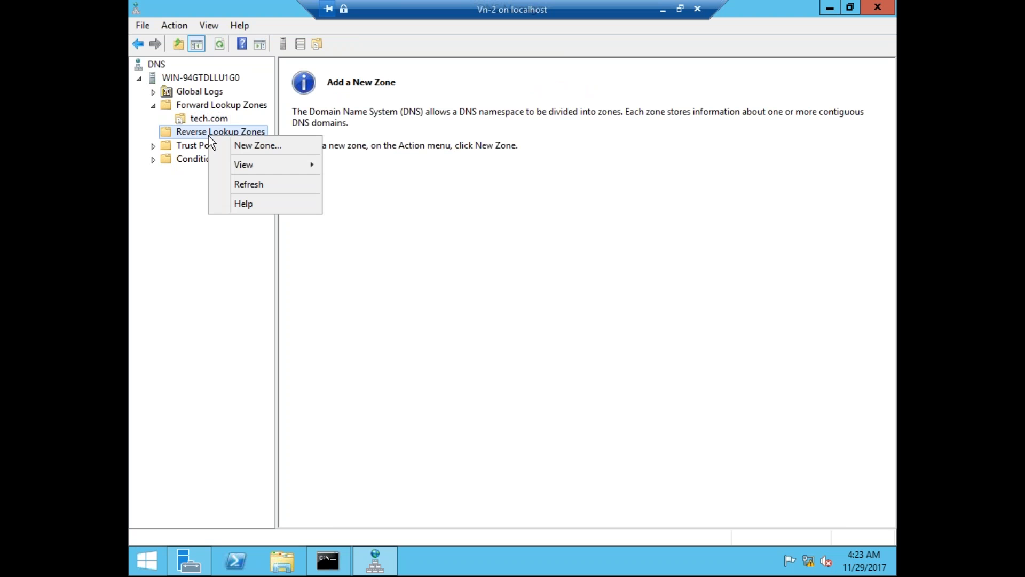
pyautogui.click(241, 146)
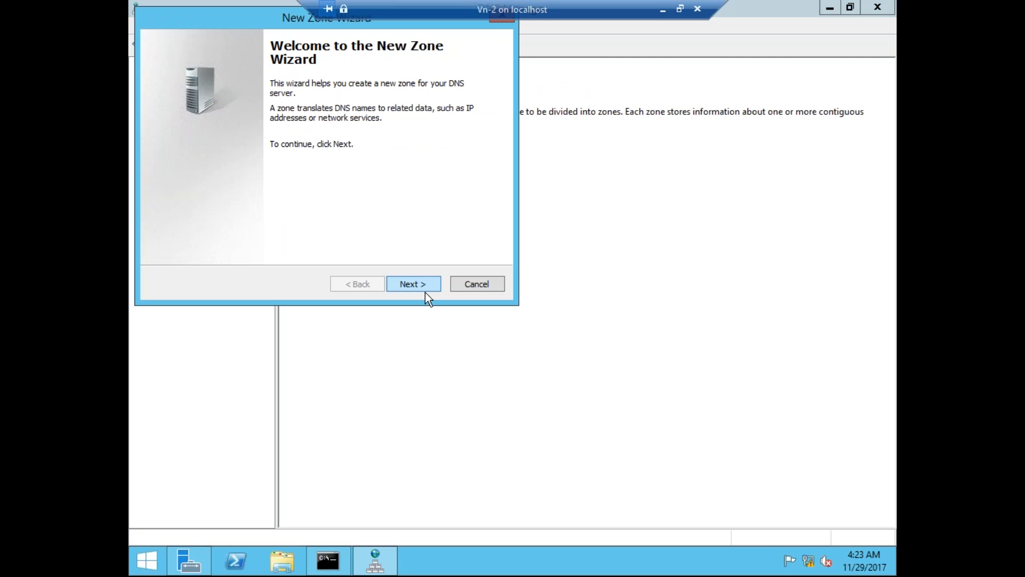
pyautogui.click(418, 284)
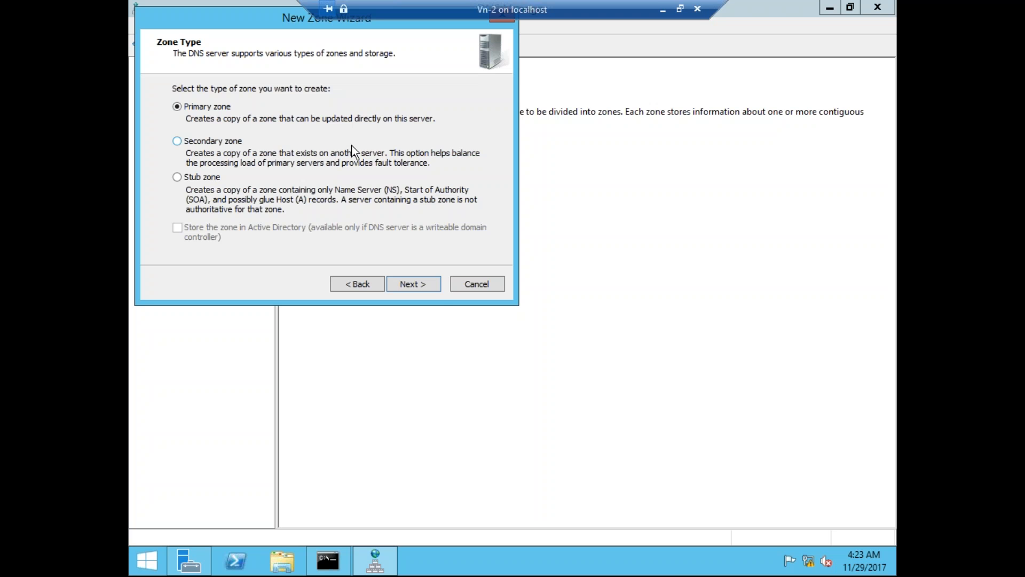
pyautogui.click(432, 283)
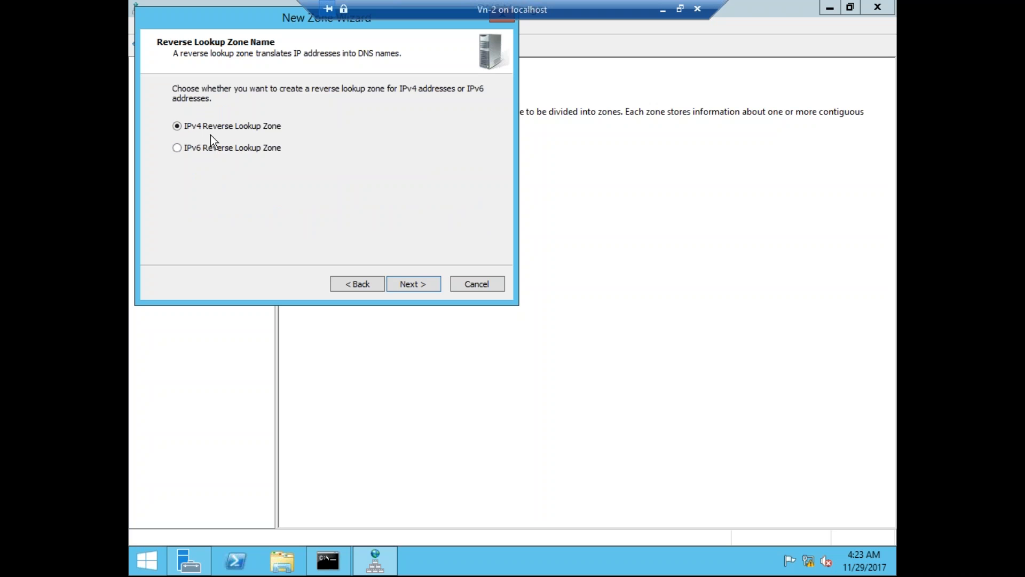
pyautogui.click(402, 282)
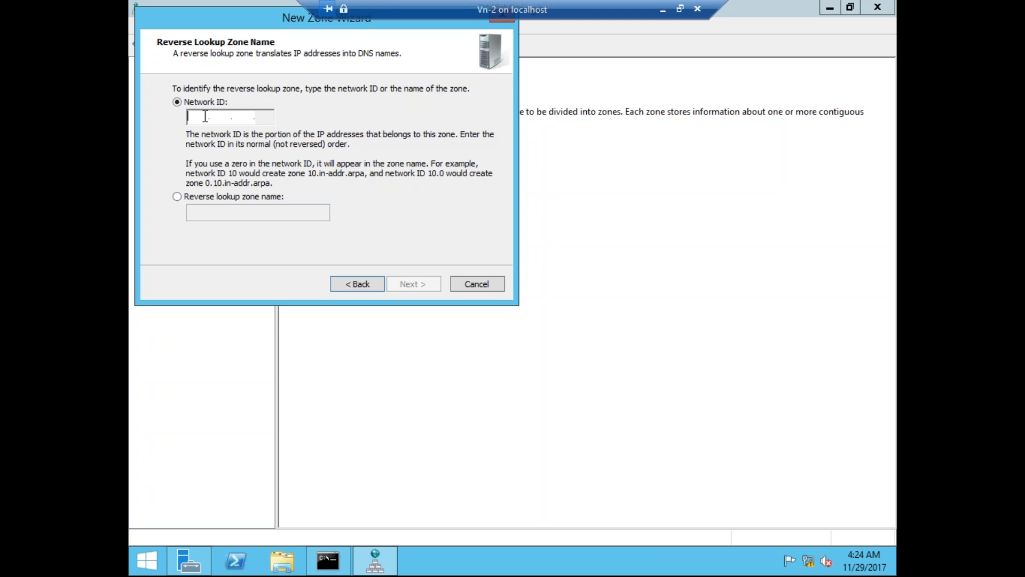
# Check the network in Command Prompt, enter network ID 192.168.100, allow dynamic updates, and finish.
pyautogui.click(328, 565)
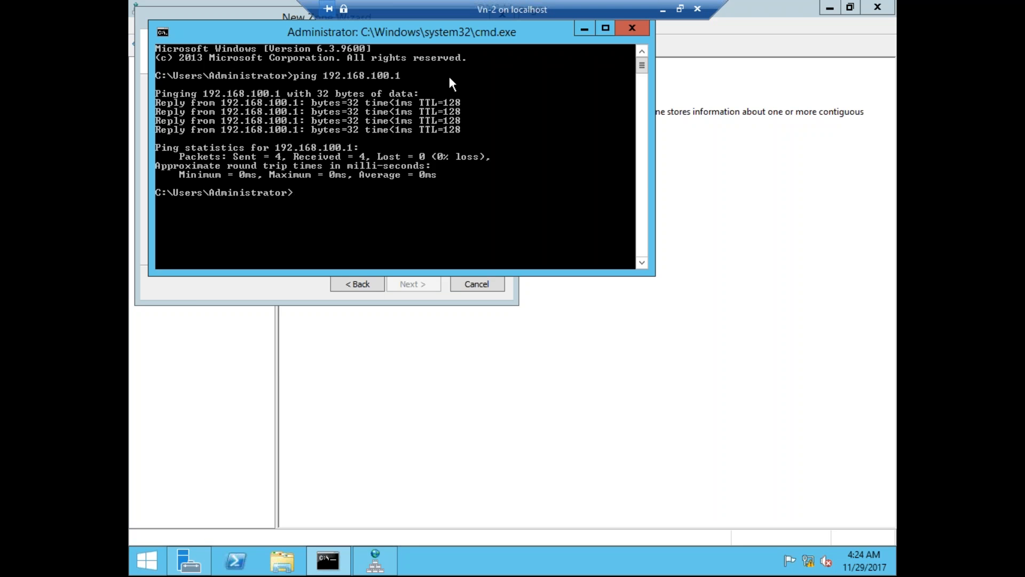
pyautogui.click(297, 286)
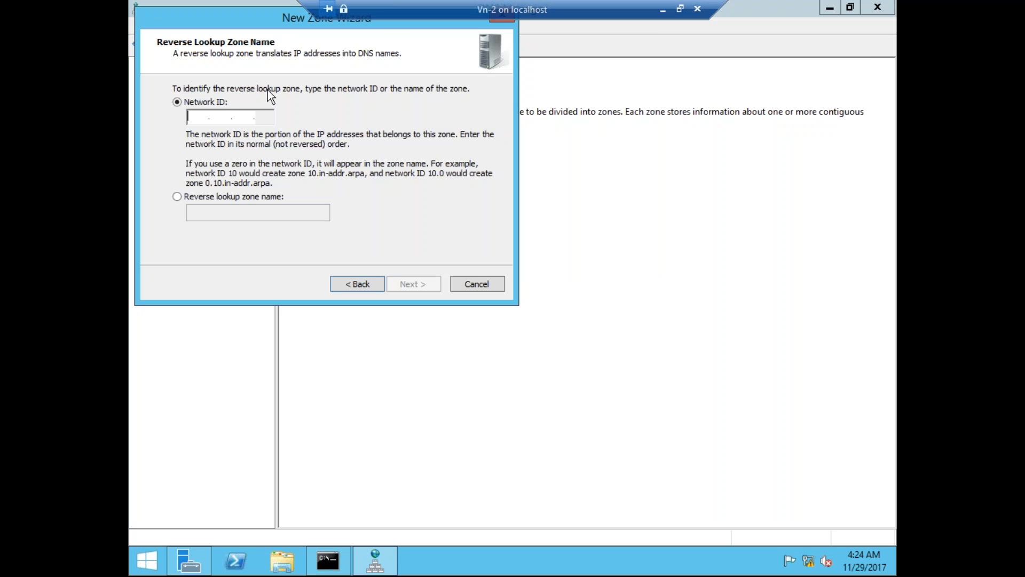
pyautogui.write('192 .168 .')
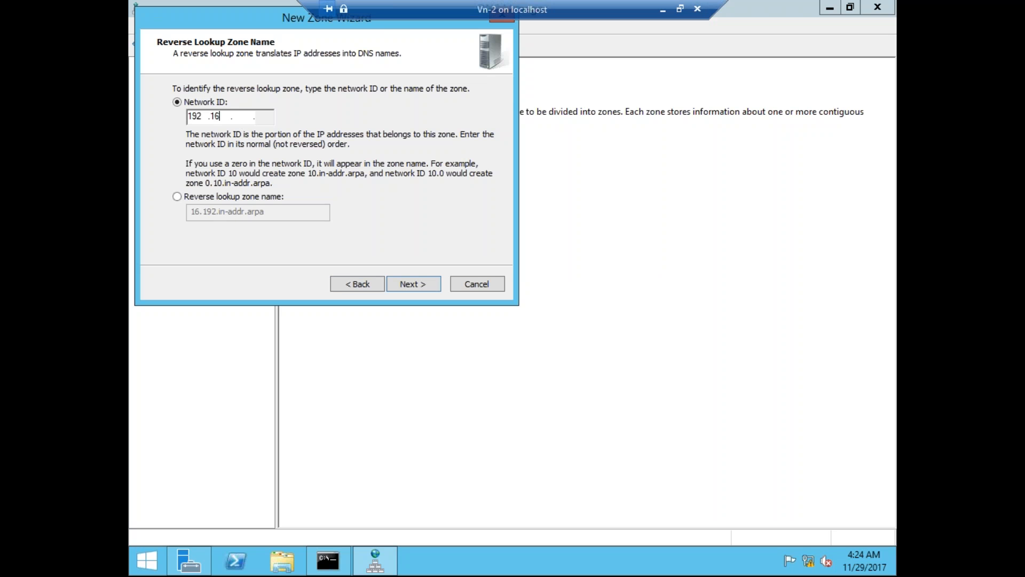
pyautogui.write('100')
pyautogui.click(419, 284)
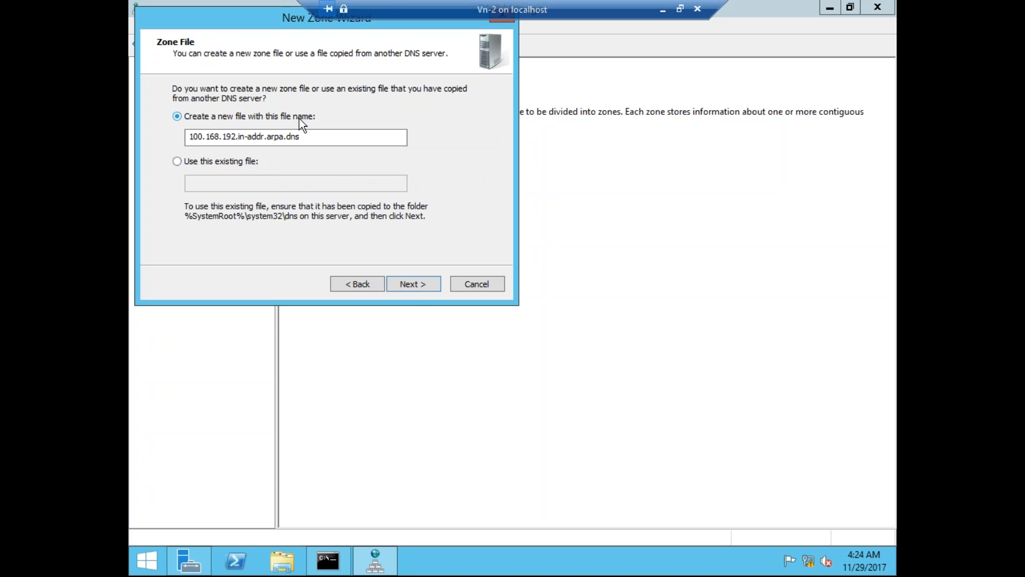
pyautogui.click(411, 283)
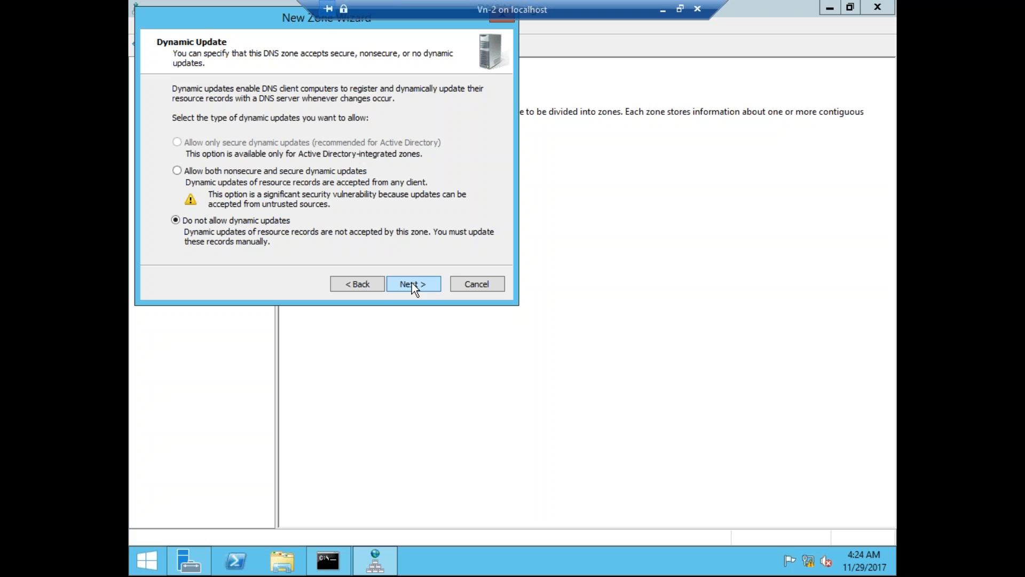
pyautogui.click(177, 171)
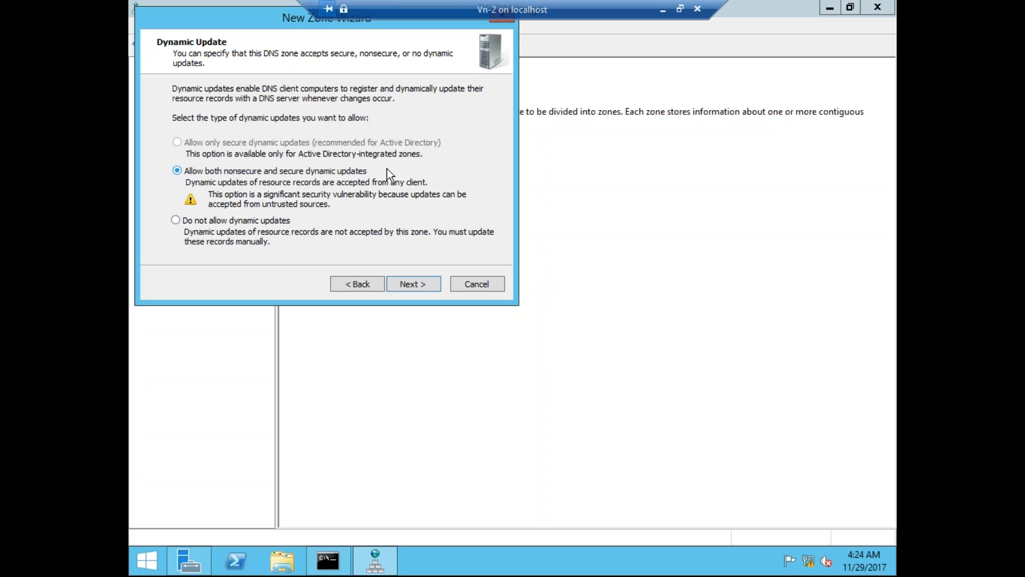
pyautogui.click(422, 281)
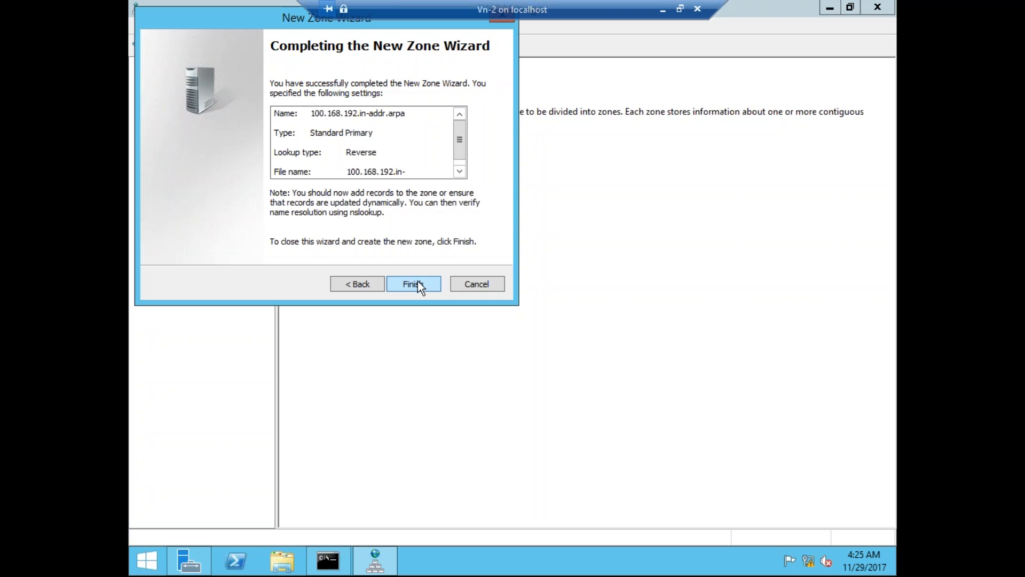
pyautogui.click(416, 286)
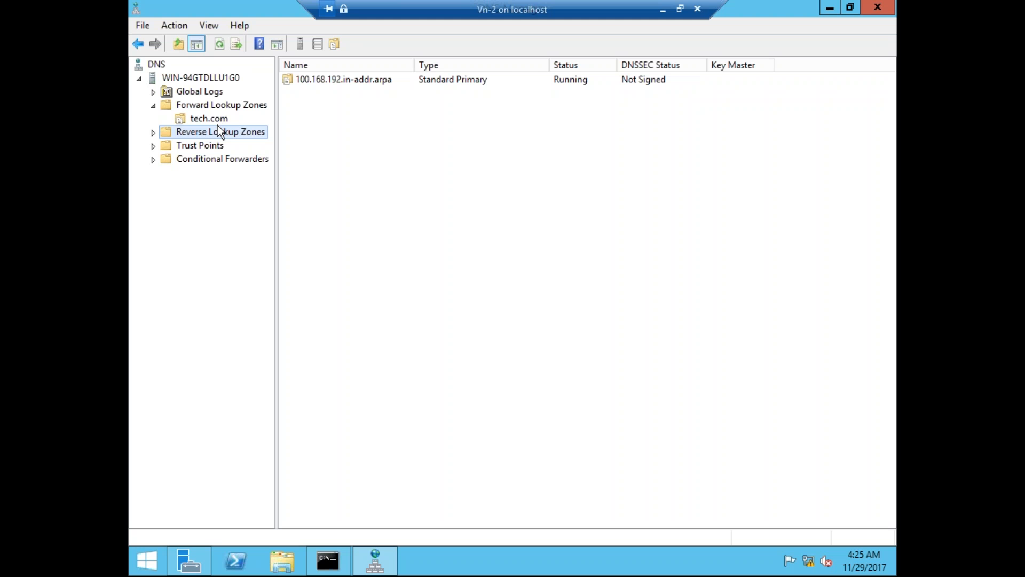
# Expand Reverse Lookup Zones and review the SOA and NS records of tech.com and 100.168.192.in-addr.arpa.
pyautogui.click(213, 121)
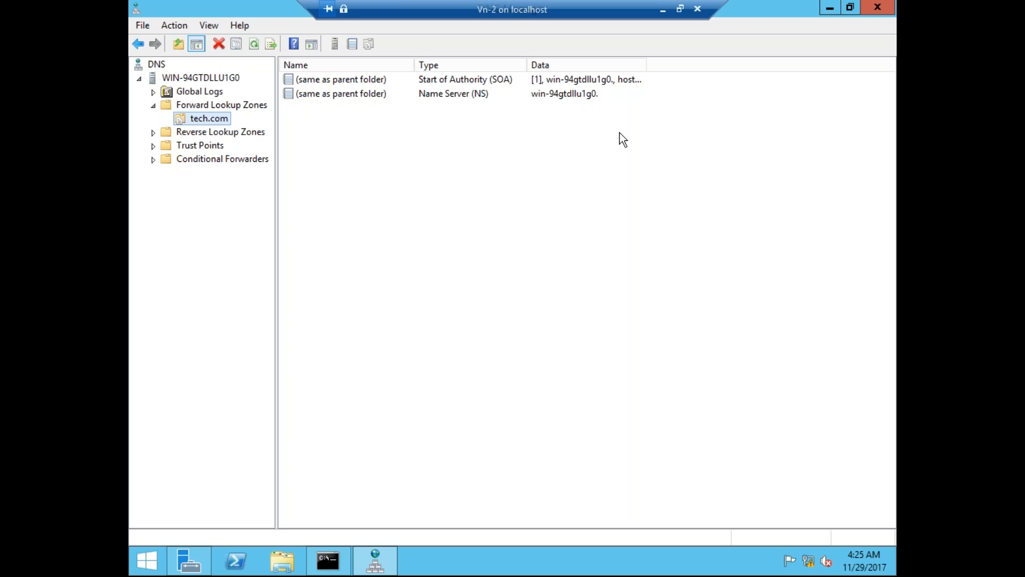
pyautogui.doubleClick(251, 132)
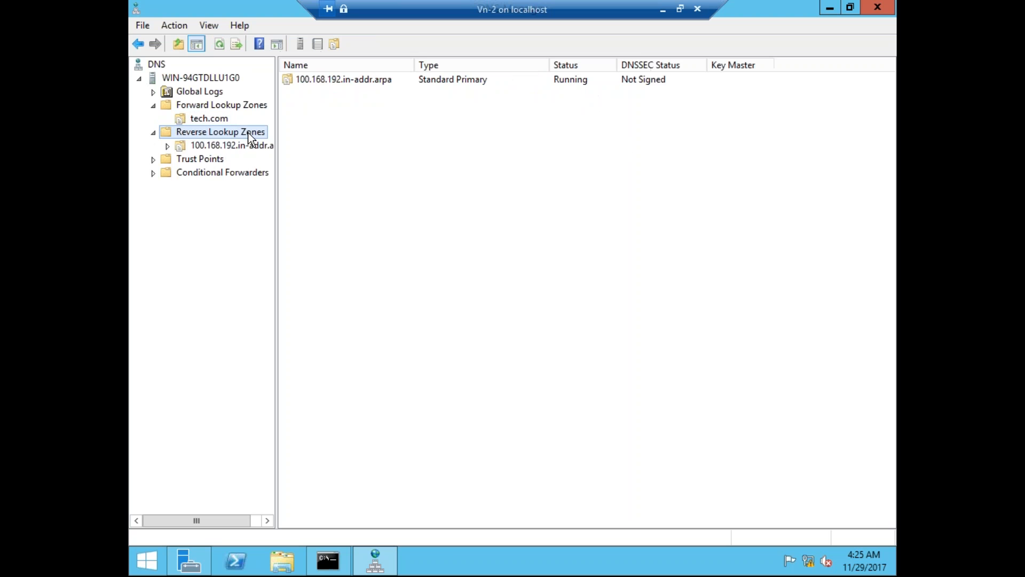
pyautogui.click(235, 145)
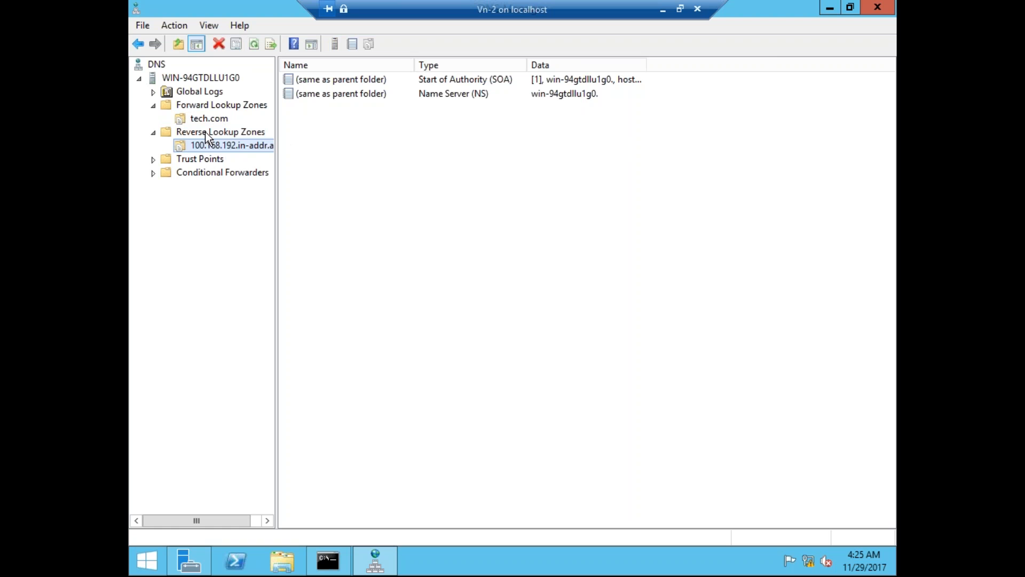
pyautogui.click(200, 118)
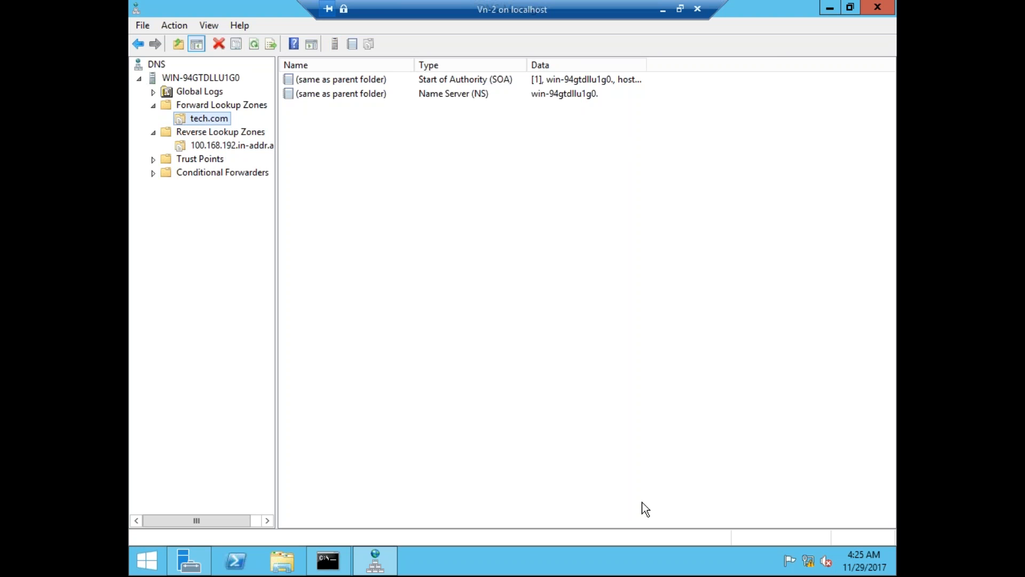
# From This PC Properties, open the computer name change dialog and enter Primary-1 as the name.
pyautogui.click(285, 568)
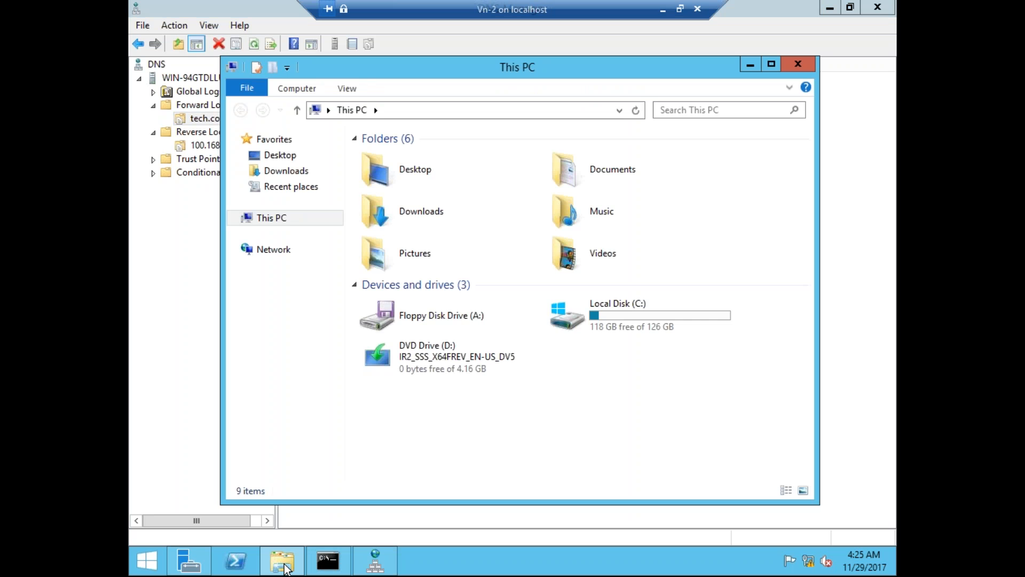
pyautogui.rightClick(278, 227)
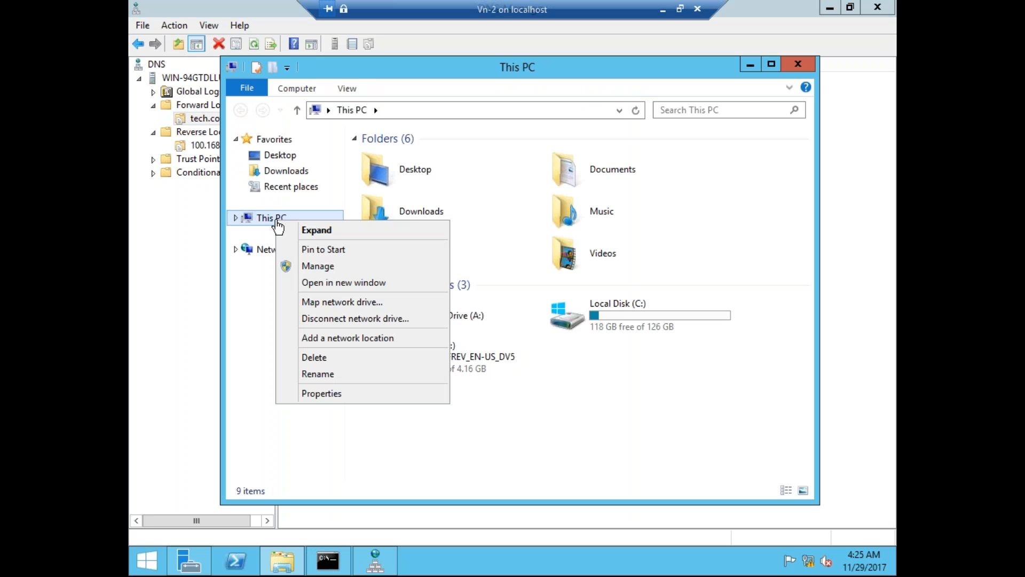
pyautogui.click(340, 396)
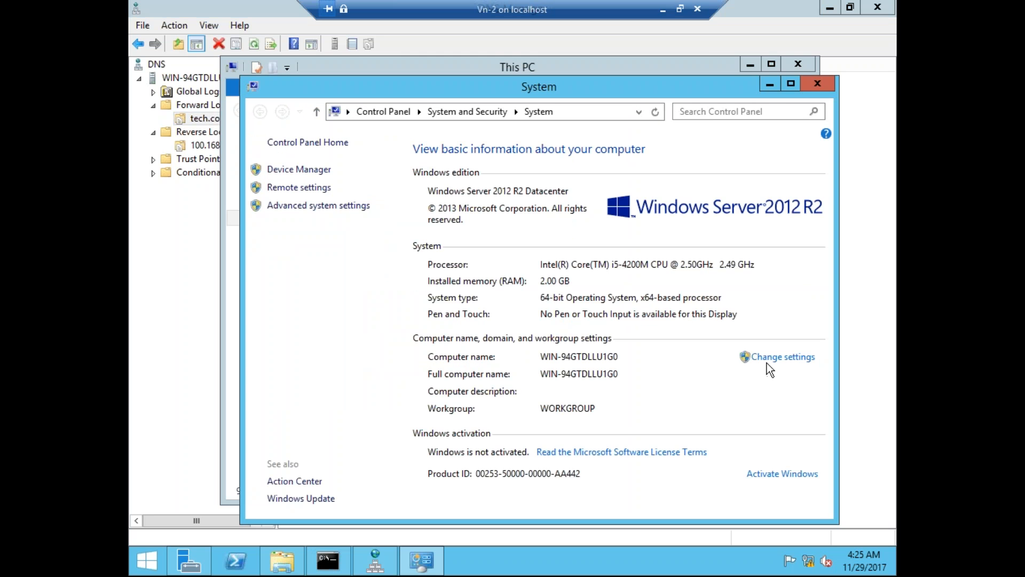
pyautogui.click(783, 358)
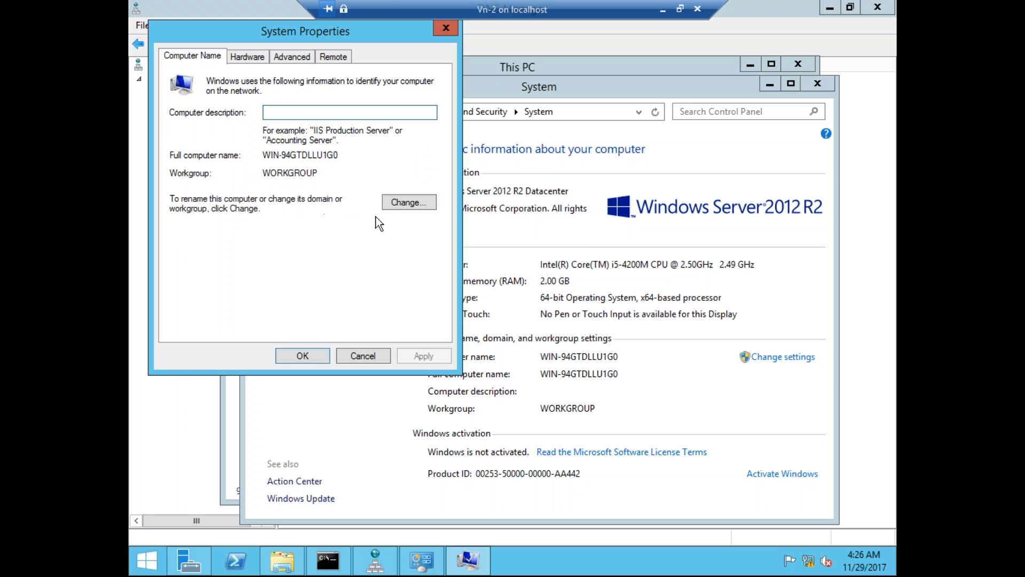
pyautogui.click(407, 204)
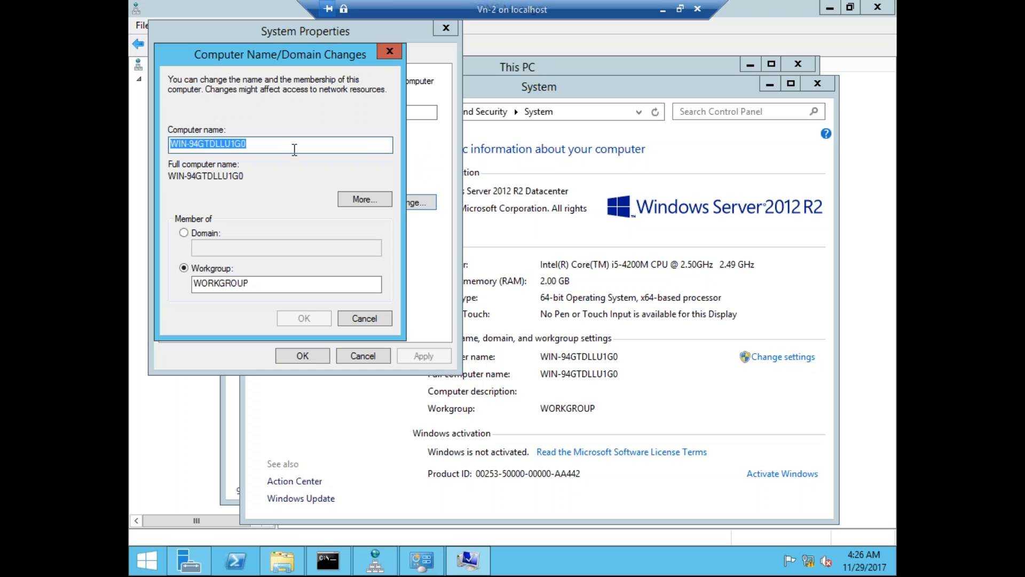
pyautogui.write('P')
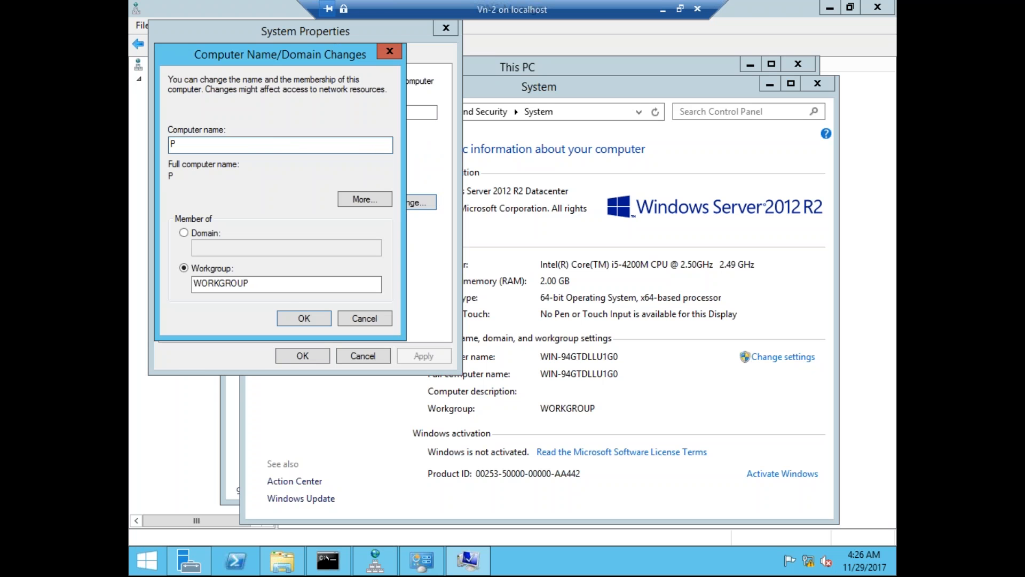
pyautogui.write('rimary-1')
# Set the computer's primary DNS suffix to tech.com.
pyautogui.click(362, 199)
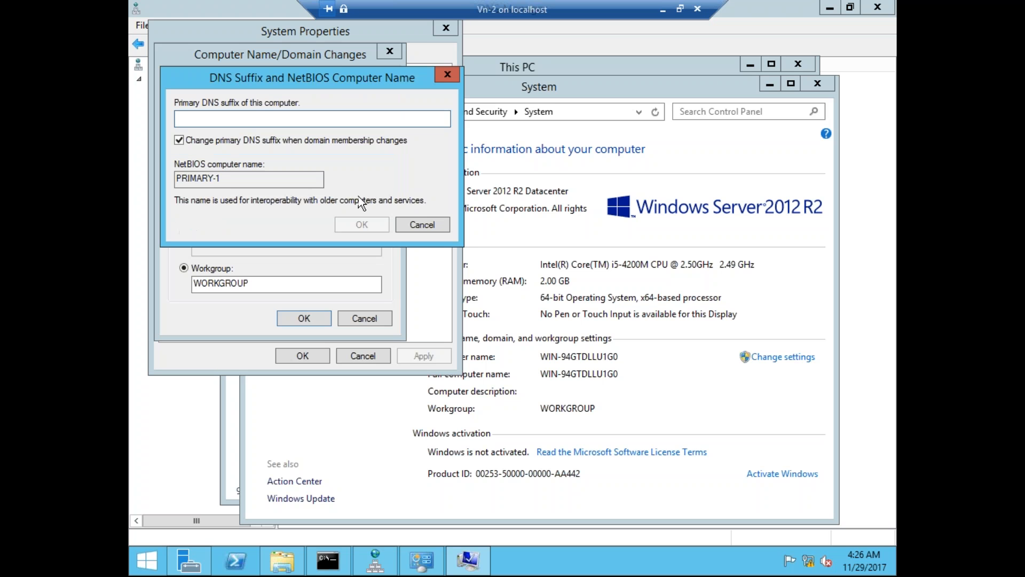
pyautogui.click(418, 223)
pyautogui.click(362, 199)
pyautogui.write('te')
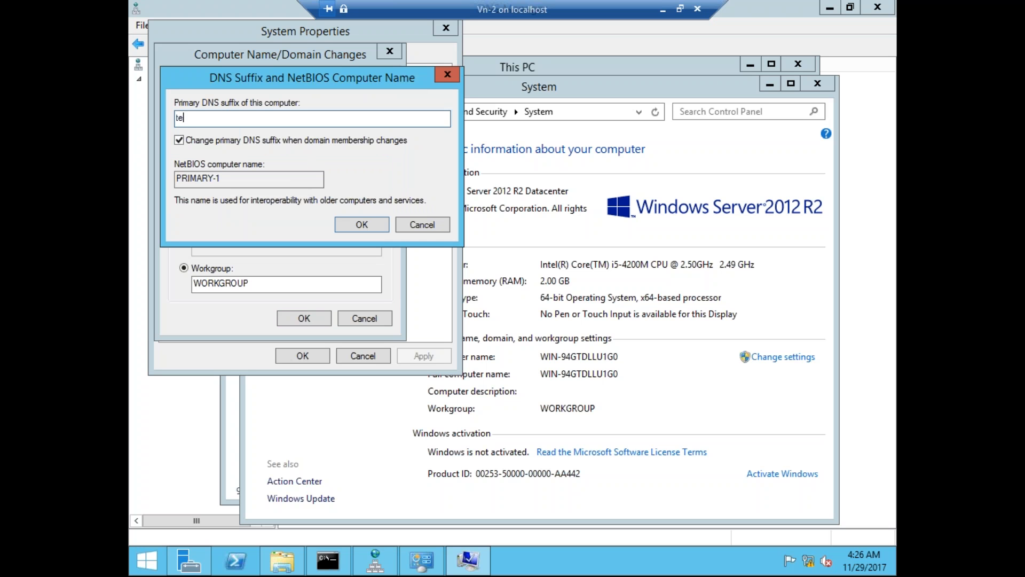
pyautogui.write('ch.com')
pyautogui.click(362, 224)
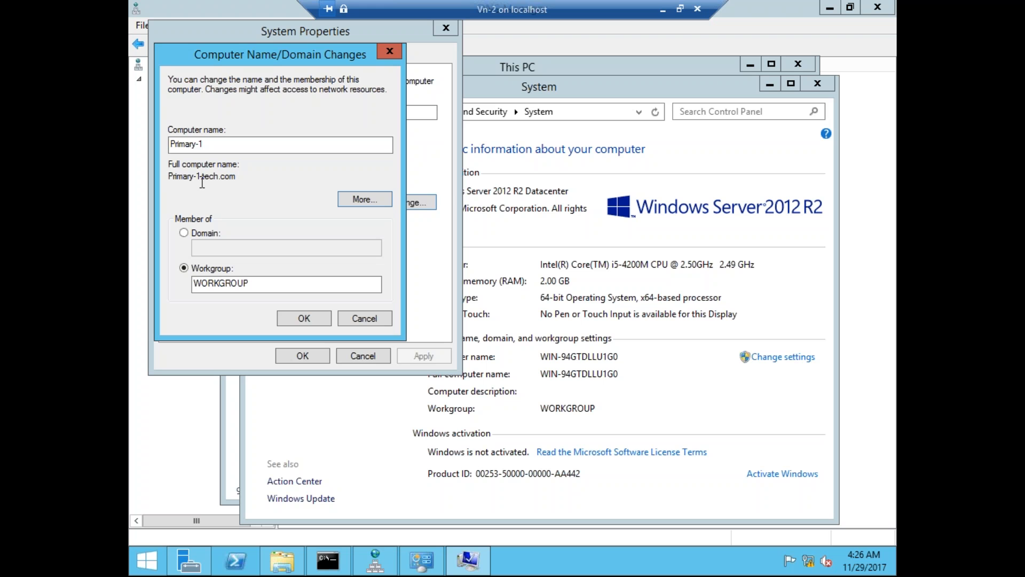
# Apply the Primary-1.tech.com name change in the WORKGROUP and restart the server now.
pyautogui.moveTo(203, 178); pyautogui.dragTo(249, 173)
pyautogui.click(298, 287)
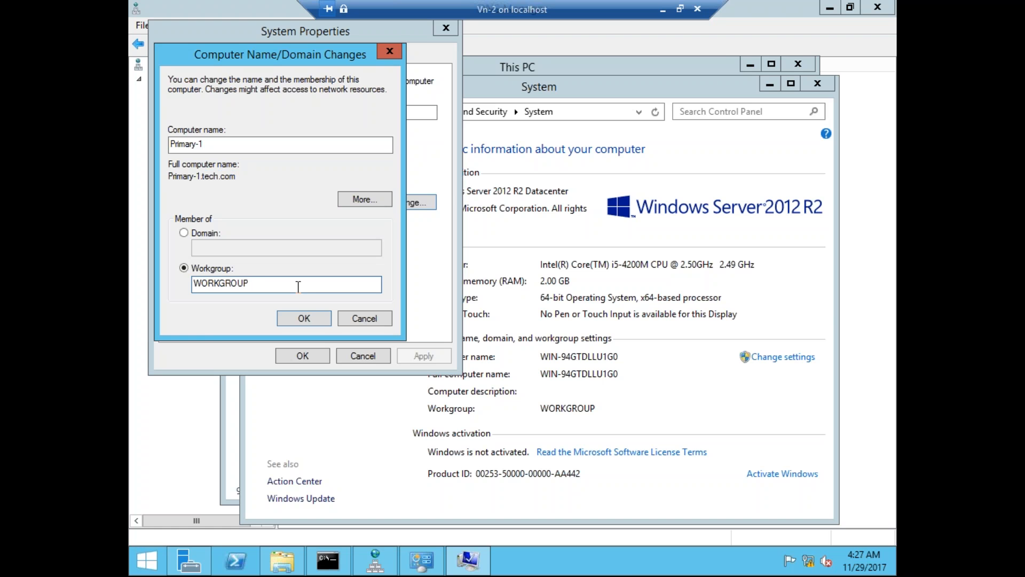
pyautogui.click(312, 324)
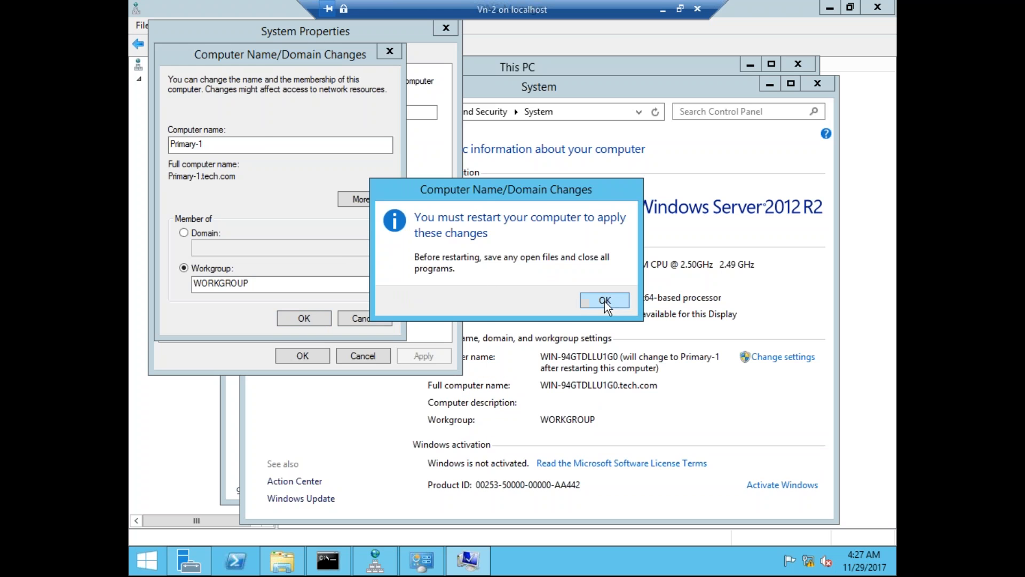
pyautogui.click(605, 300)
pyautogui.click(312, 354)
pyautogui.click(529, 293)
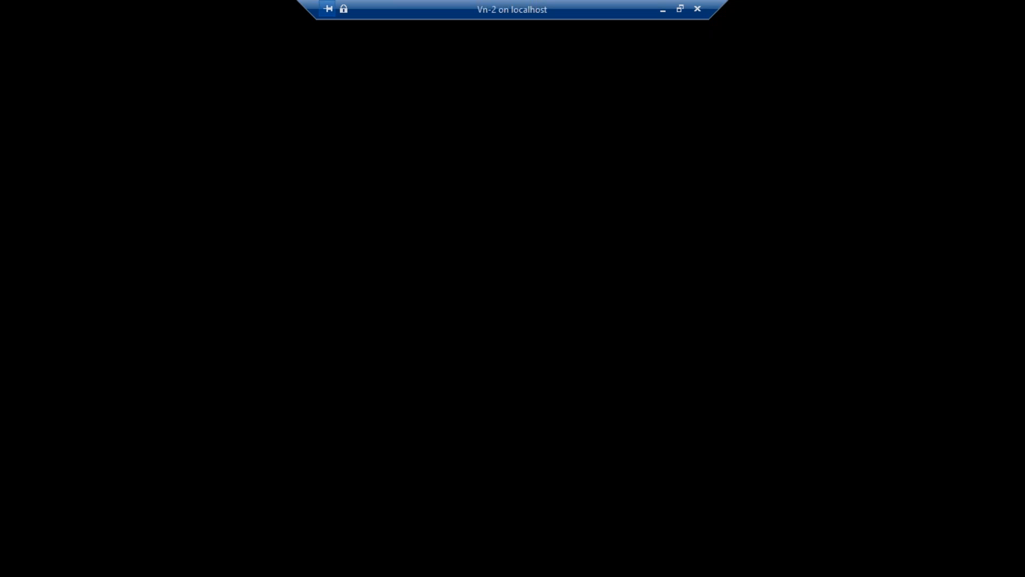
# Maximize the VM window, sign in with the administrator password, and switch to Full Screen Mode.
pyautogui.click(680, 9)
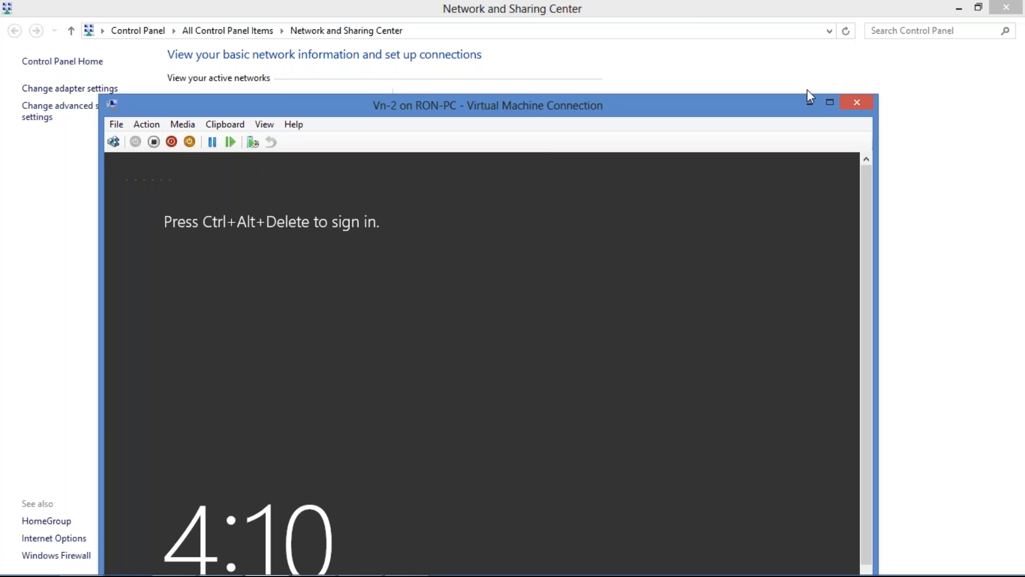
pyautogui.click(831, 103)
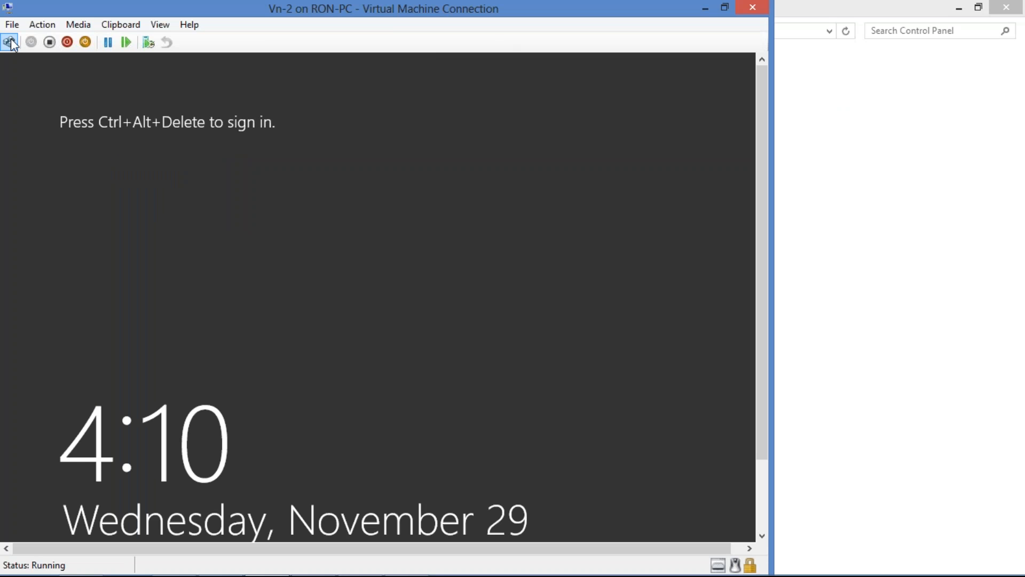
pyautogui.click(10, 43)
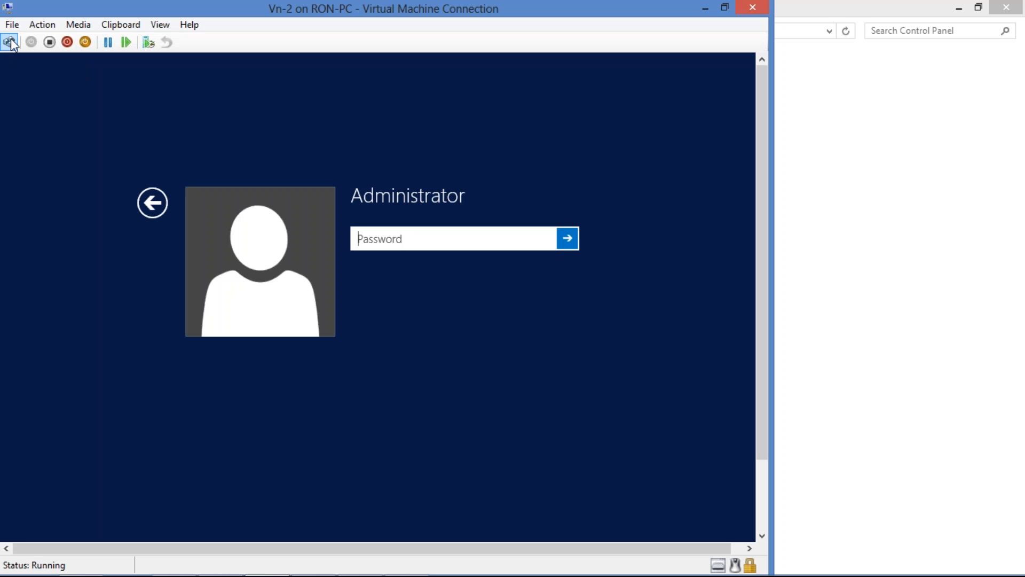
pyautogui.write('P@ssw0rd')
pyautogui.press('Return')
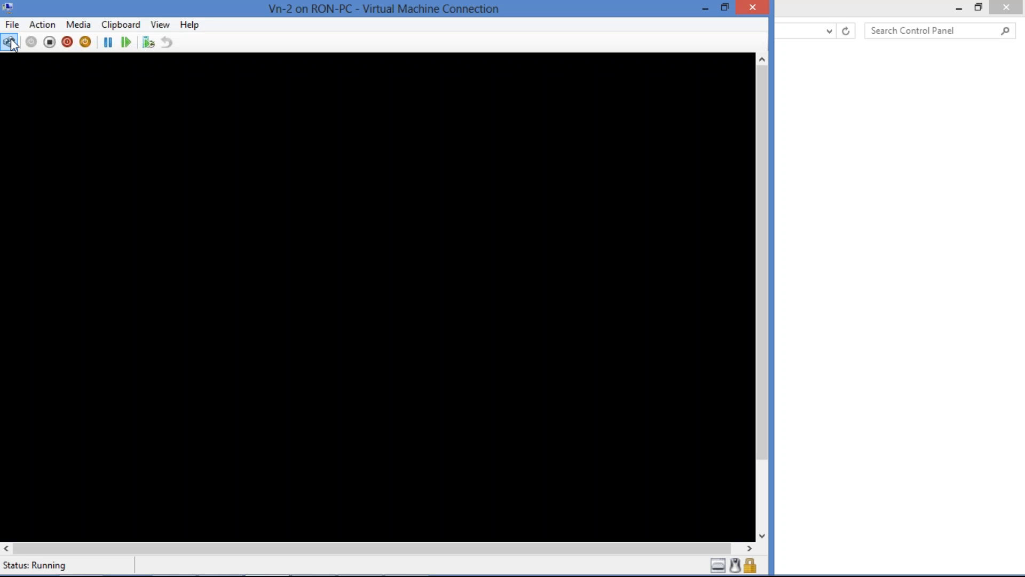
pyautogui.click(162, 24)
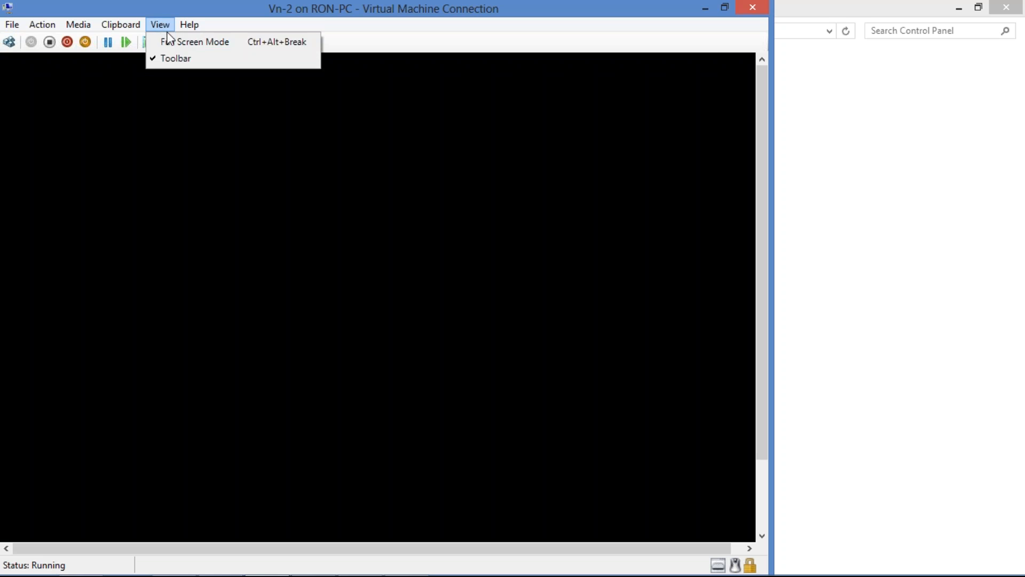
pyautogui.click(169, 41)
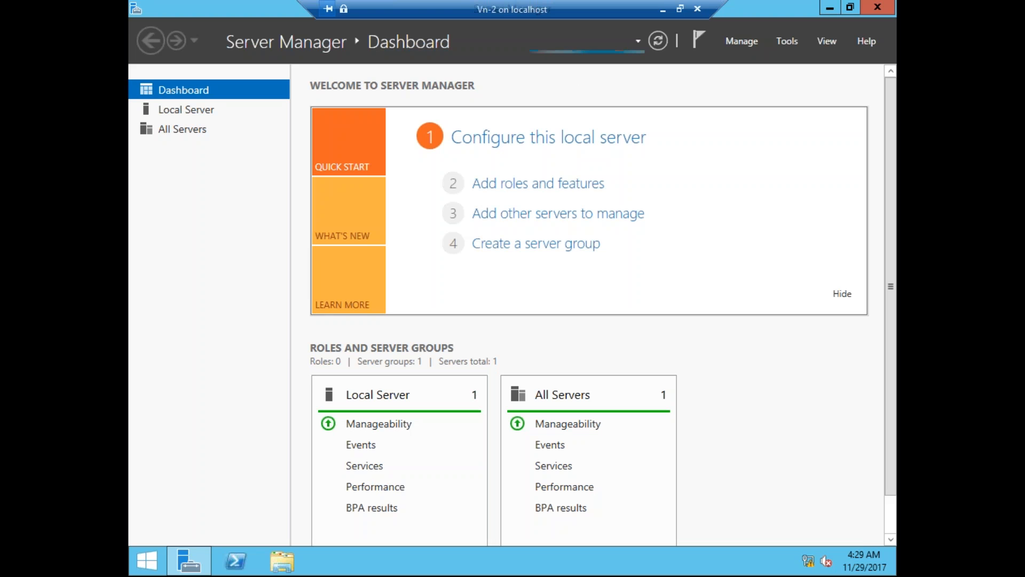
# Launch DNS Manager maximized and inspect the tech.com forward zone's SOA, NS and primary-1 records.
pyautogui.click(783, 40)
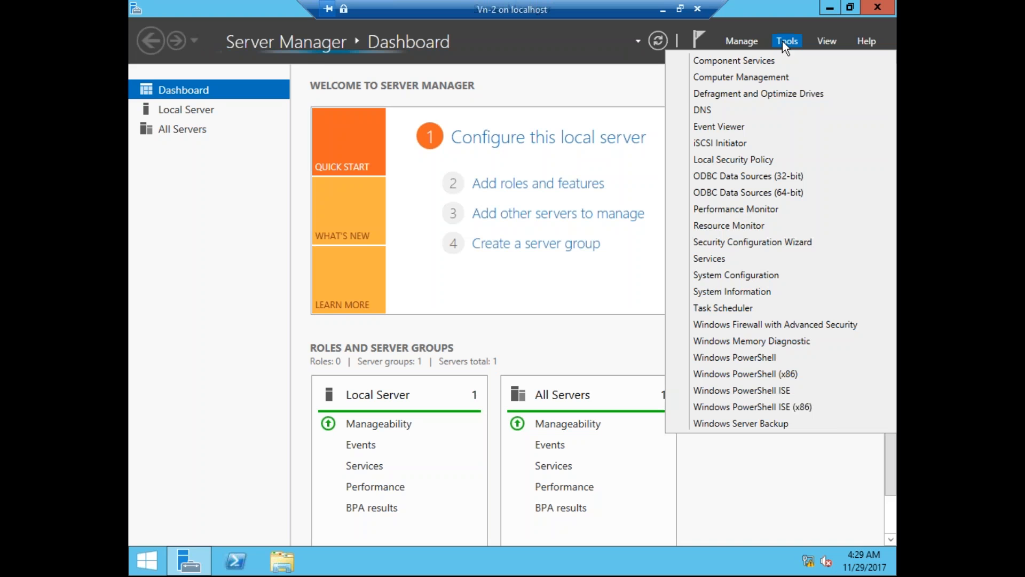
pyautogui.click(713, 111)
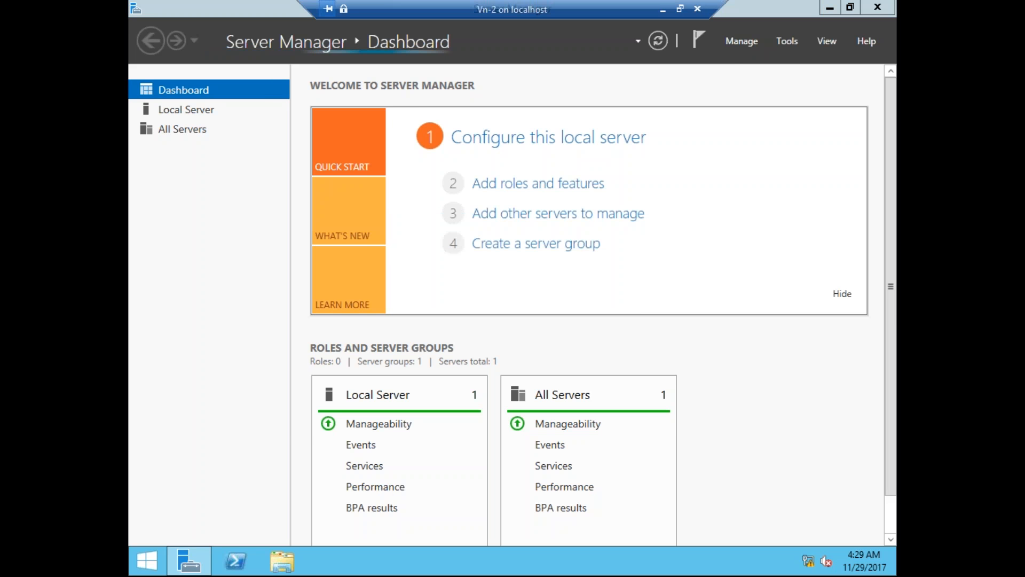
pyautogui.click(689, 44)
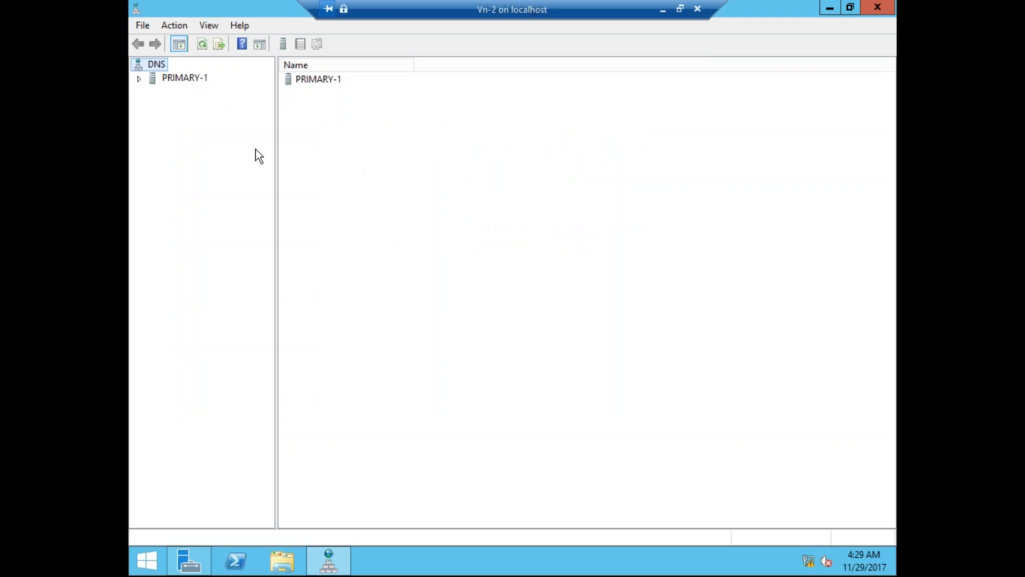
pyautogui.click(178, 76)
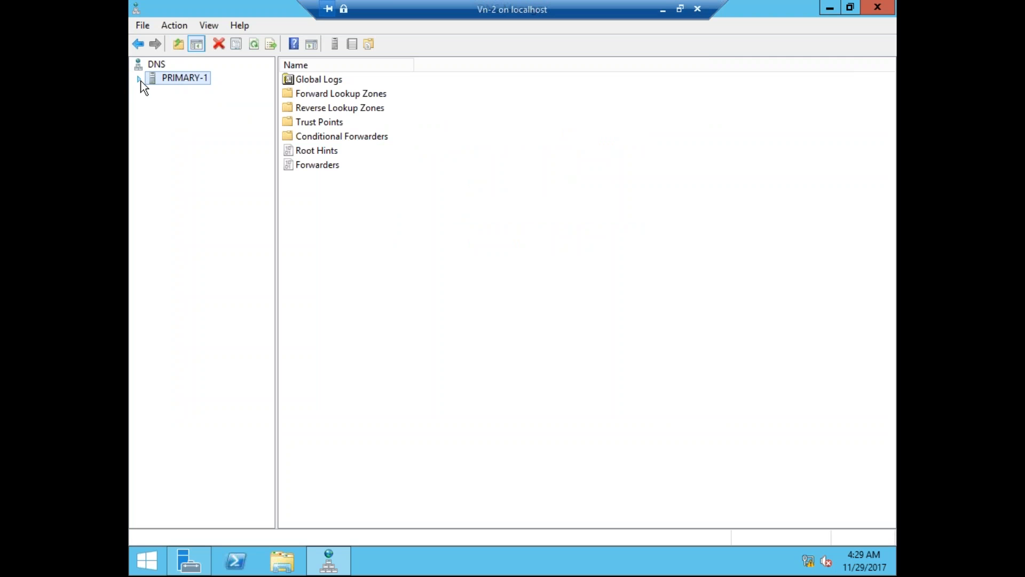
pyautogui.click(139, 78)
pyautogui.click(153, 105)
pyautogui.click(208, 119)
pyautogui.click(316, 111)
pyautogui.click(473, 80)
pyautogui.click(472, 99)
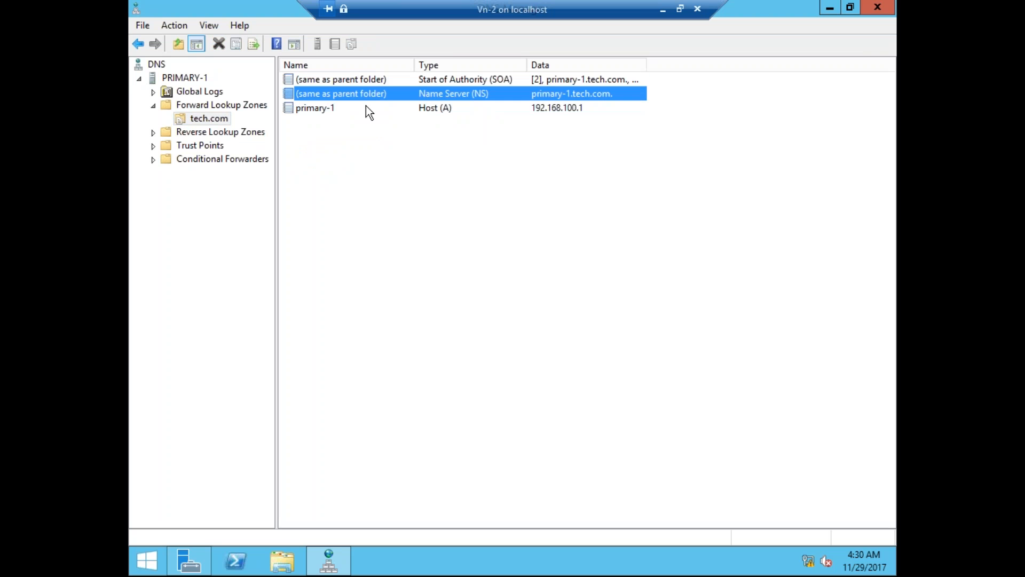
pyautogui.click(351, 108)
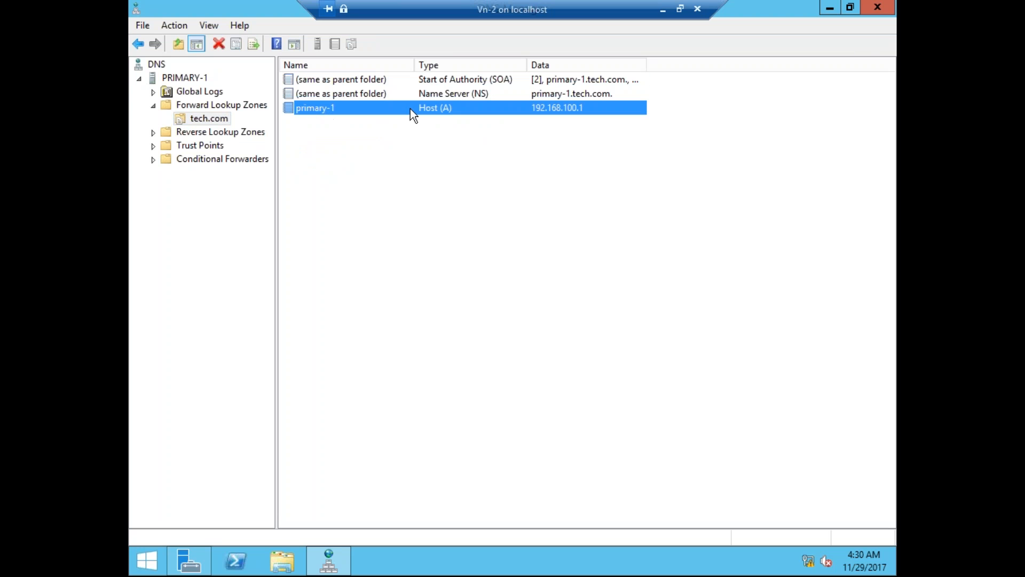
# Expand Reverse Lookup Zones and view the 100.168.192.in-addr.arpa zone records.
pyautogui.doubleClick(238, 132)
pyautogui.click(225, 146)
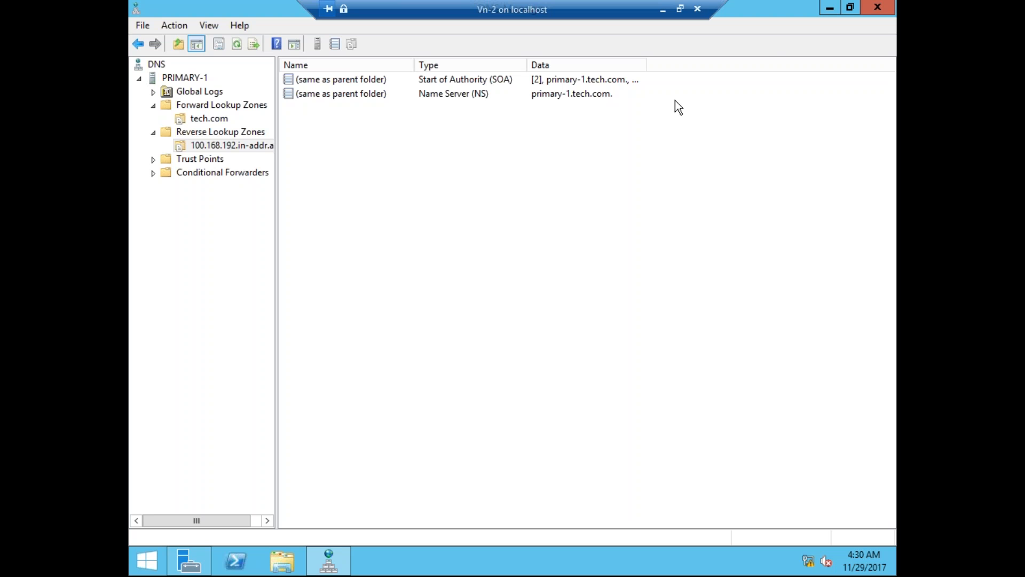
pyautogui.click(242, 133)
pyautogui.click(241, 144)
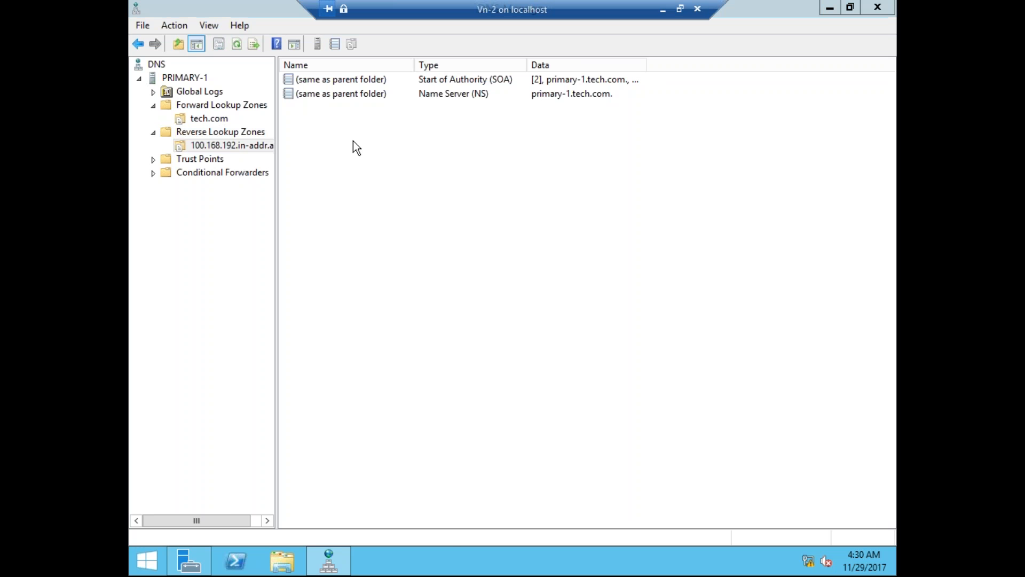
pyautogui.press('super+r')
# Open cmd and run ipconfig /flushdns three times.
pyautogui.press('Return')
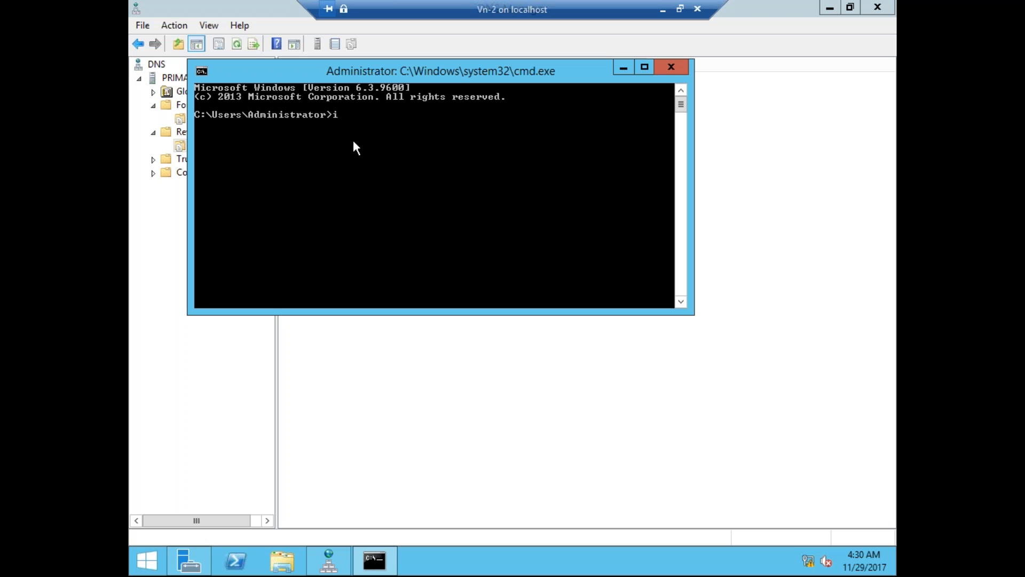
pyautogui.write('ipconfig /flushdns')
pyautogui.press('Return')
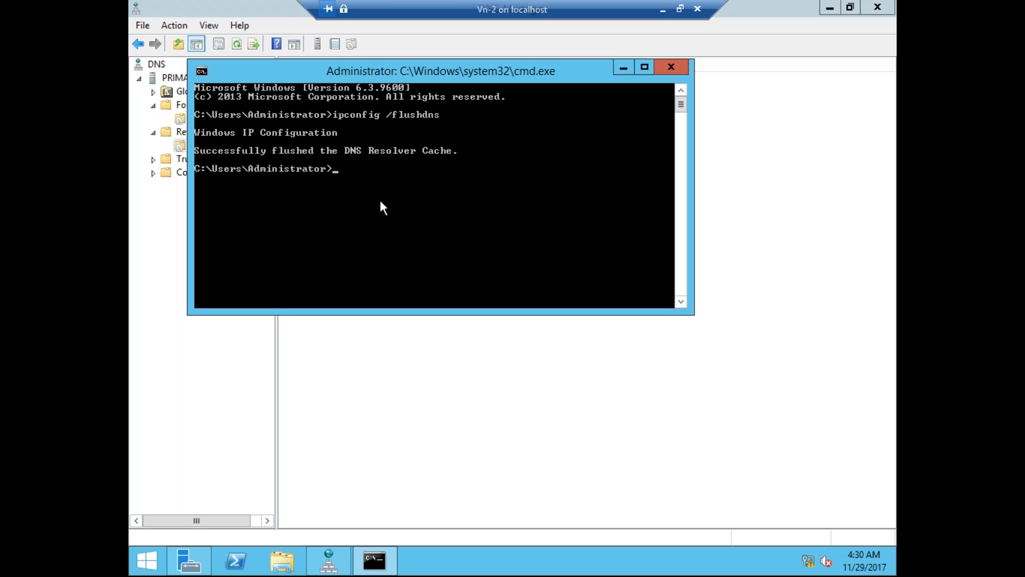
pyautogui.press('Up')
pyautogui.press('Return')
pyautogui.press('Up')
pyautogui.press('Return')
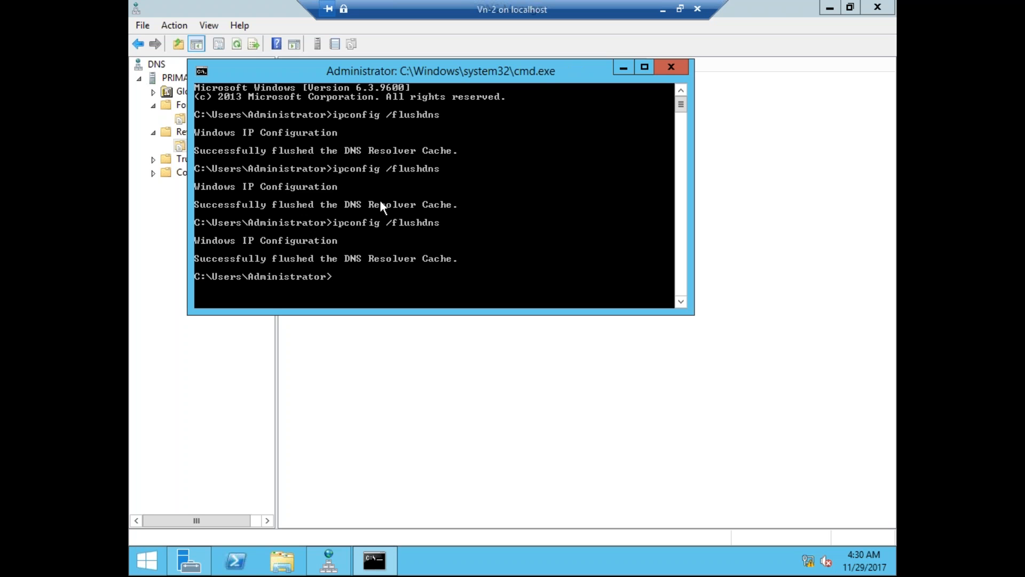
# Run ipconfig /registerdns twice to register this computer's DNS records.
pyautogui.press('Up')
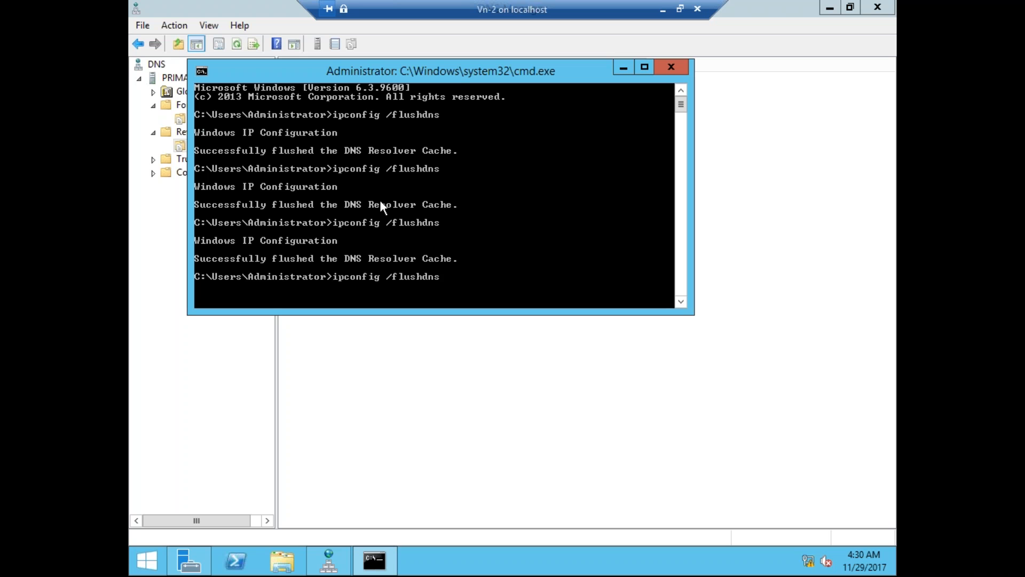
pyautogui.press('BackSpace')
pyautogui.press('BackSpace')
pyautogui.press('BackSpace')
pyautogui.press('BackSpace')
pyautogui.press('BackSpace')
pyautogui.press('BackSpace')
pyautogui.press('BackSpace')
pyautogui.press('BackSpace')
pyautogui.write('registerdns')
pyautogui.press('Return')
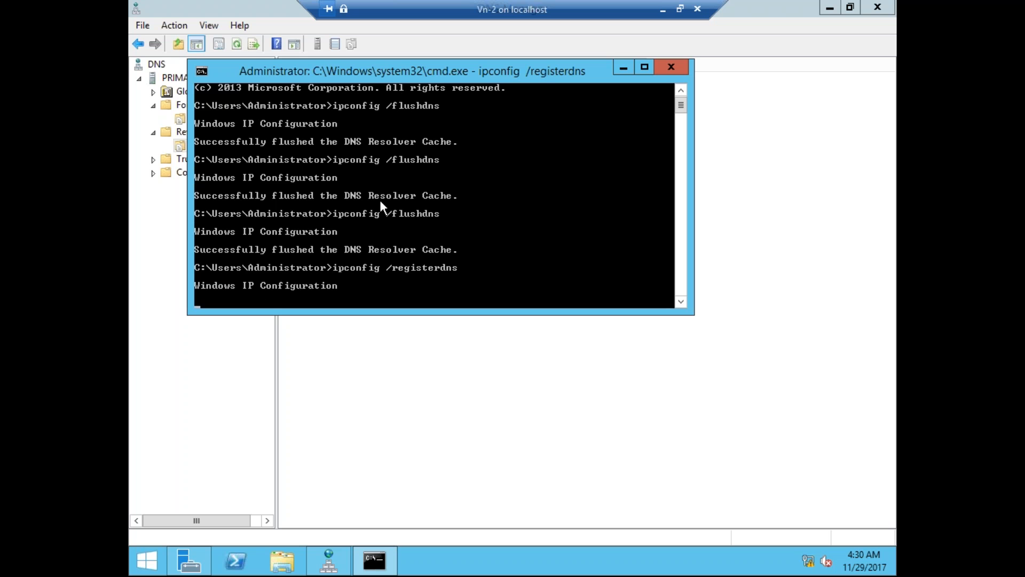
pyautogui.press('Up')
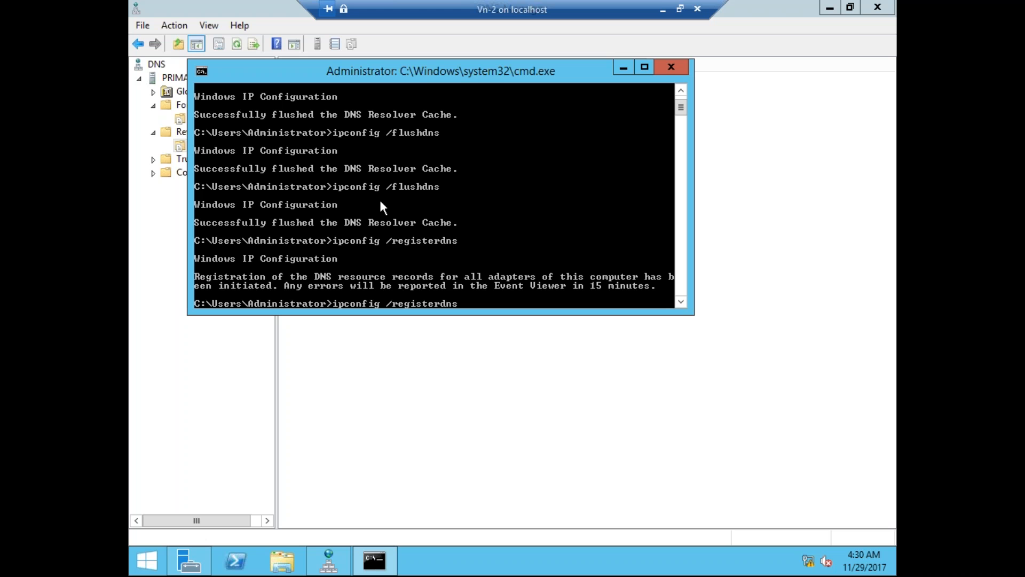
pyautogui.press('Return')
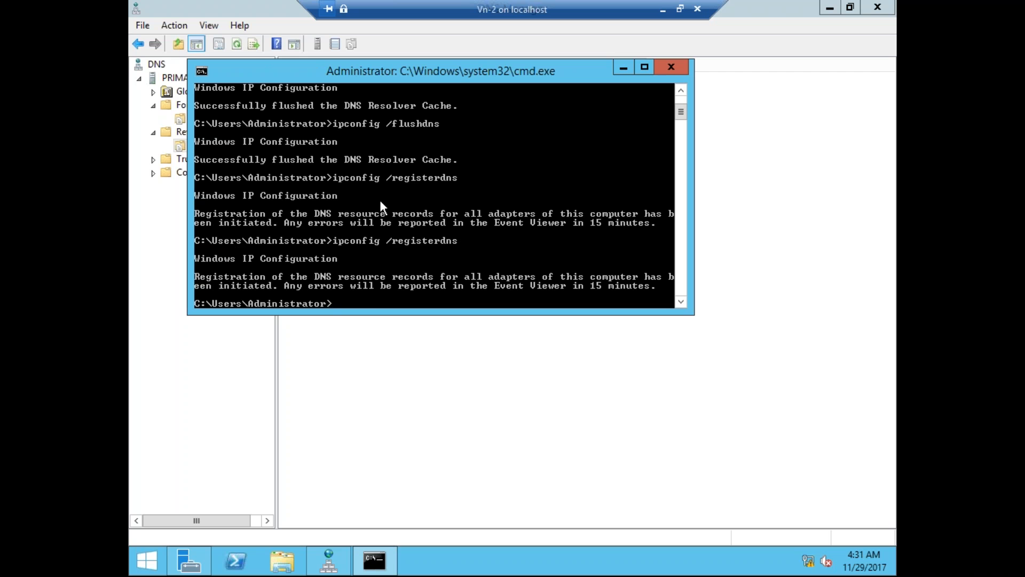
# Run nslookup and highlight the default server primary-1.tech.com and its address 192.168.100.1.
pyautogui.write('nslookup')
pyautogui.press('Return')
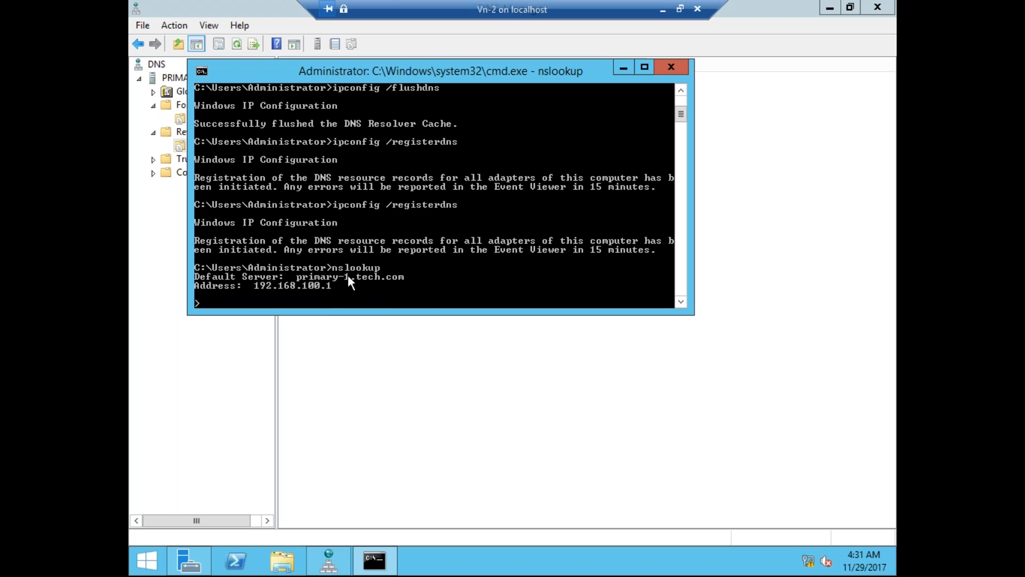
pyautogui.rightClick(303, 273)
pyautogui.click(316, 282)
pyautogui.click(299, 276)
pyautogui.moveTo(299, 277); pyautogui.dragTo(415, 286)
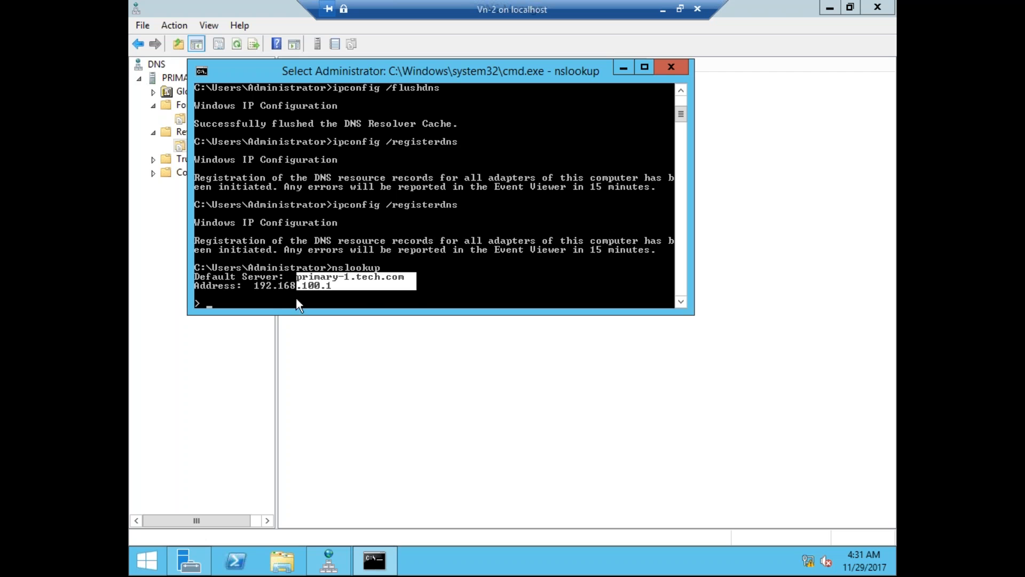
pyautogui.moveTo(256, 285); pyautogui.dragTo(358, 297)
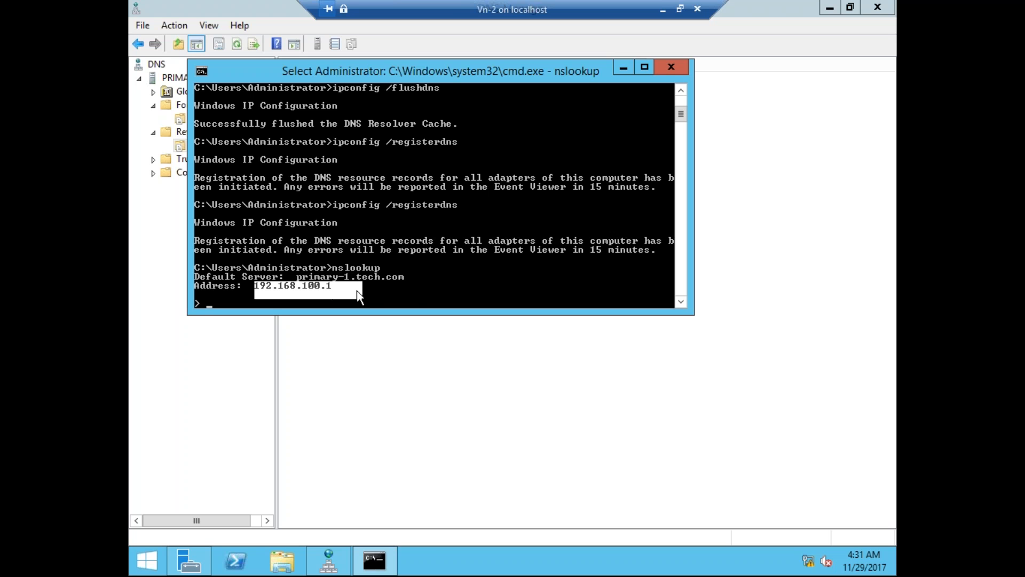
# Refresh the reverse zone to show the 192.168.100.1 pointer record, then select the tech.com zone.
pyautogui.click(422, 283)
pyautogui.click(395, 345)
pyautogui.click(236, 44)
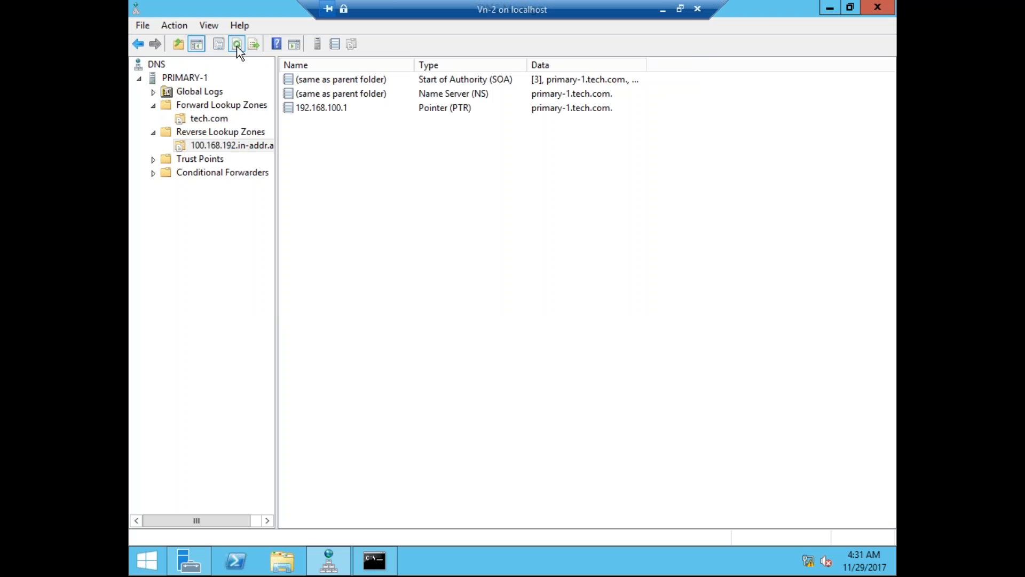
pyautogui.click(333, 111)
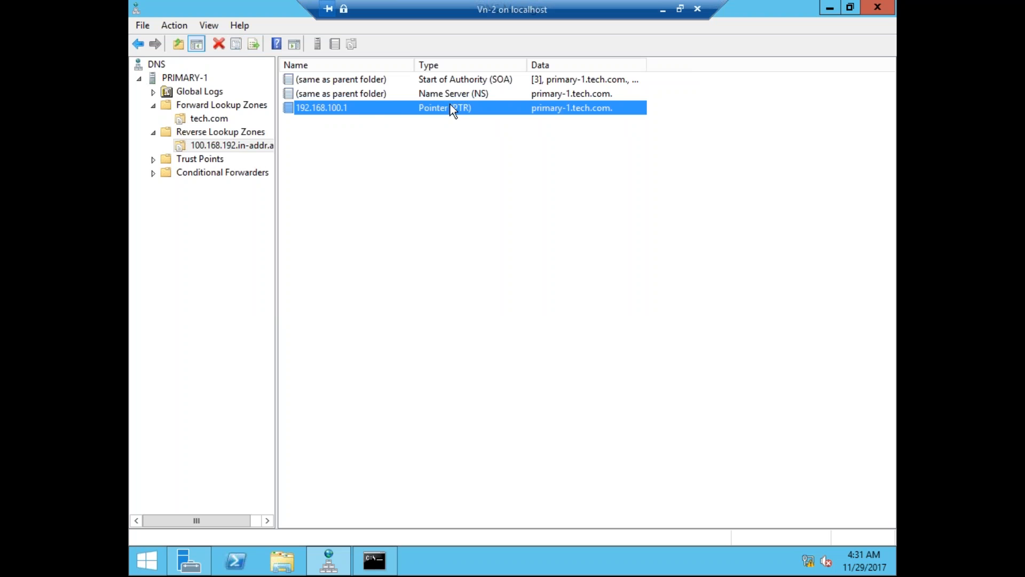
pyautogui.click(482, 97)
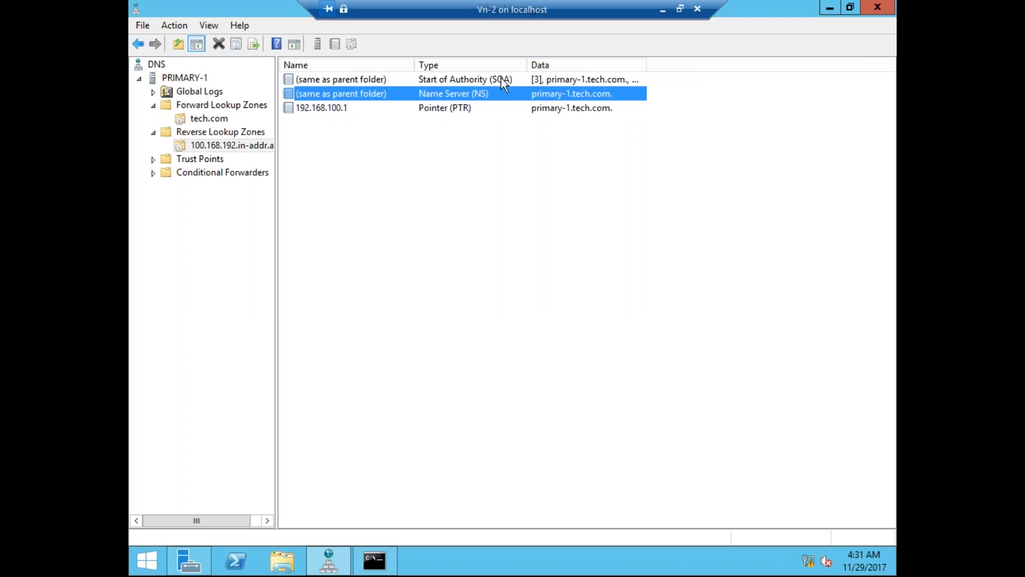
pyautogui.click(501, 79)
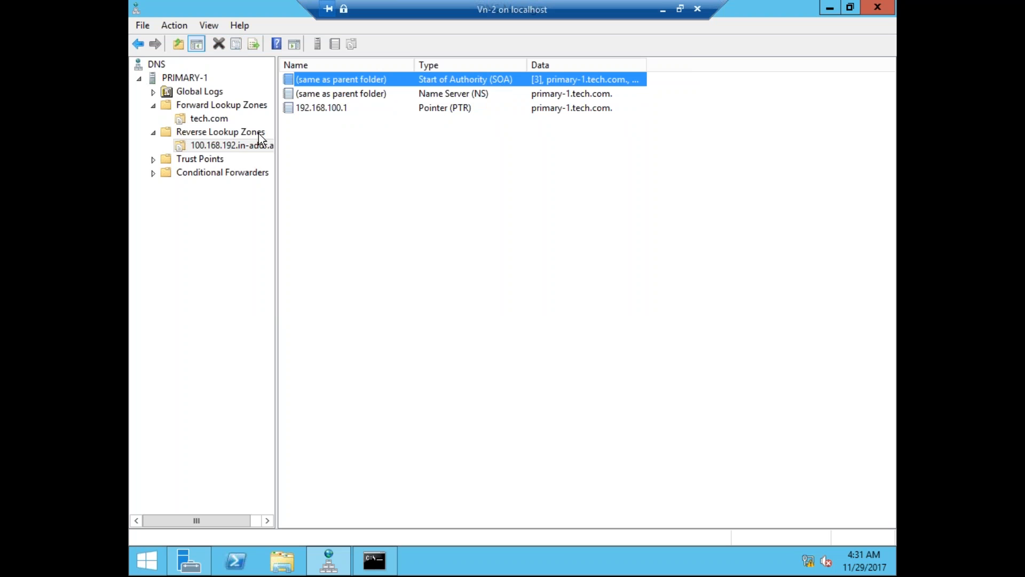
pyautogui.click(218, 122)
pyautogui.rightClick(218, 123)
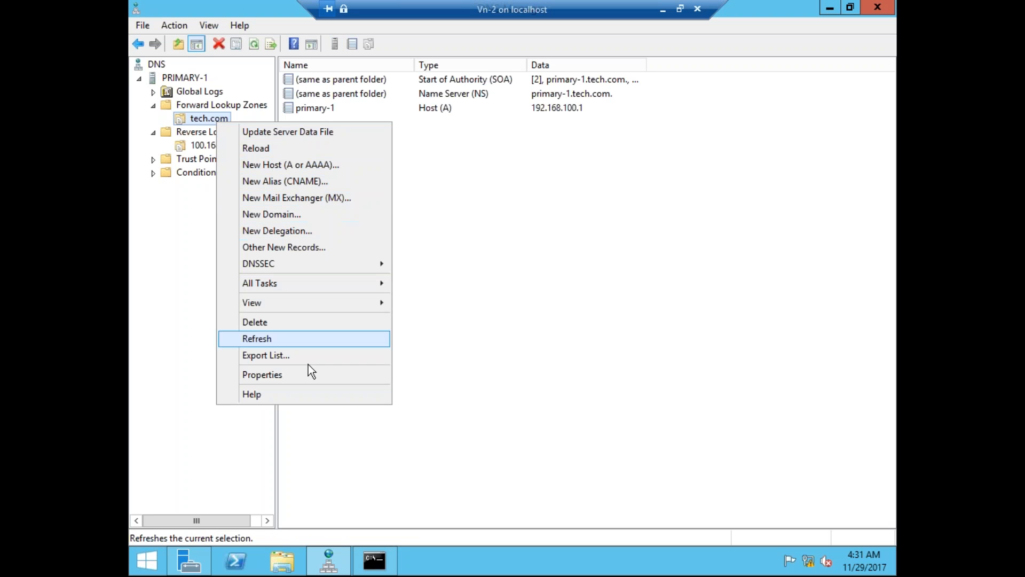
# In tech.com Properties, try the Secondary and Stub zone types, then keep it a Primary zone.
pyautogui.click(289, 376)
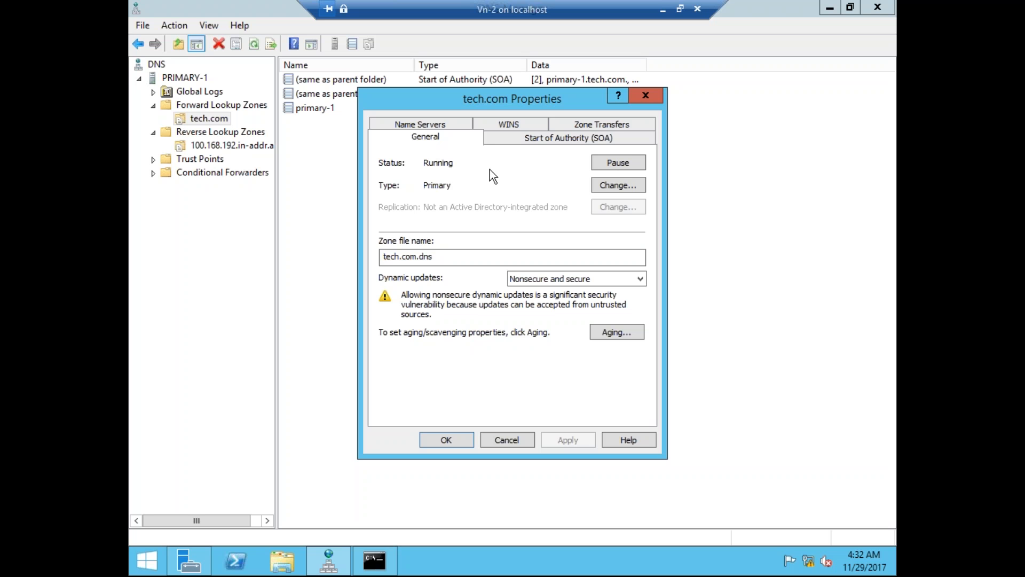
pyautogui.click(608, 187)
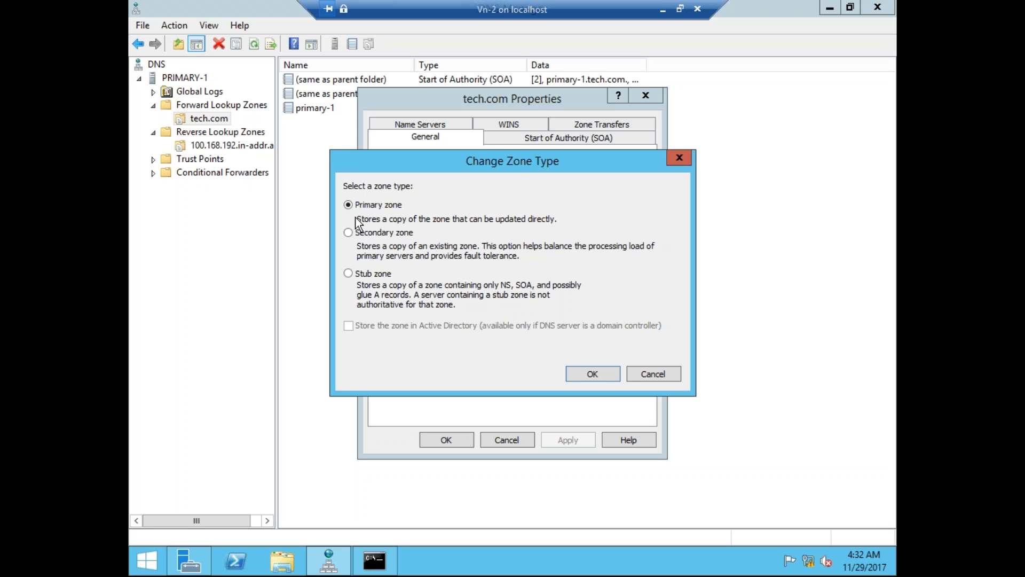
pyautogui.click(358, 234)
pyautogui.click(350, 274)
pyautogui.click(373, 207)
pyautogui.click(662, 369)
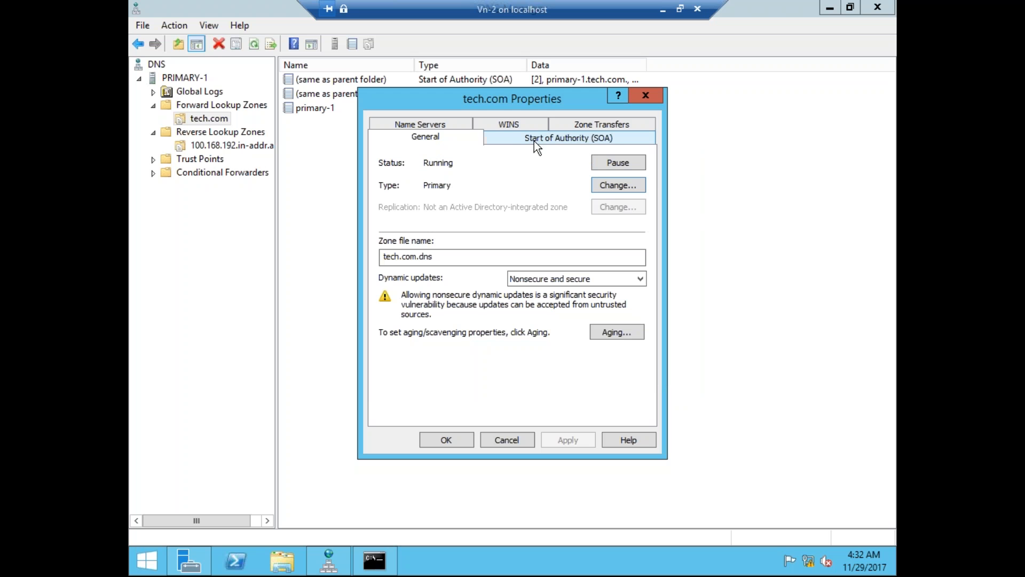
# Check tech.com's SOA (refresh interval in minutes), Name Servers and Zone Transfers tabs, then close unchanged.
pyautogui.click(549, 137)
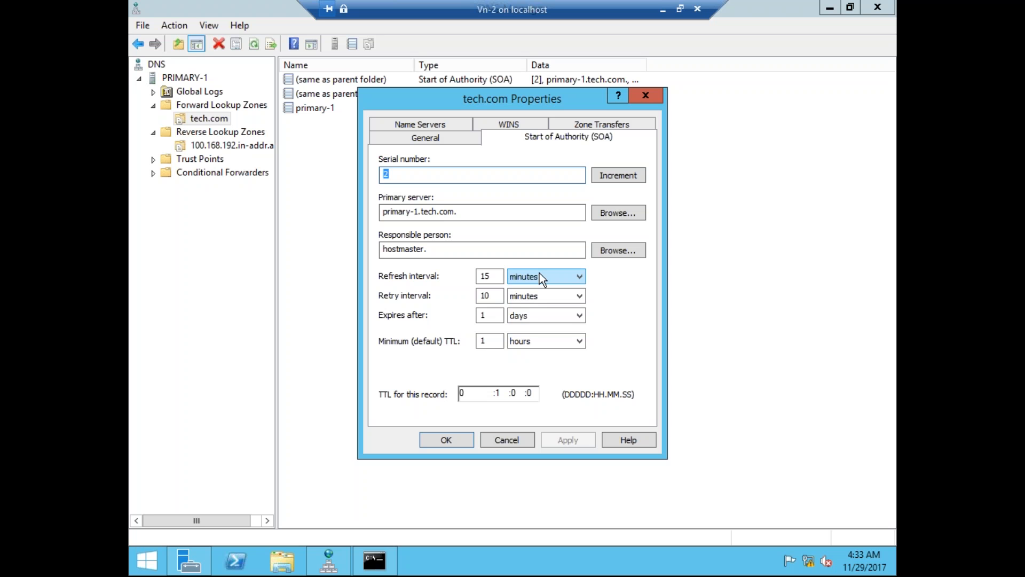
pyautogui.click(582, 279)
pyautogui.click(614, 284)
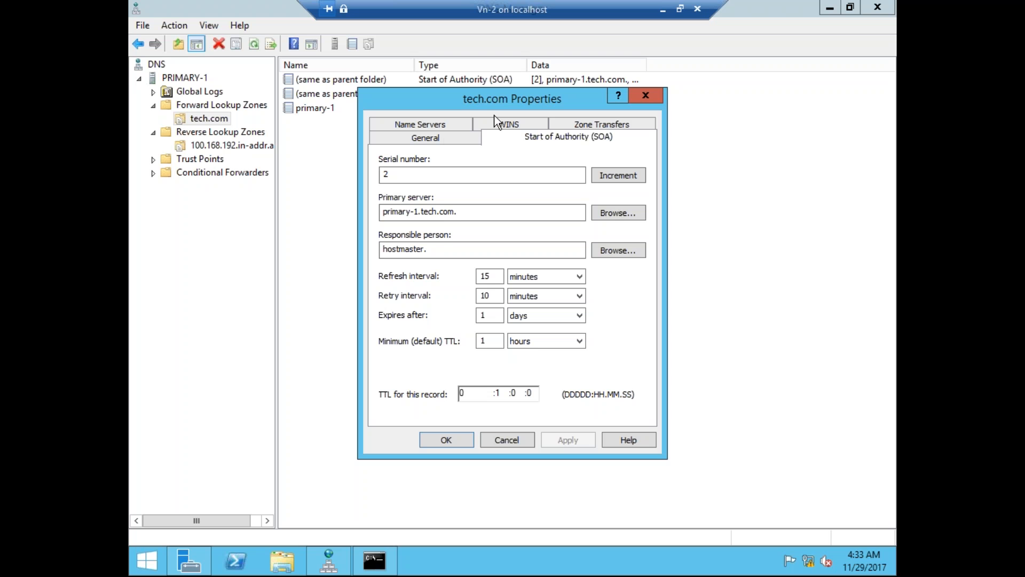
pyautogui.click(434, 123)
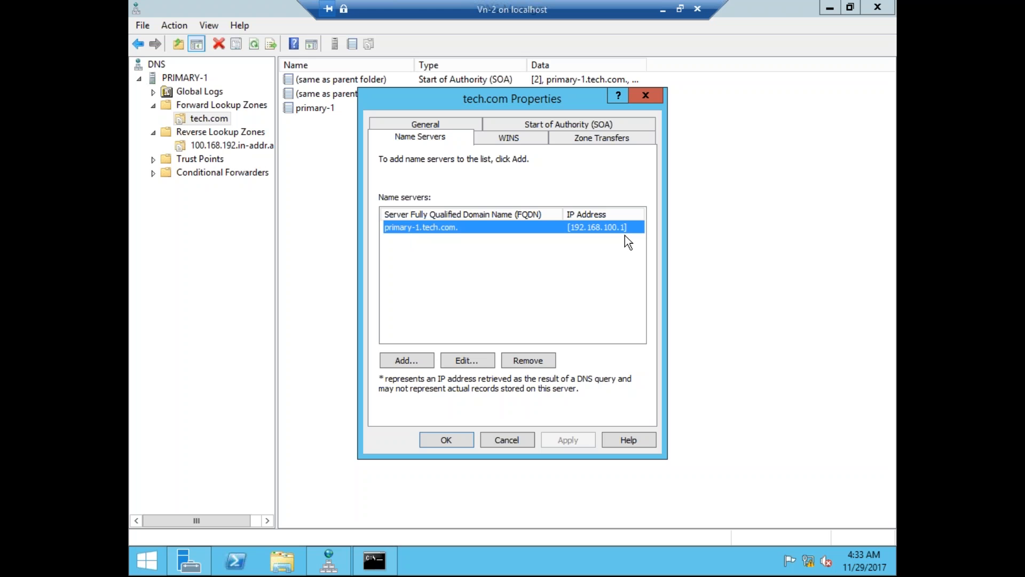
pyautogui.click(598, 144)
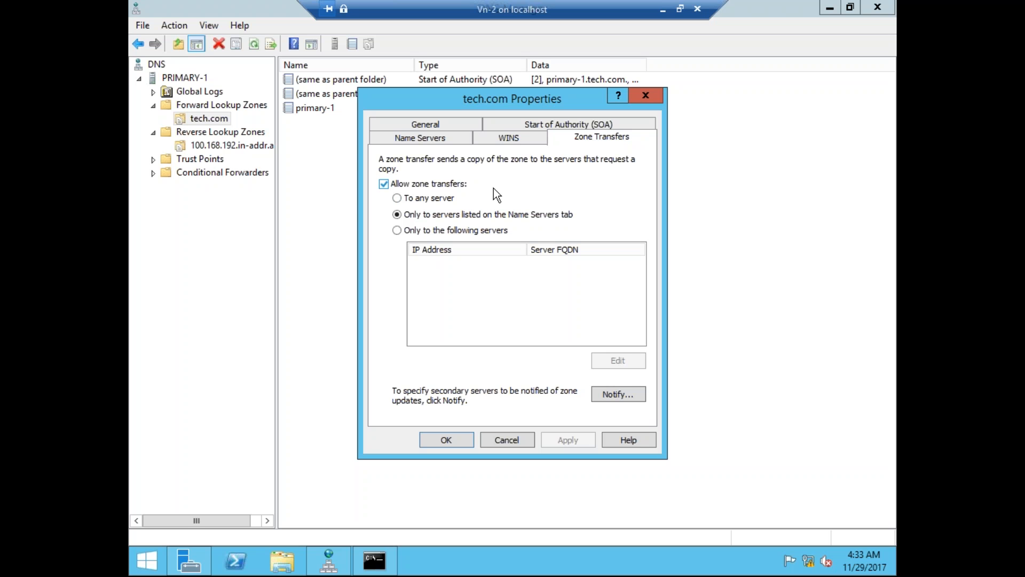
pyautogui.click(649, 97)
pyautogui.click(311, 109)
# Reselect tech.com to show its SOA, NS and primary-1 Host (A) record at 192.168.100.1.
pyautogui.click(227, 132)
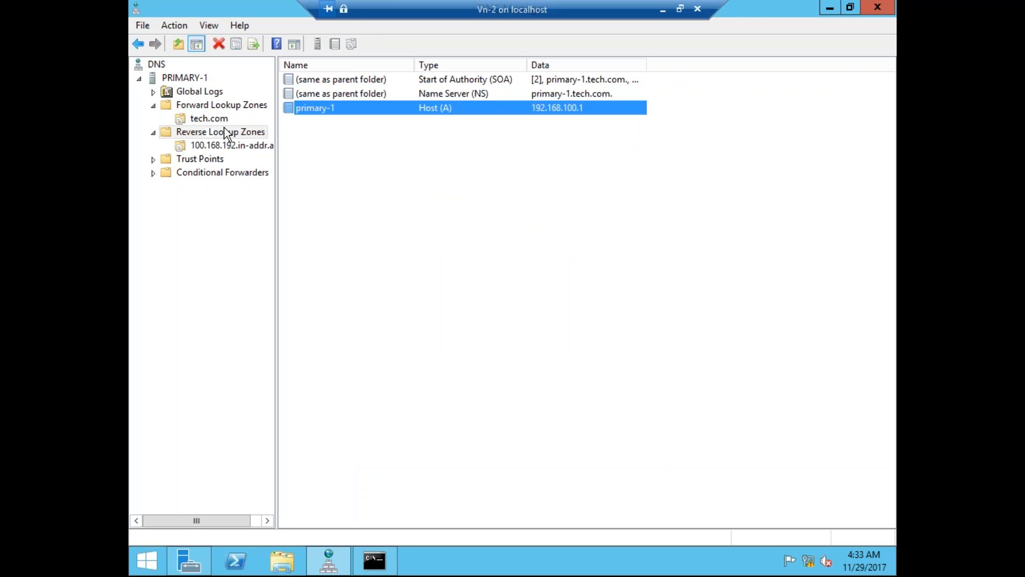
pyautogui.click(219, 118)
pyautogui.click(222, 107)
pyautogui.click(217, 122)
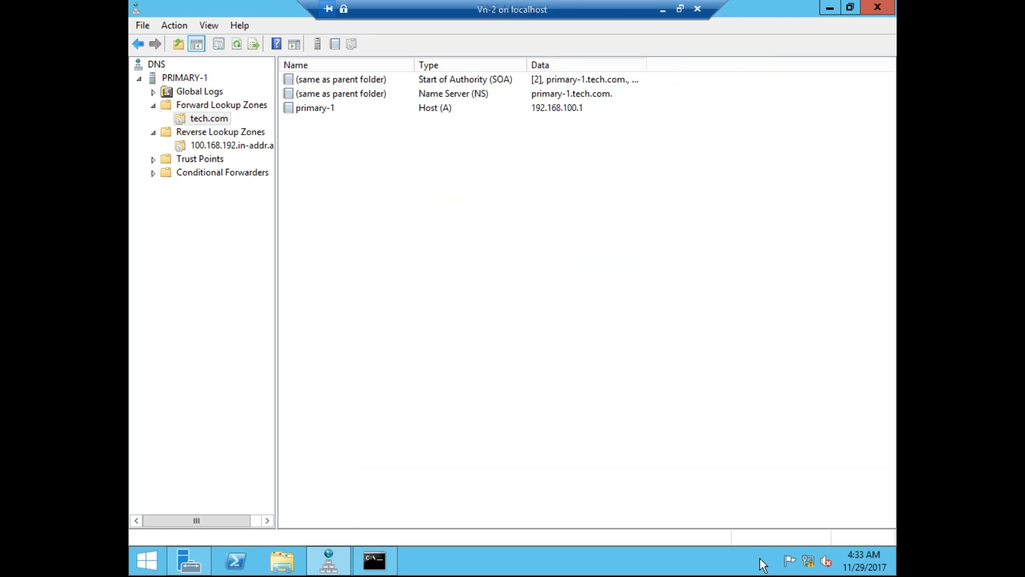
pyautogui.moveTo(809, 561)
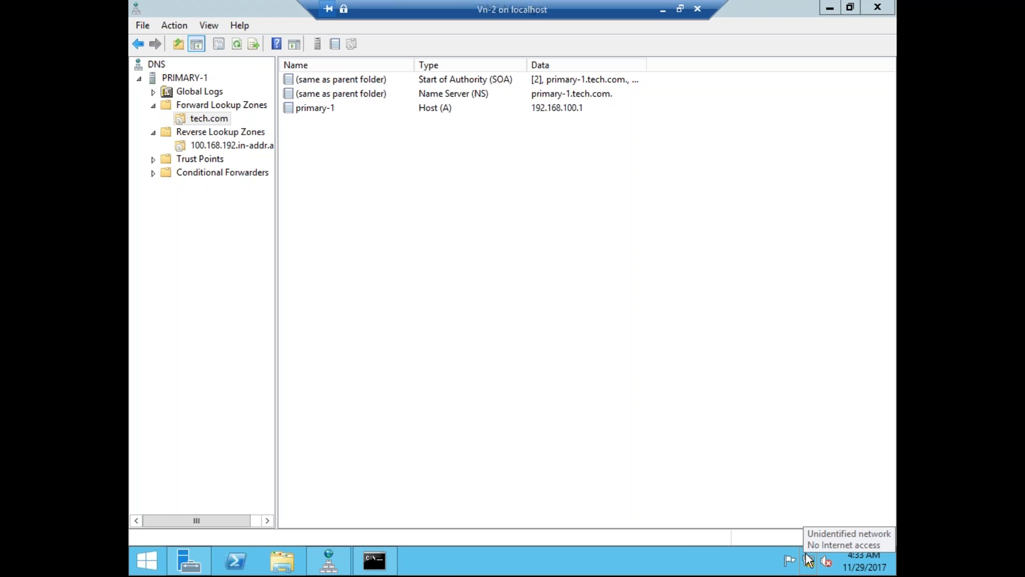
# Set the Ethernet adapter's IPv4 preferred DNS server to 192.168.100.10, then return to Command Prompt.
pyautogui.click(809, 560)
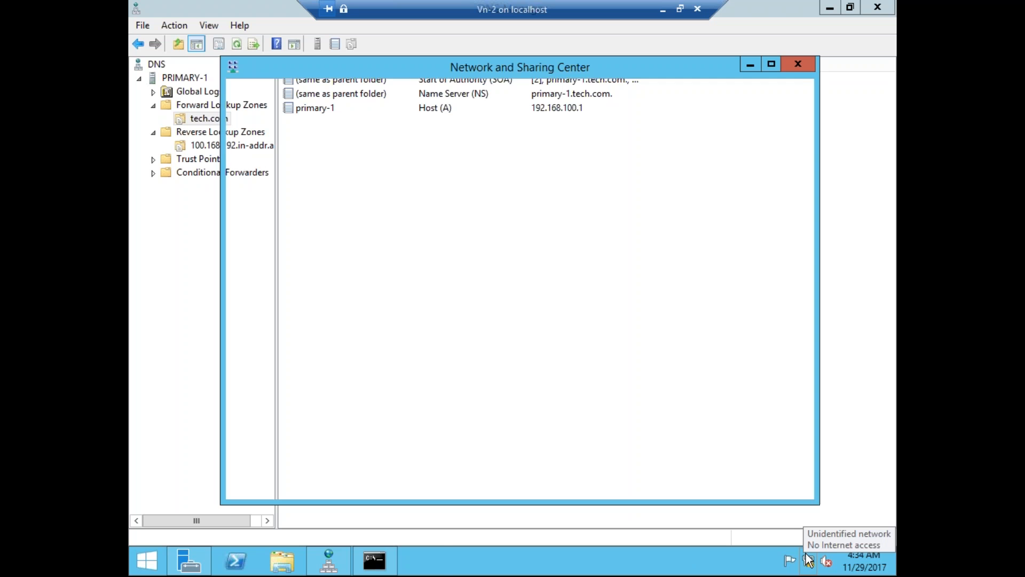
pyautogui.click(703, 182)
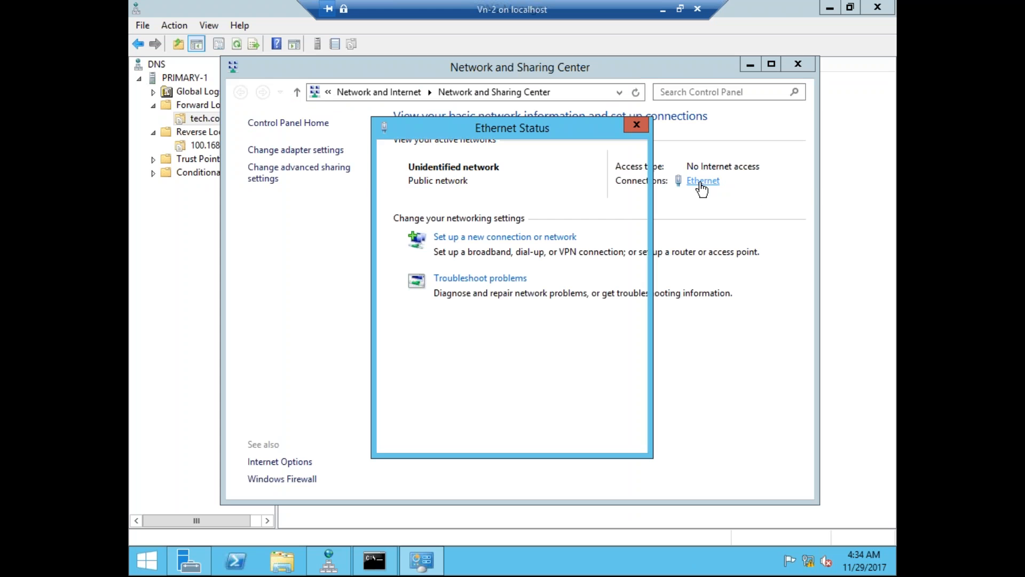
pyautogui.click(429, 402)
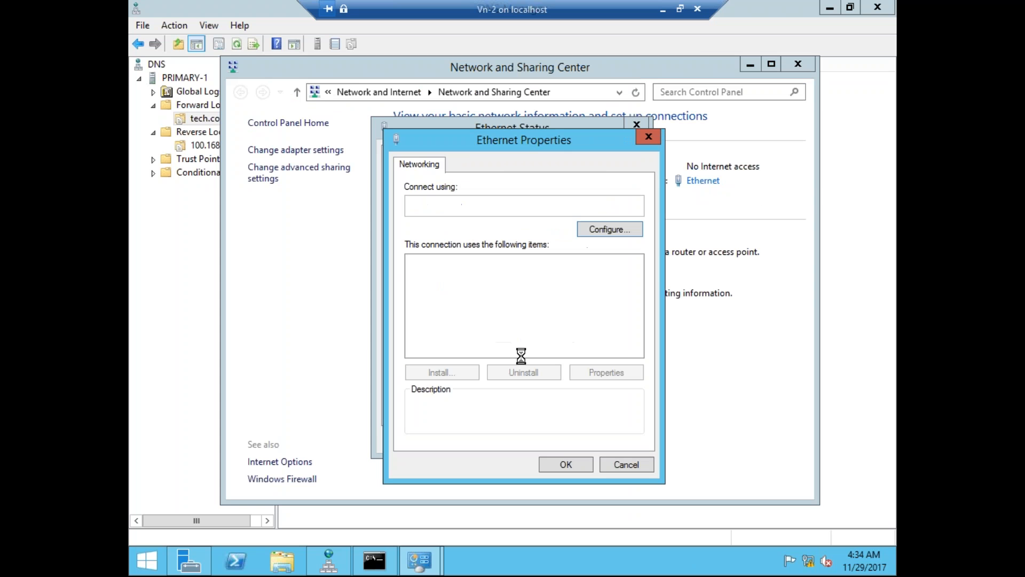
pyautogui.doubleClick(560, 352)
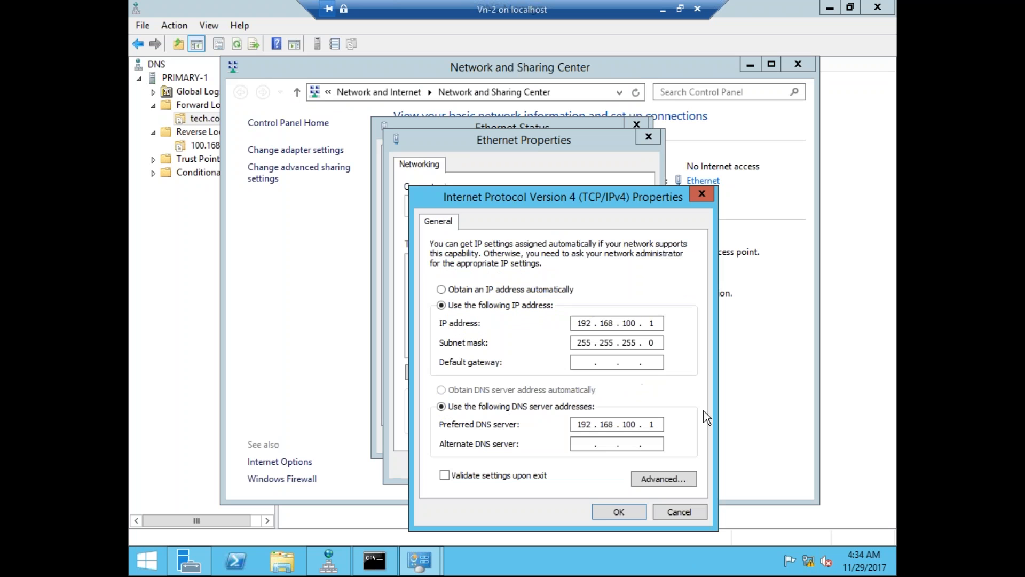
pyautogui.click(669, 425)
pyautogui.write('0')
pyautogui.click(603, 513)
pyautogui.click(569, 471)
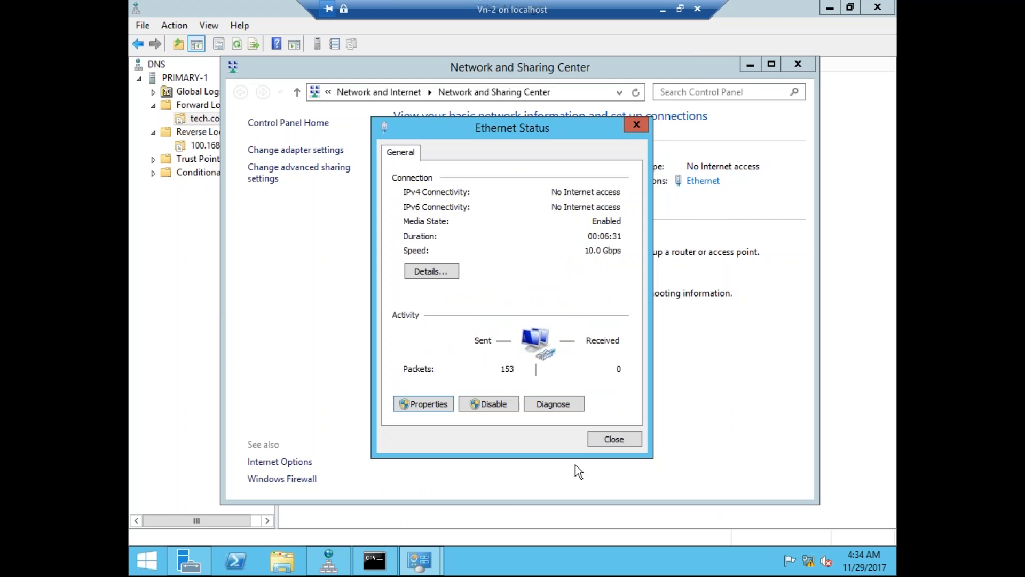
pyautogui.hotkey('alt', 'Tab')
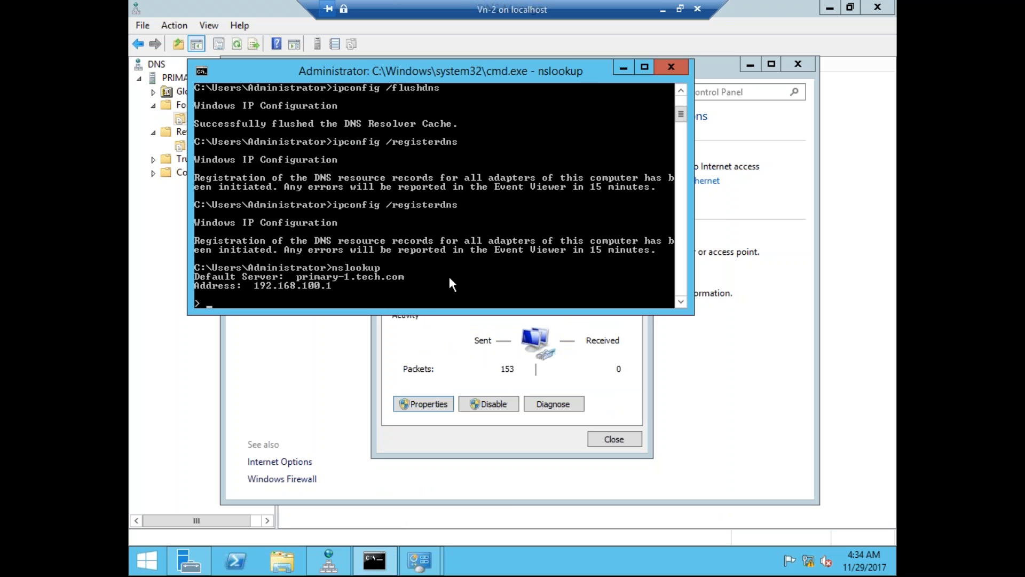
# Quit nslookup and rerun it; it times out with default server UnKnown at 192.168.100.10.
pyautogui.hotkey('ctrl', 'c')
pyautogui.press('Up')
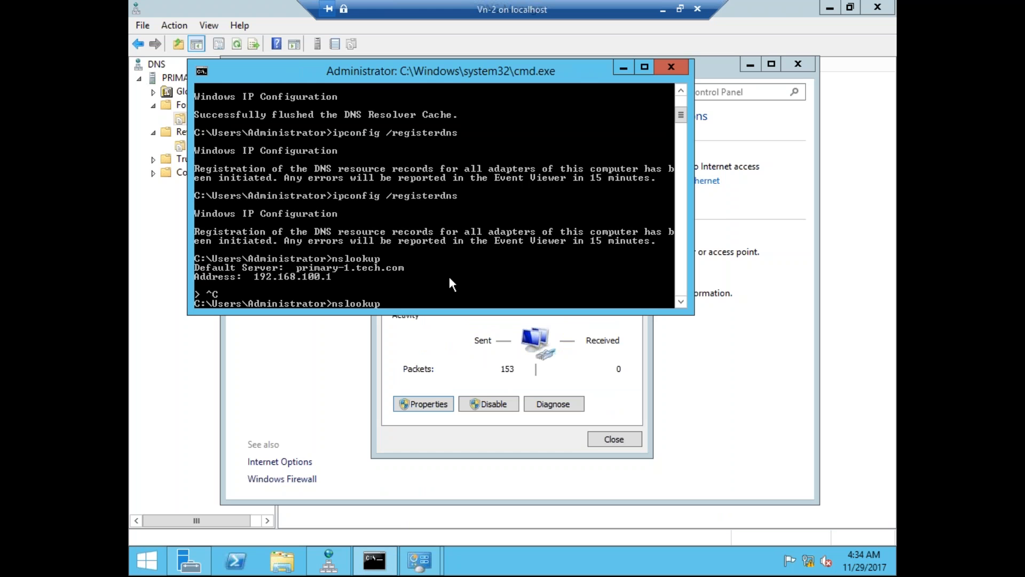
pyautogui.press('Return')
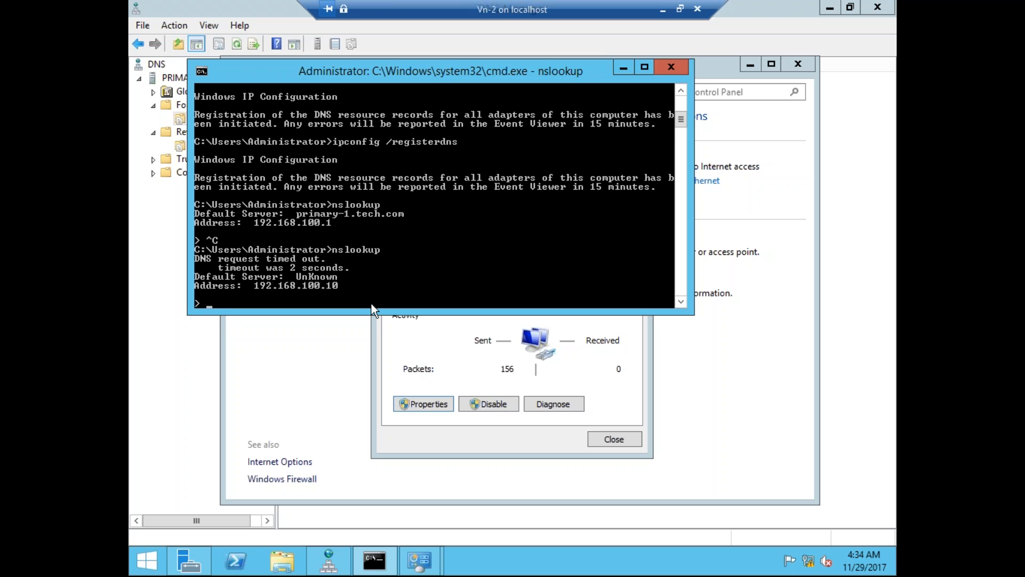
# Change the Ethernet adapter's IPv4 address to 192.168.100.10 and end the running nslookup session.
pyautogui.click(453, 358)
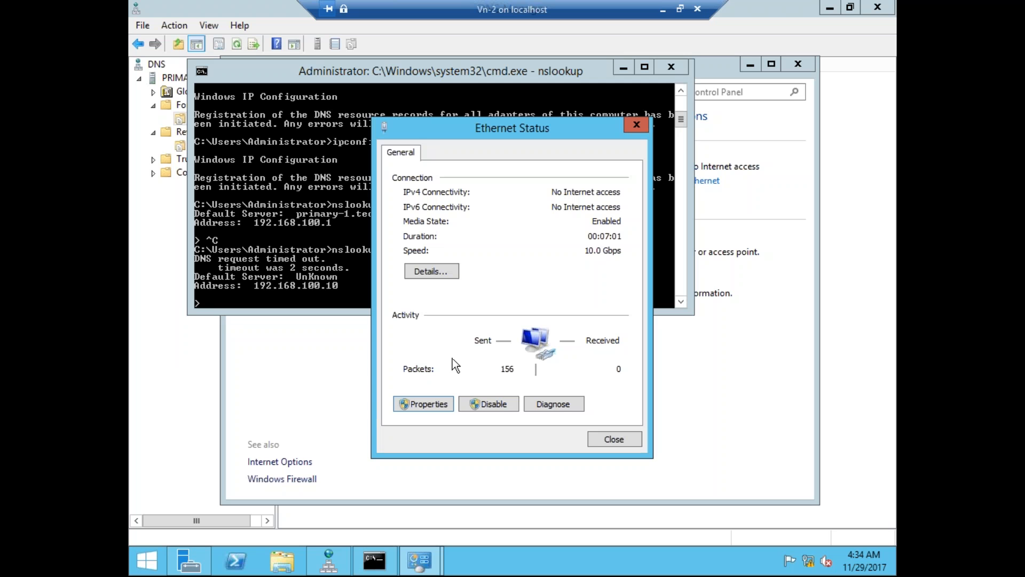
pyautogui.click(431, 404)
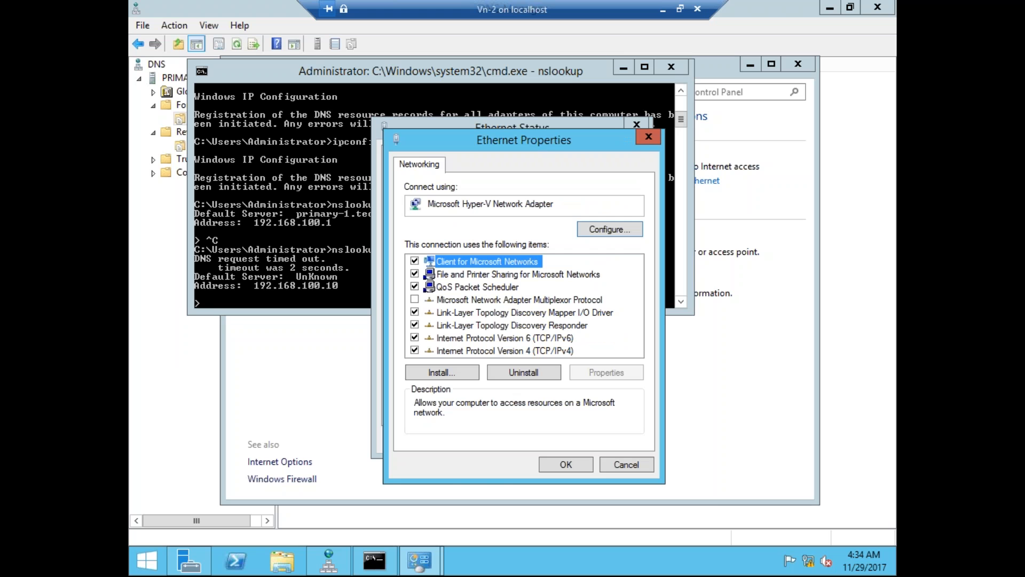
pyautogui.doubleClick(553, 351)
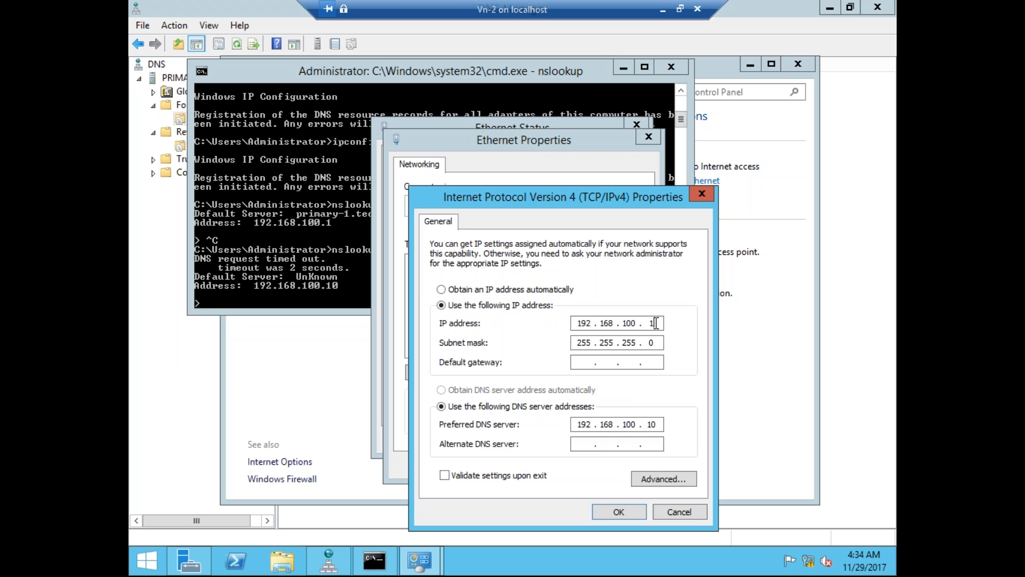
pyautogui.click(656, 323)
pyautogui.write('0')
pyautogui.click(620, 512)
pyautogui.click(565, 465)
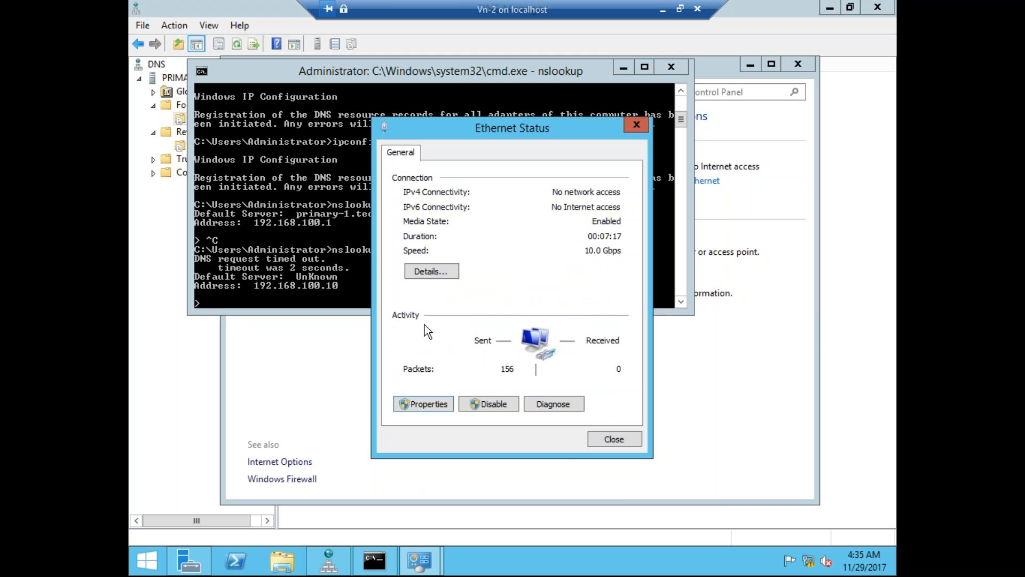
pyautogui.click(363, 293)
pyautogui.hotkey('ctrl', 'c')
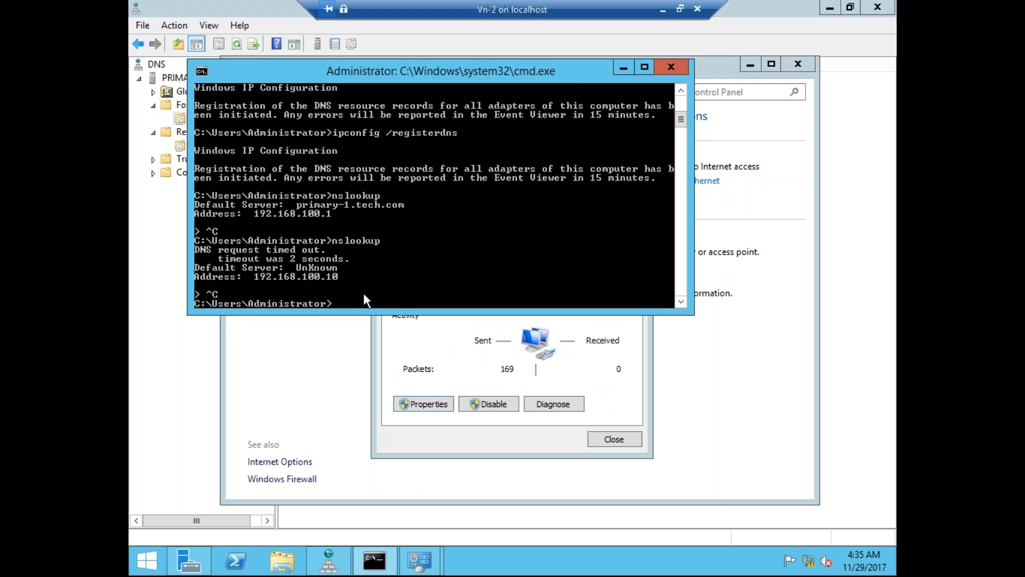
# Rerun nslookup several times to check the default server, exiting each session.
pyautogui.press('Return')
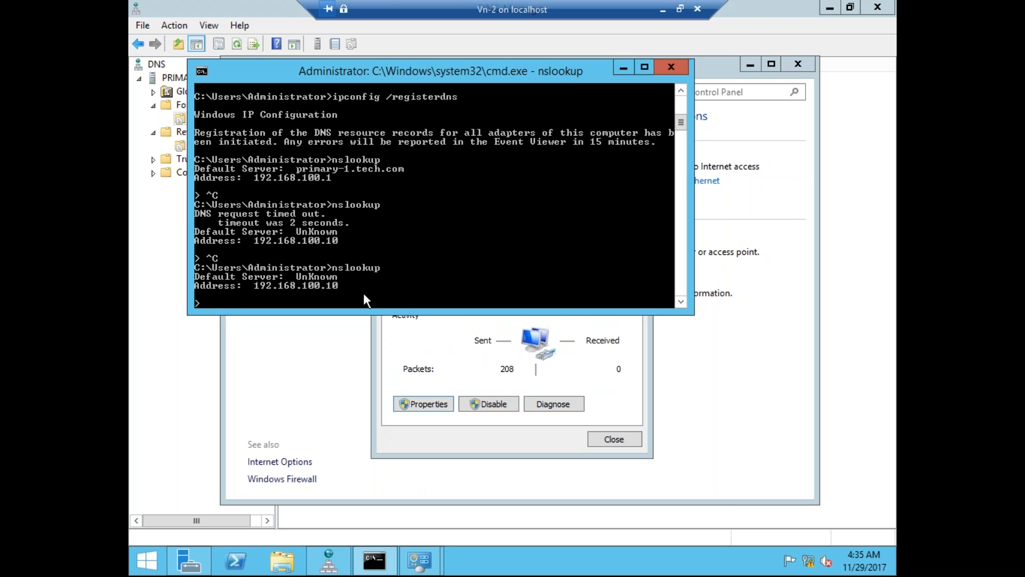
pyautogui.hotkey('ctrl', 'c')
pyautogui.press('Up')
pyautogui.press('Return')
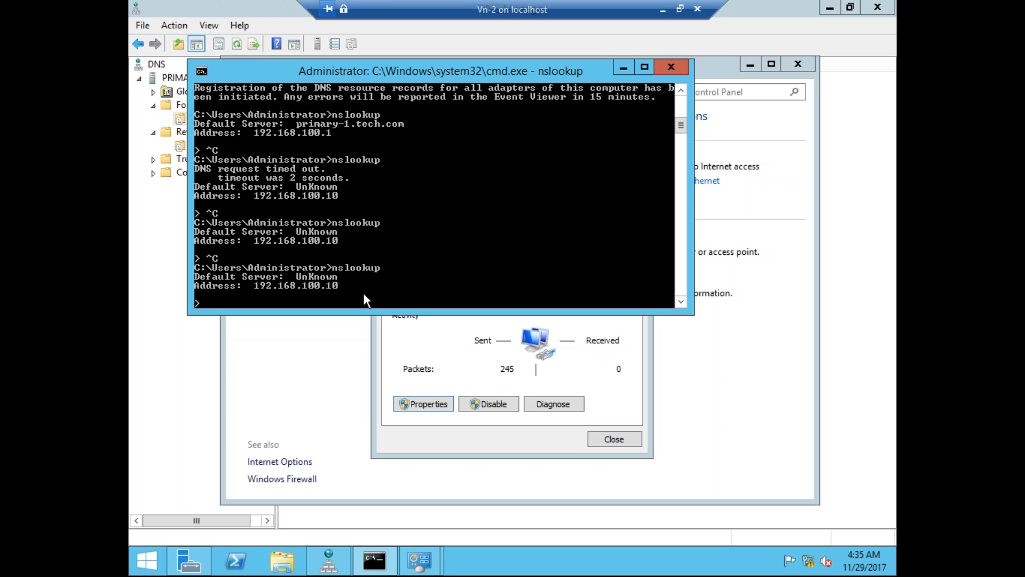
pyautogui.hotkey('ctrl', 'c')
pyautogui.press('Up')
pyautogui.press('Return')
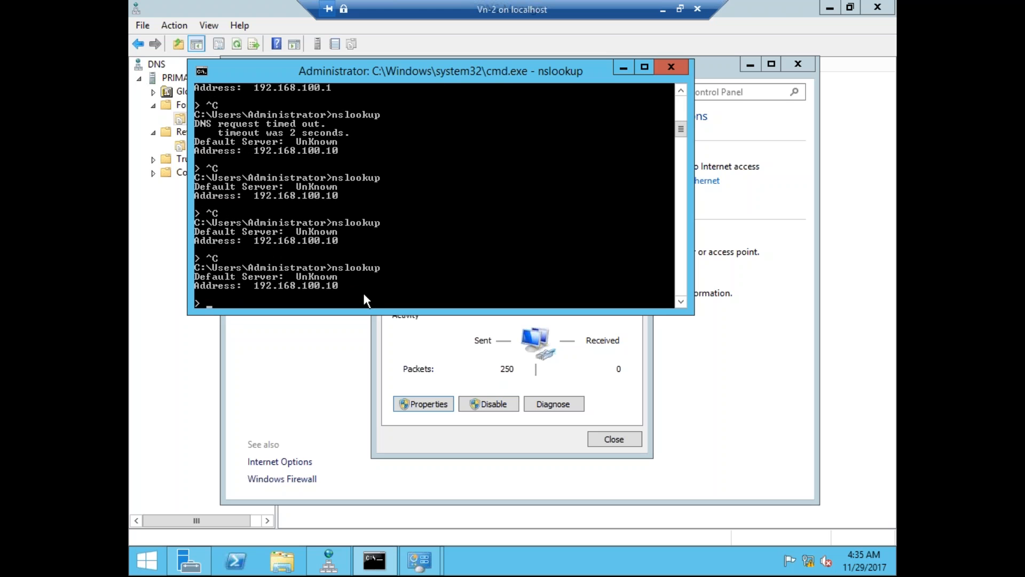
pyautogui.hotkey('ctrl', 'c')
# Run ipconfig /flushdns twice, then ipconfig /registerdns to re-register the server's records.
pyautogui.press('Up')
pyautogui.press('Up')
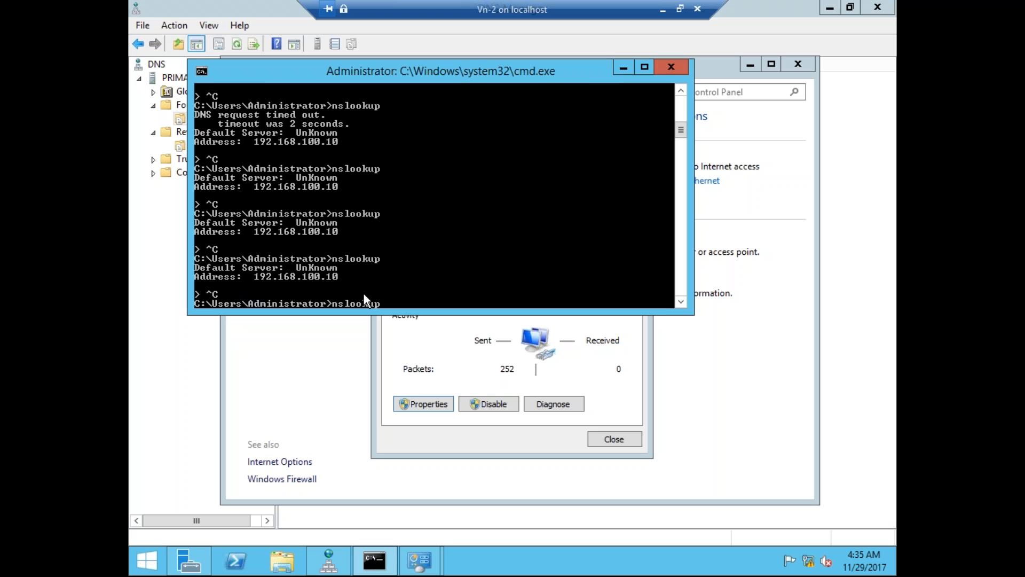
pyautogui.press('Up')
pyautogui.press('Return')
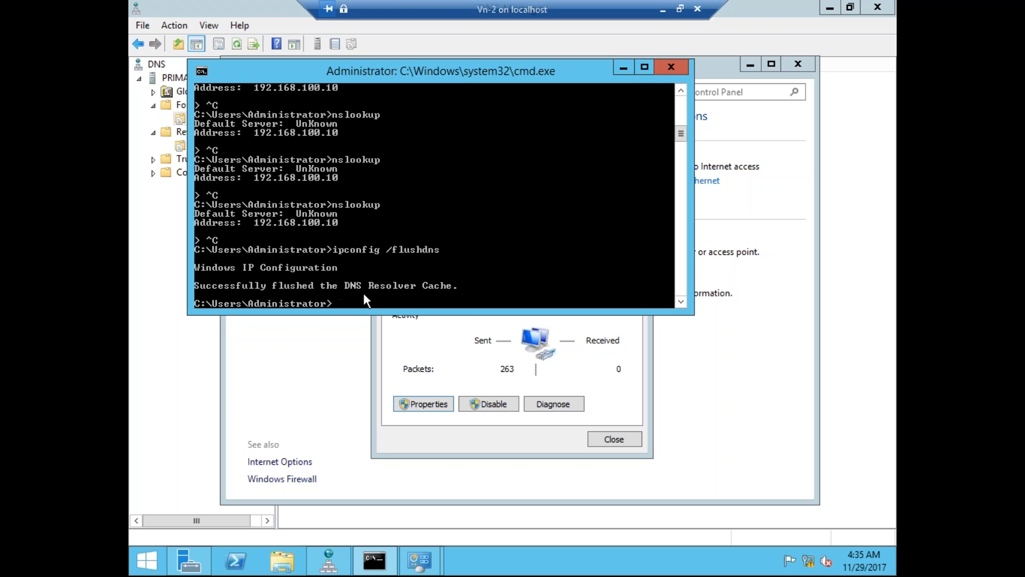
pyautogui.press('Up')
pyautogui.press('Return')
pyautogui.press('Up')
pyautogui.press('Up')
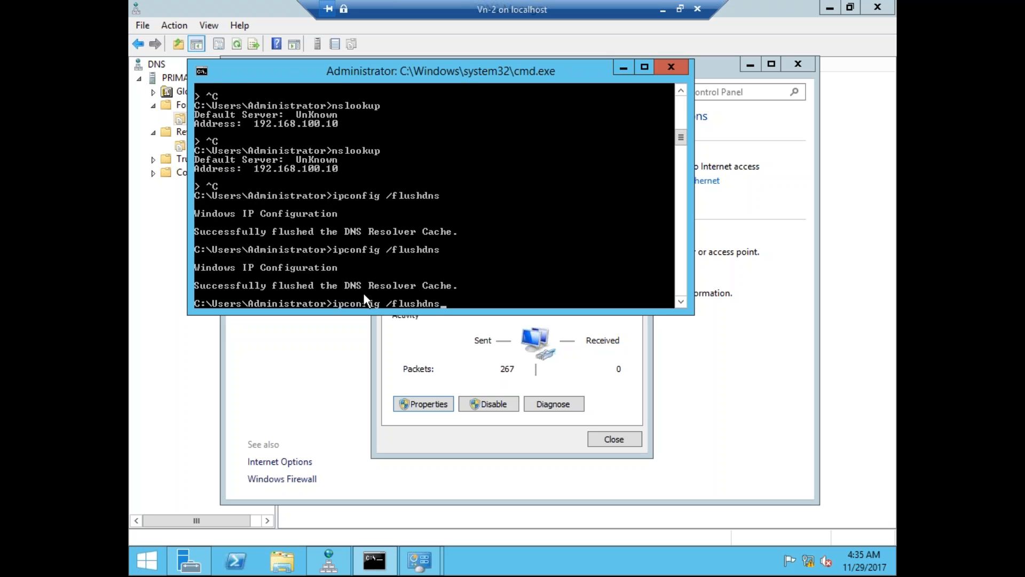
pyautogui.press('Return')
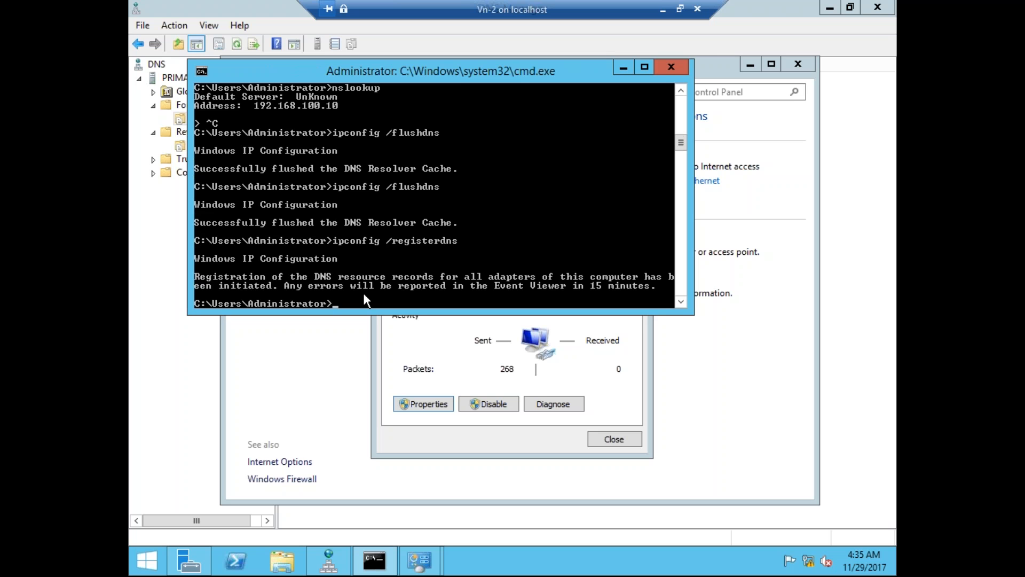
# Rerun nslookup, which now reports default server primary-1.tech.com at 192.168.100.10.
pyautogui.press('Up')
pyautogui.press('Up')
pyautogui.press('Down')
pyautogui.press('Up')
pyautogui.press('Up')
pyautogui.press('Up')
pyautogui.press('Return')
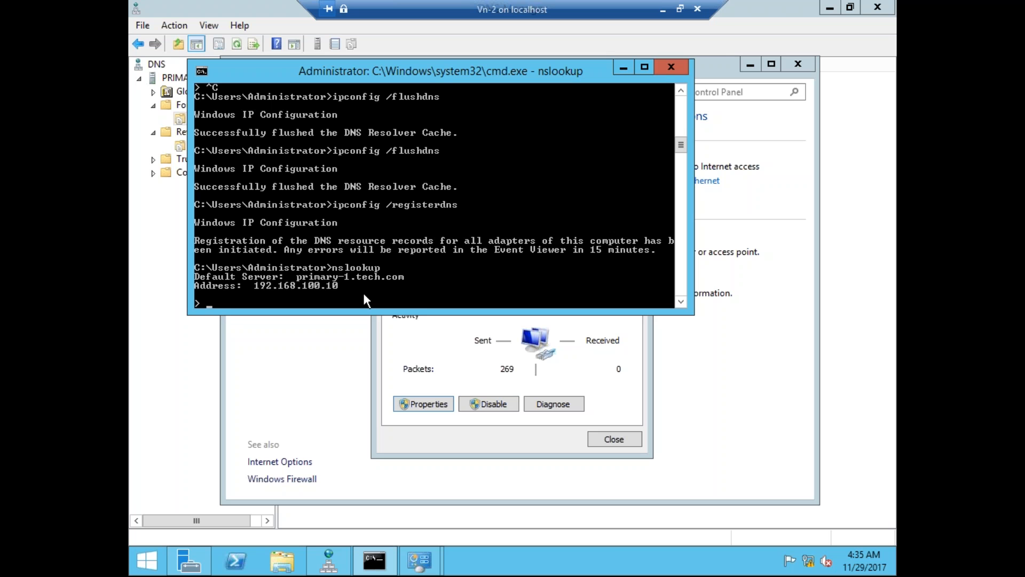
# In Advanced TCP/IP DNS settings, enter suffix tech.com, enable it for DNS registration, and save everything.
pyautogui.click(441, 369)
pyautogui.click(427, 405)
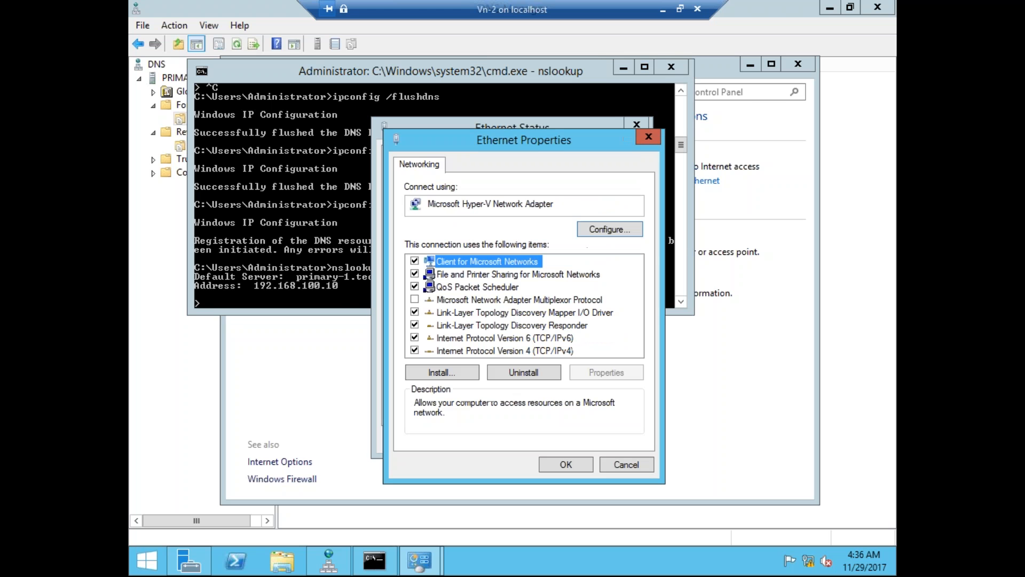
pyautogui.click(545, 352)
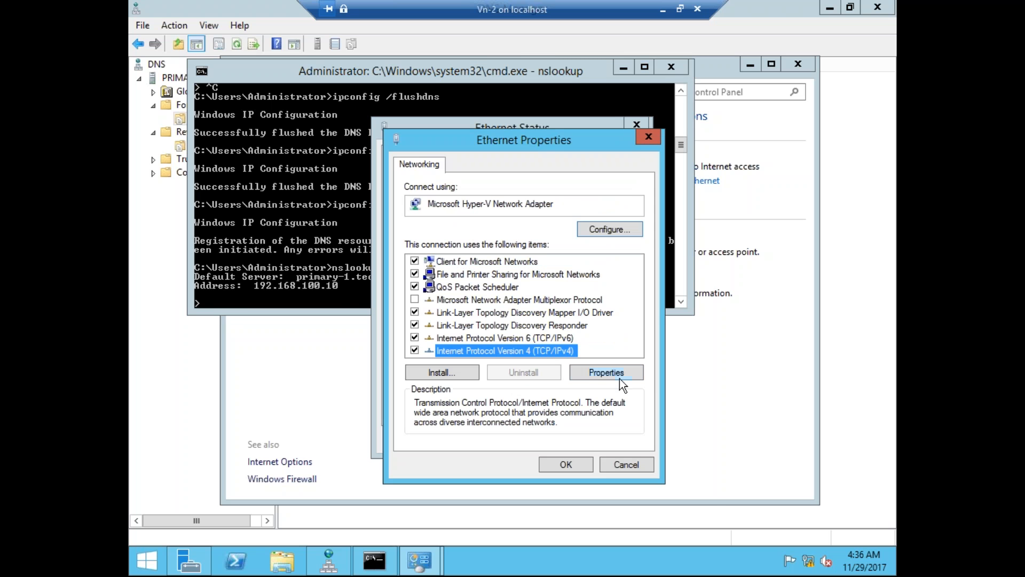
pyautogui.click(617, 373)
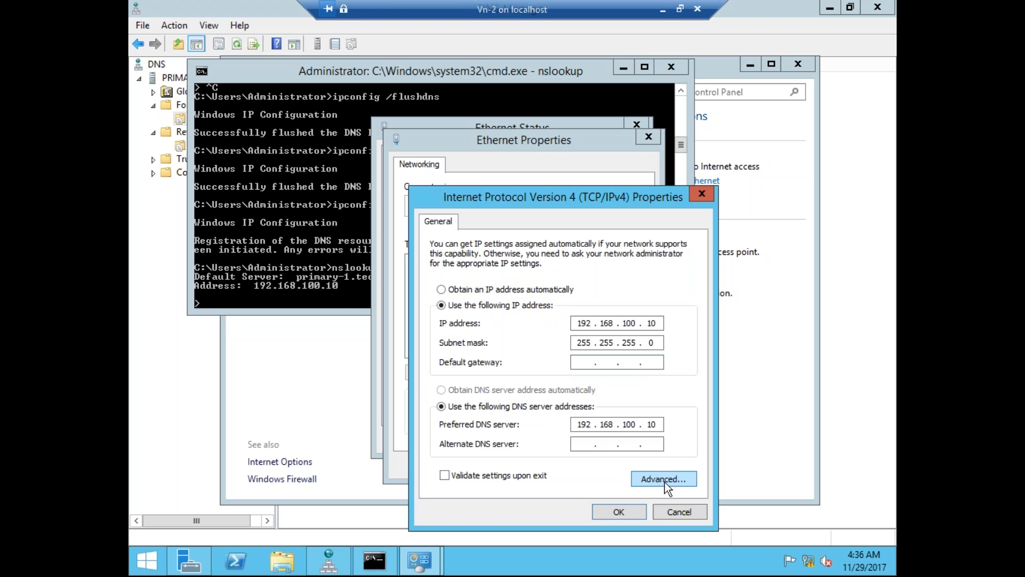
pyautogui.click(672, 478)
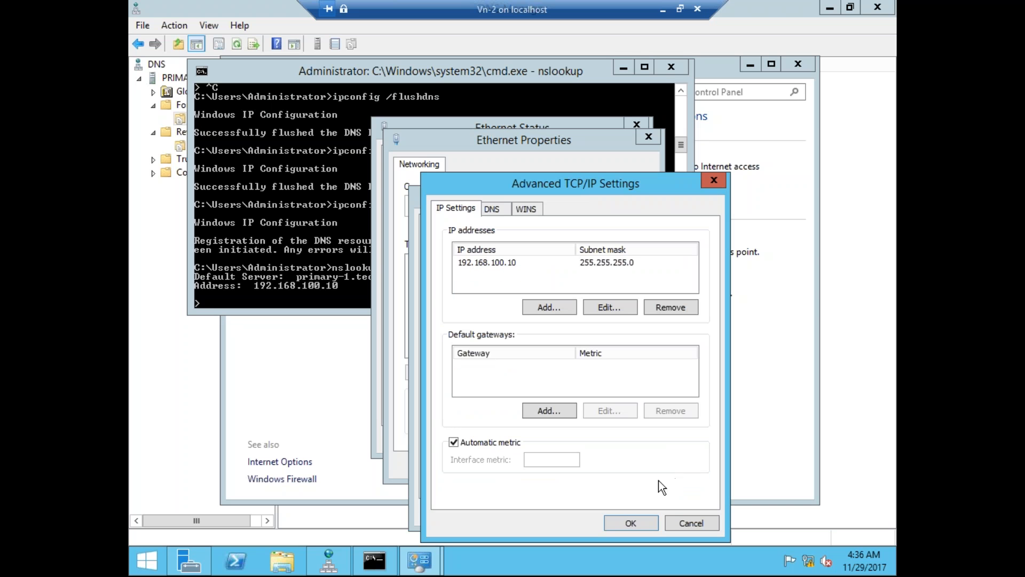
pyautogui.click(494, 210)
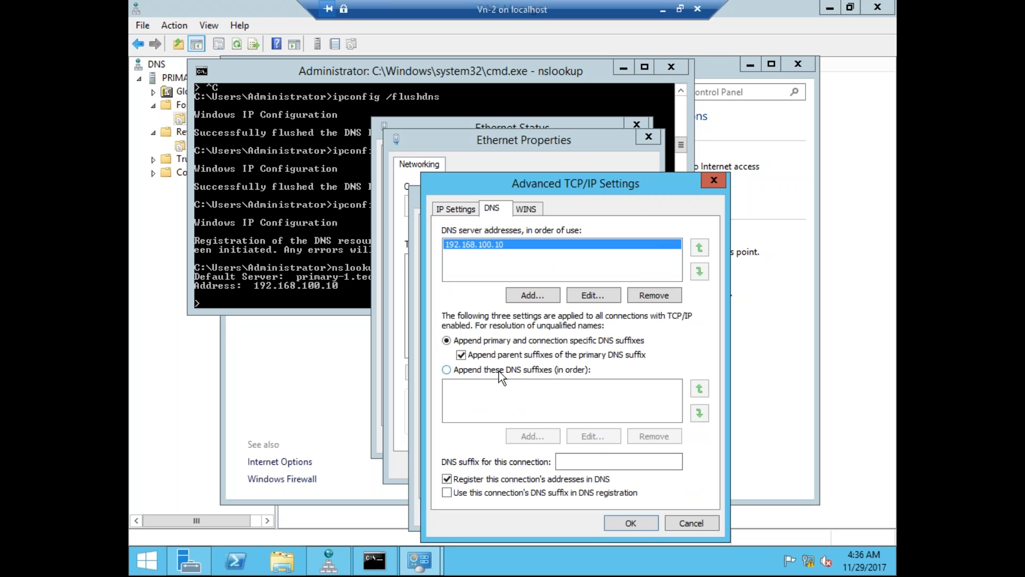
pyautogui.click(454, 491)
pyautogui.click(590, 460)
pyautogui.write('tech.com')
pyautogui.click(616, 464)
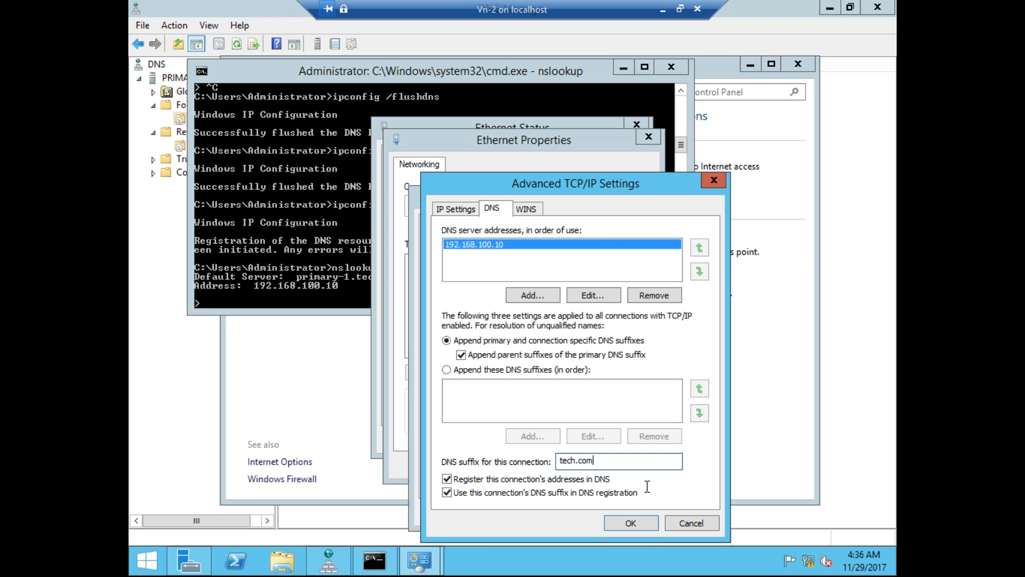
pyautogui.click(634, 522)
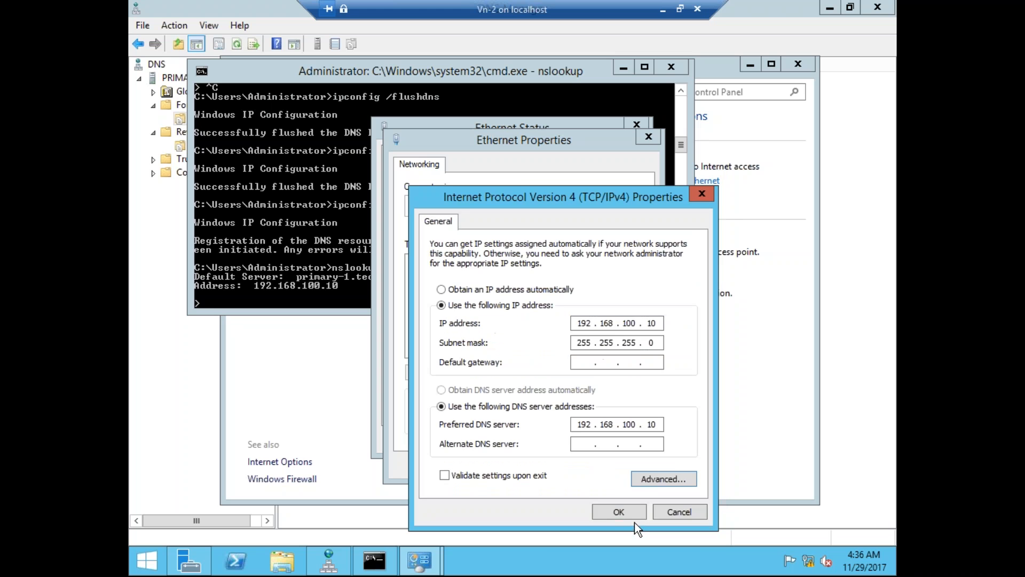
pyautogui.click(622, 513)
pyautogui.click(576, 468)
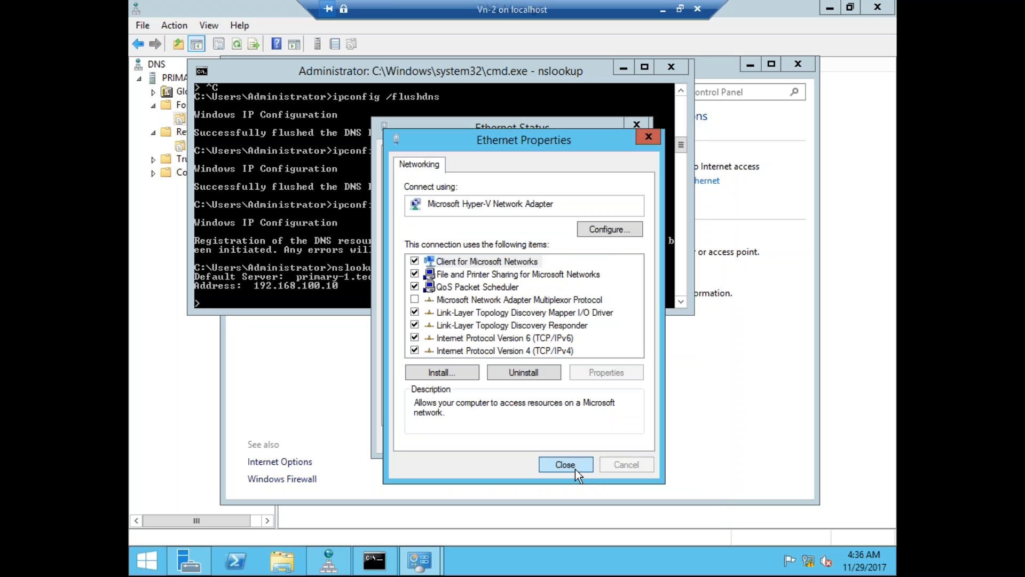
pyautogui.click(612, 440)
# In DNS Manager, open Forward Lookup Zones and view the tech.com zone's records.
pyautogui.click(658, 374)
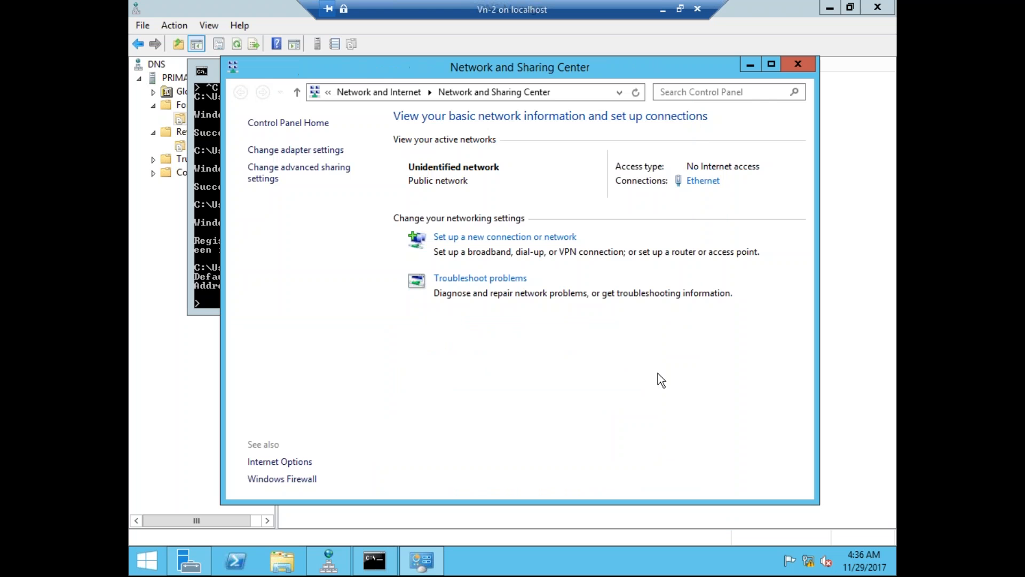
pyautogui.click(164, 361)
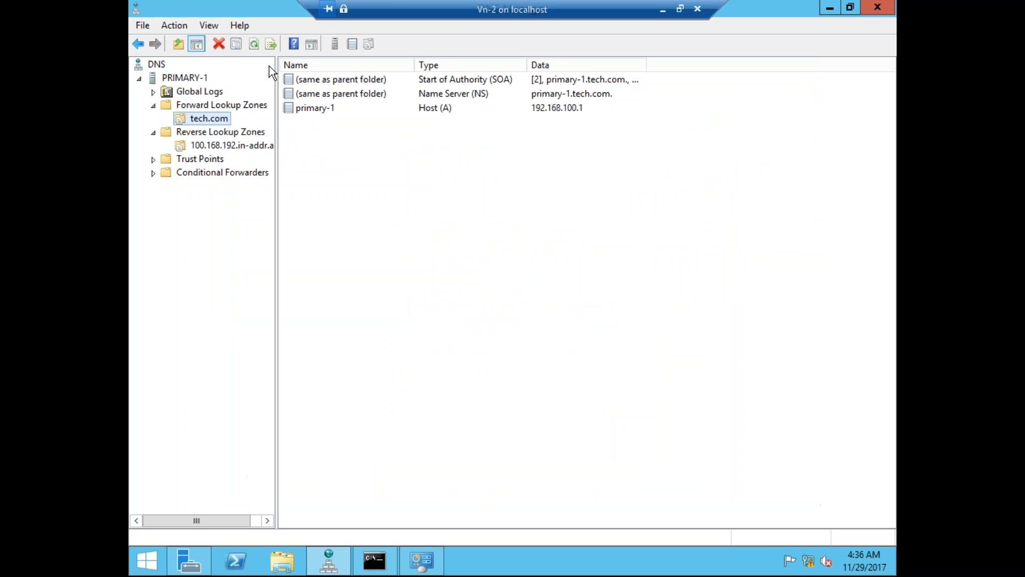
pyautogui.click(204, 103)
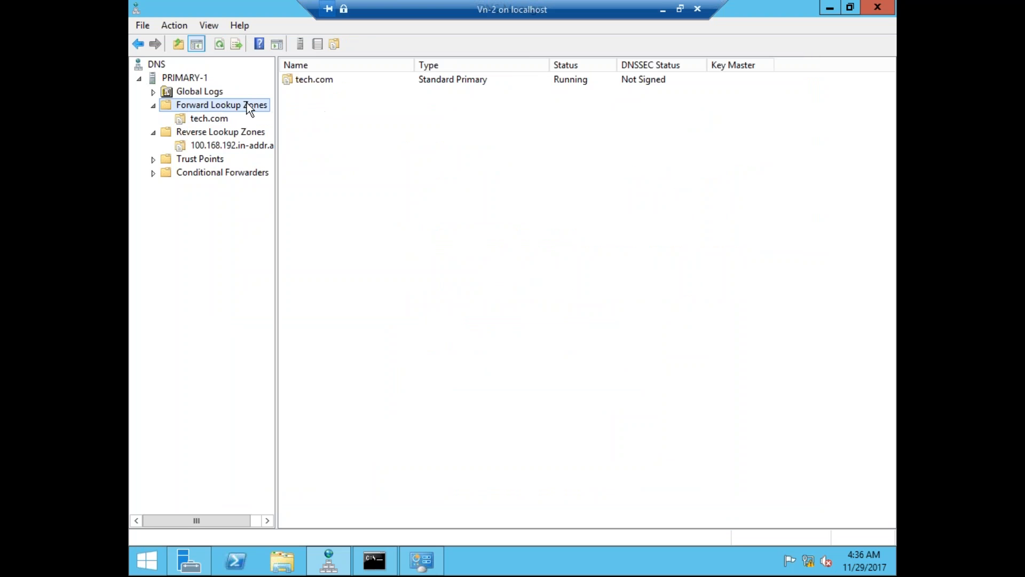
pyautogui.click(451, 84)
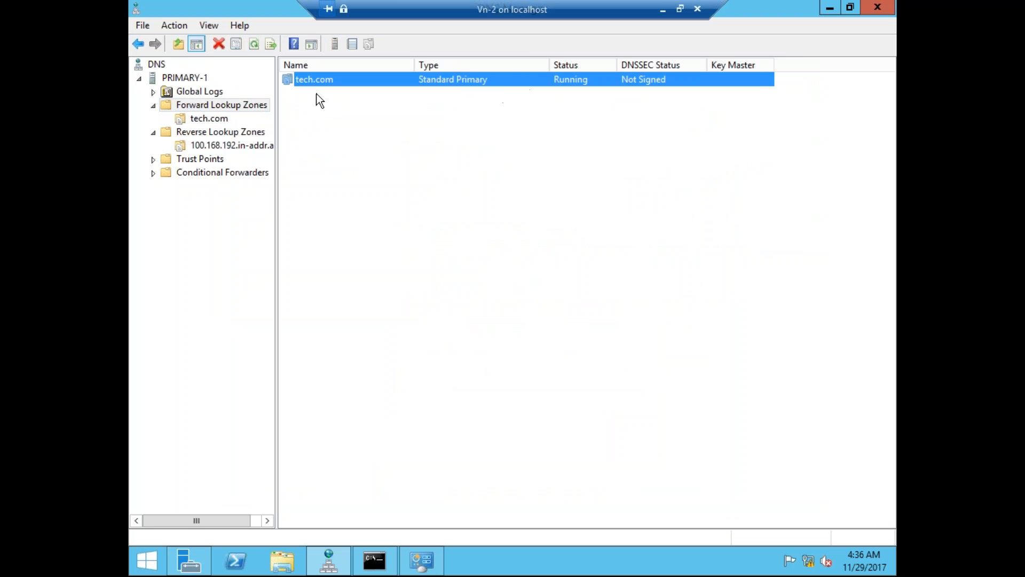
# Clear the PRIMARY-1 DNS server's cache and minimize the command prompt window.
pyautogui.click(201, 79)
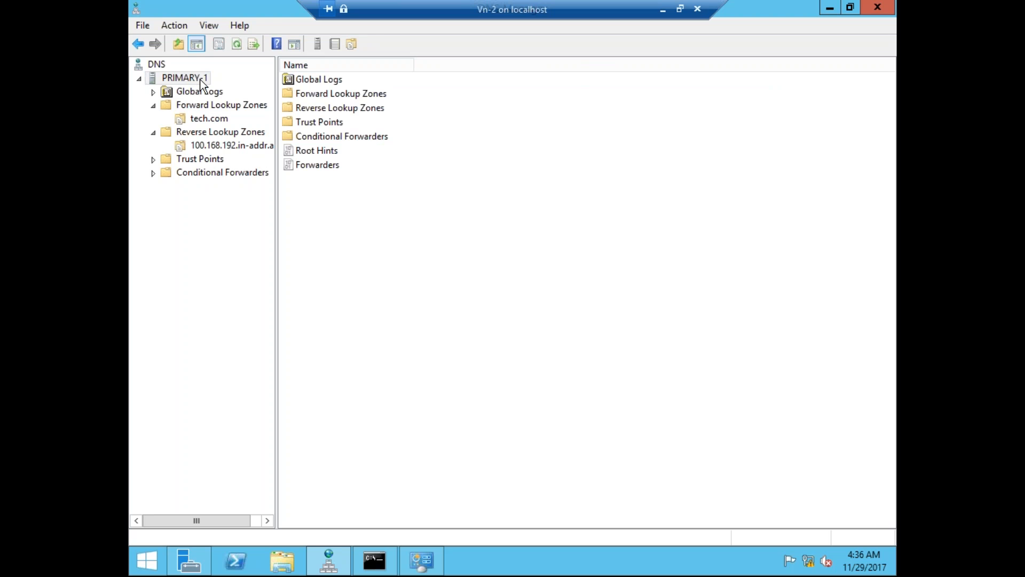
pyautogui.rightClick(200, 79)
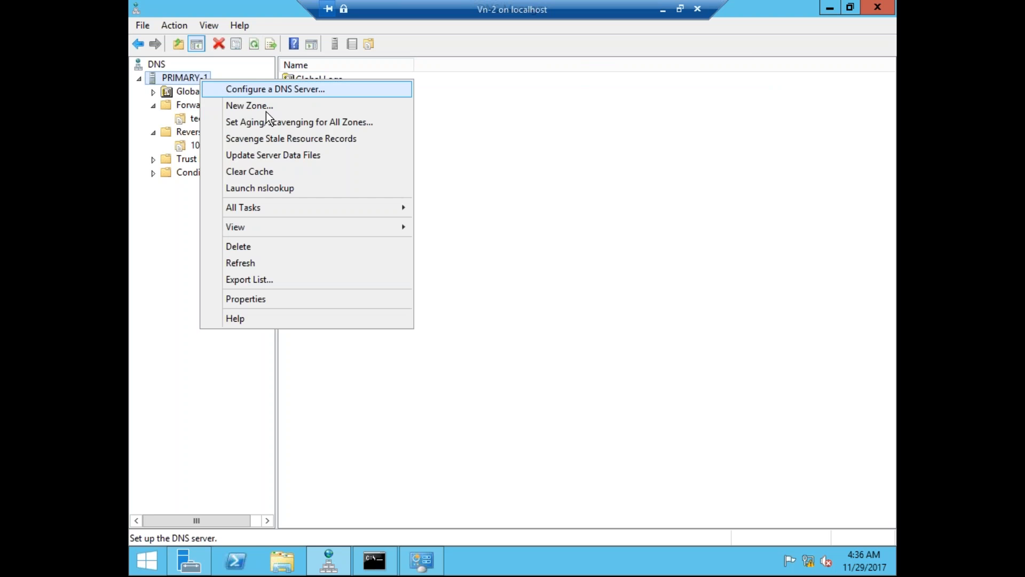
pyautogui.click(268, 170)
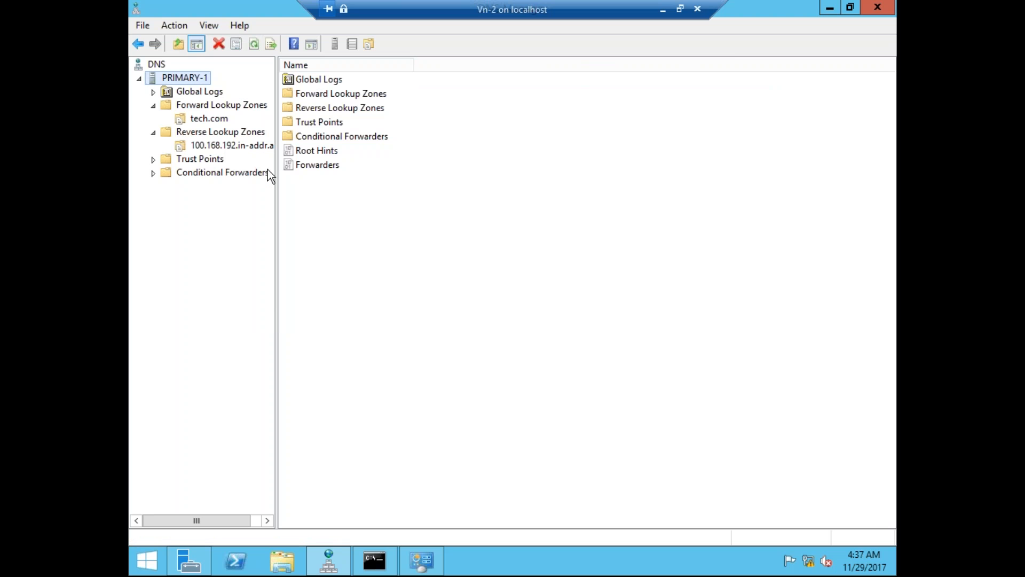
pyautogui.click(374, 560)
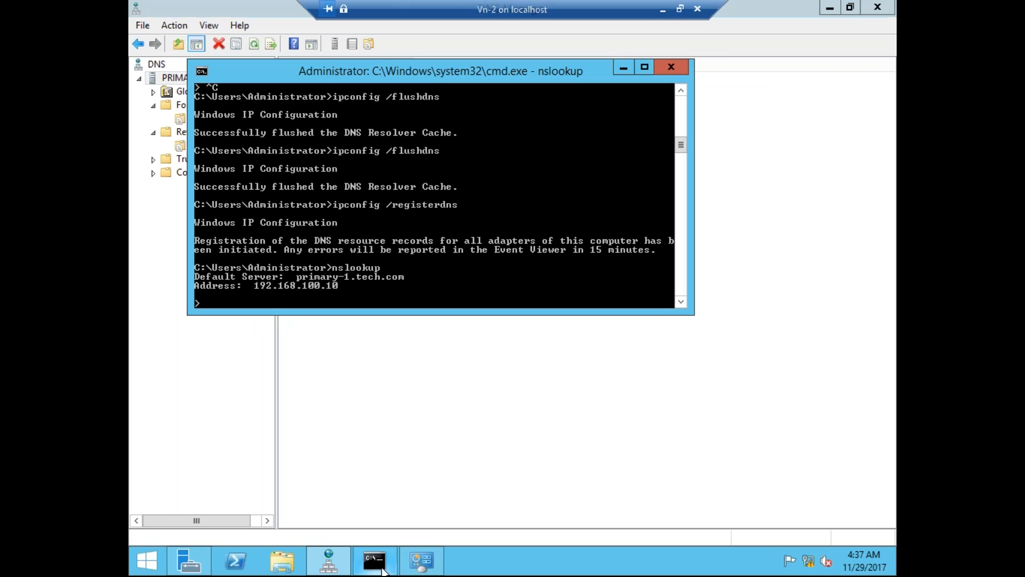
pyautogui.click(634, 67)
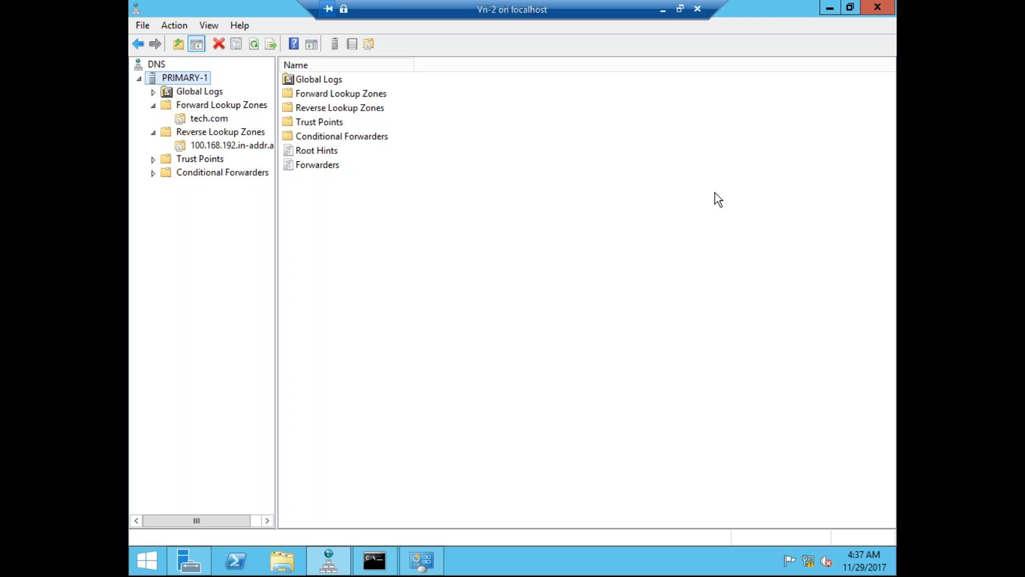